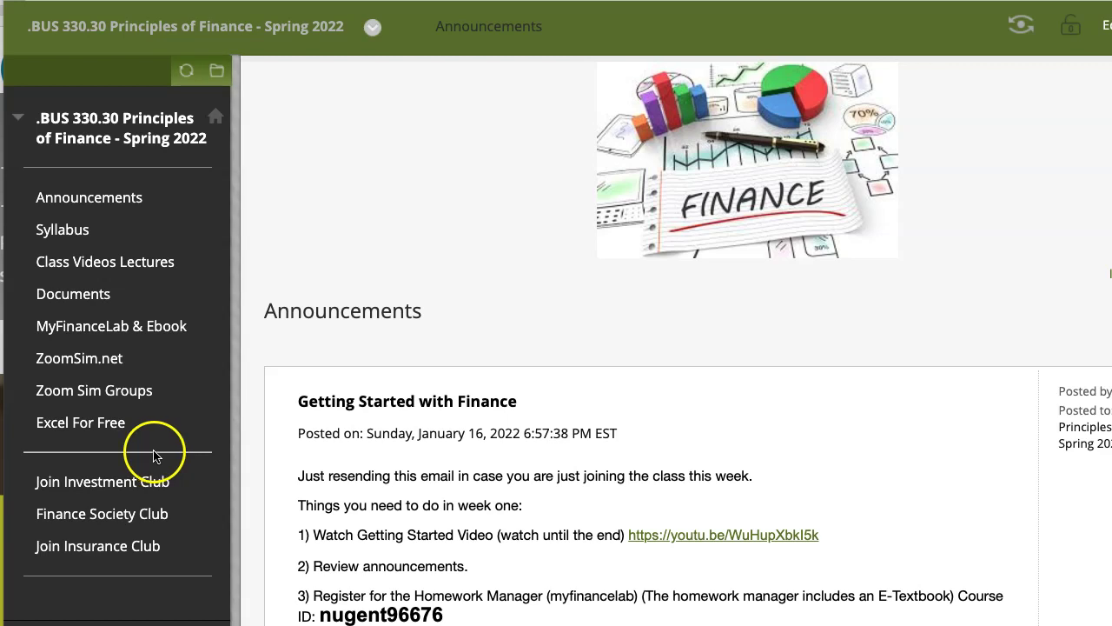
Copy the MyFinanceLab course ID from the Getting Started with Finance announcement.
scroll(310, 376, down, 1)
scroll(310, 375, down, 2)
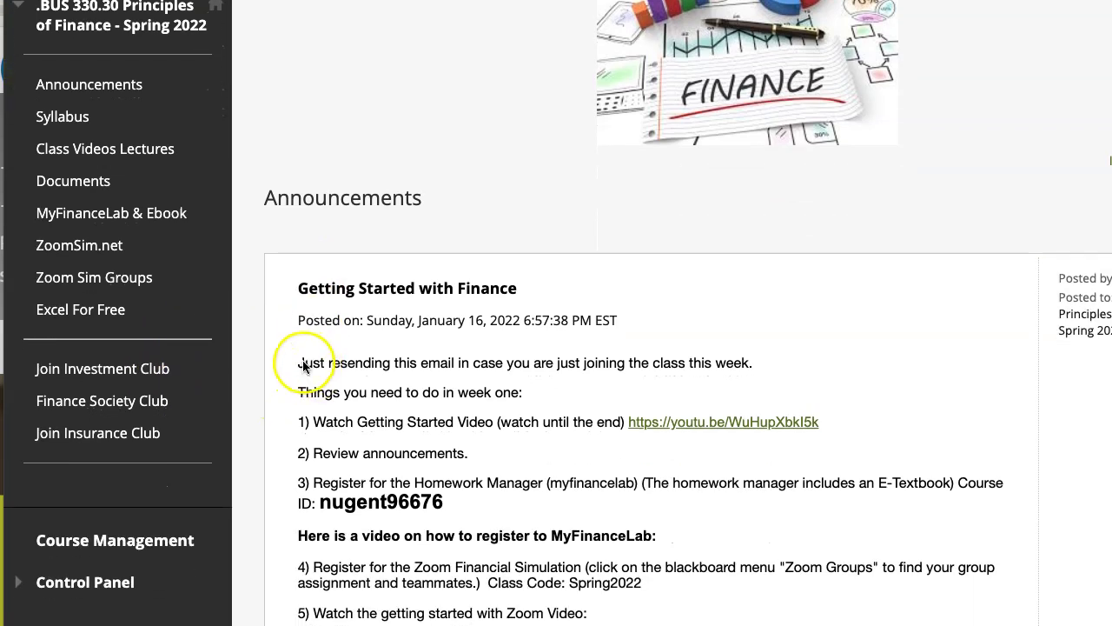
scroll(306, 370, up, 1)
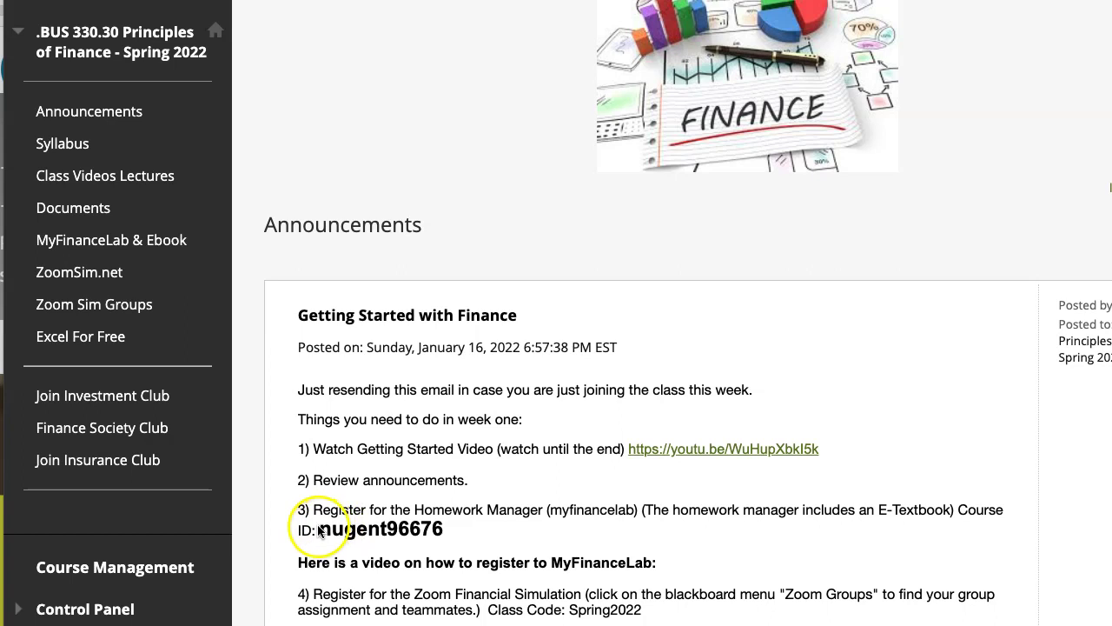
drag(443, 528, 322, 527)
key(ctrl+c)
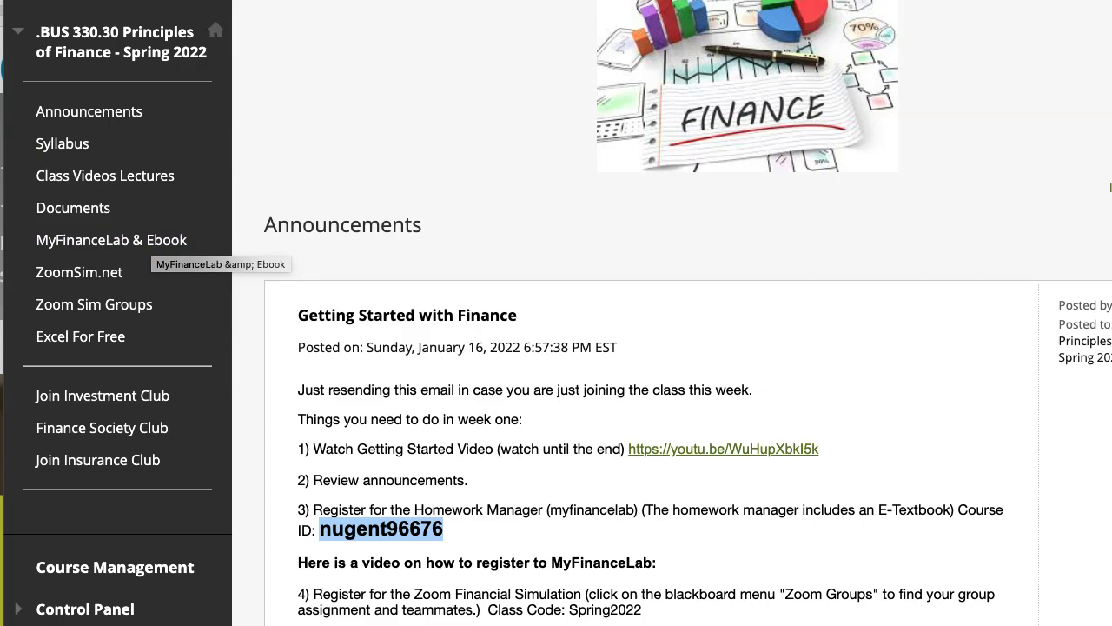
Open MyFinanceLab & Ebook from the course site and start registering as a student.
click(153, 248)
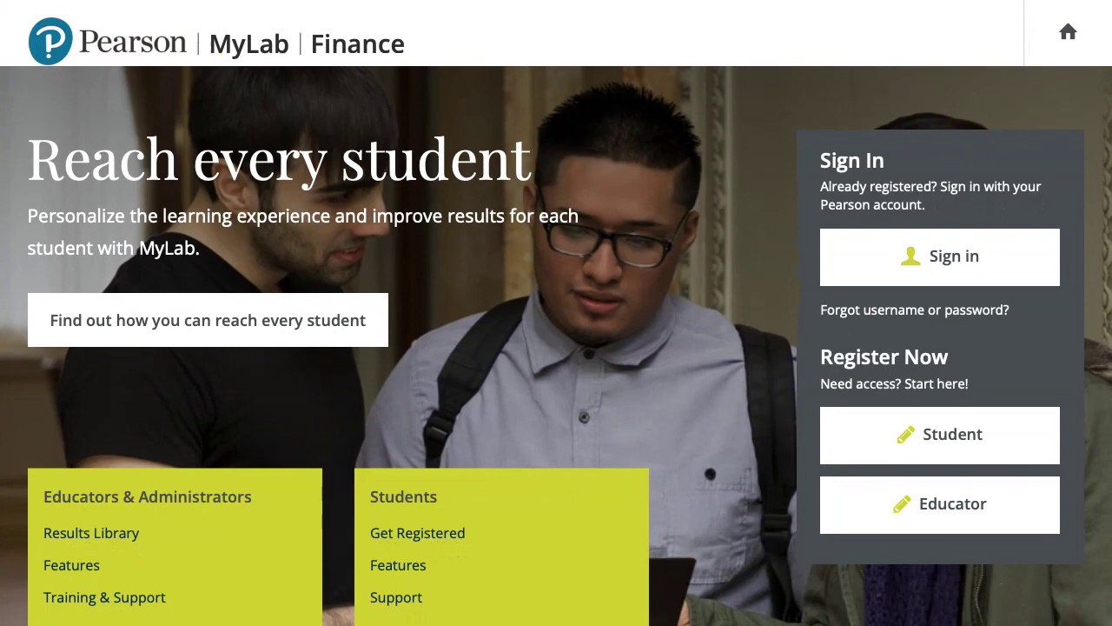
click(934, 441)
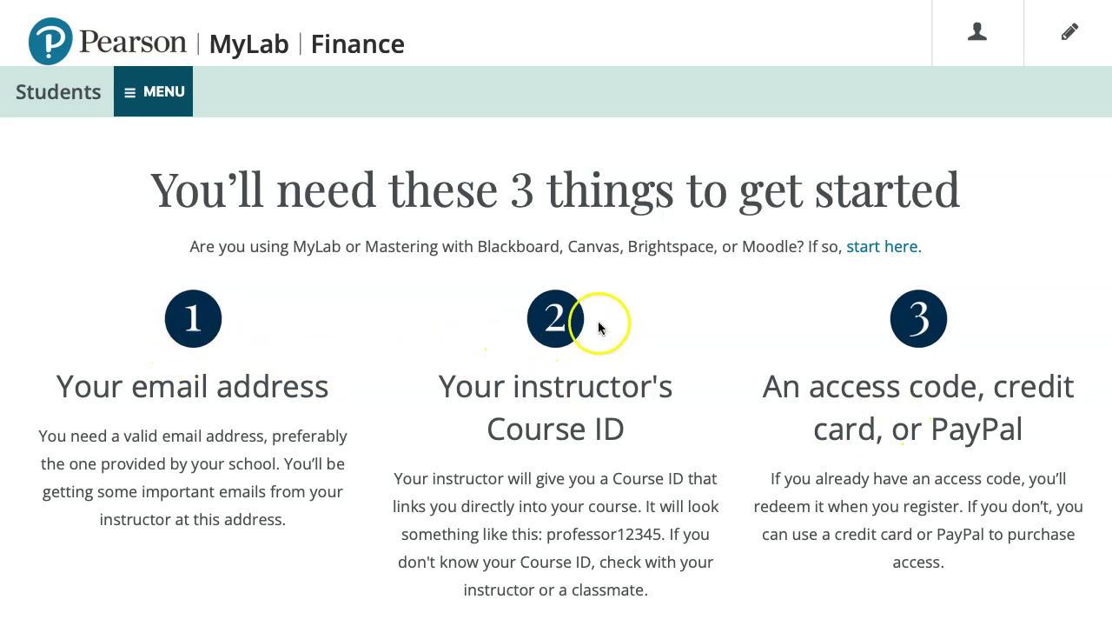
scroll(914, 341, down, 1)
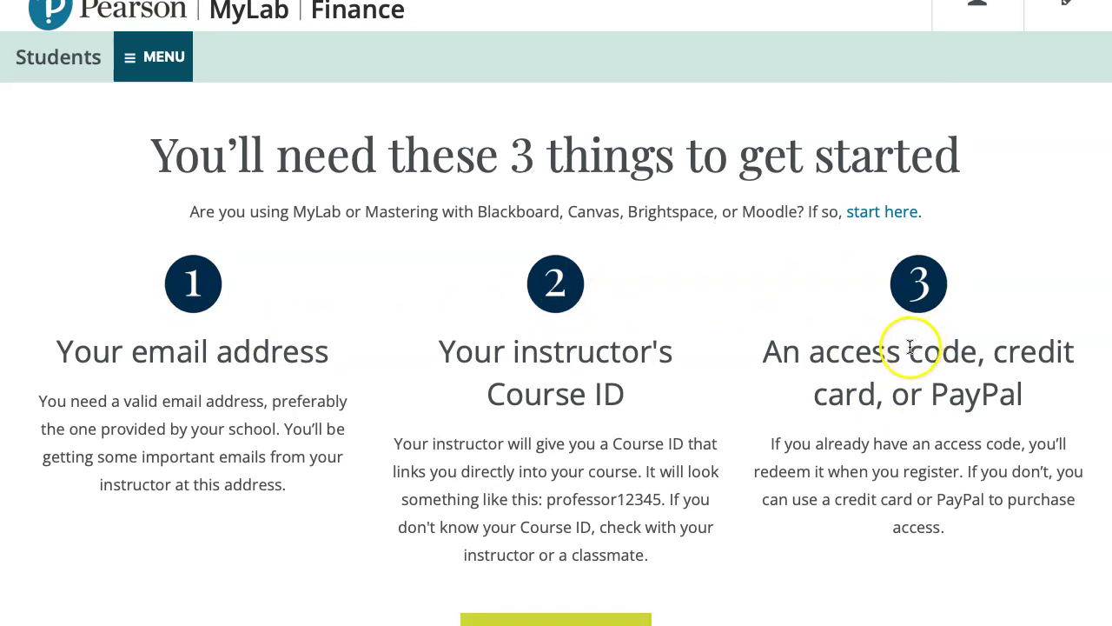
scroll(910, 346, down, 2)
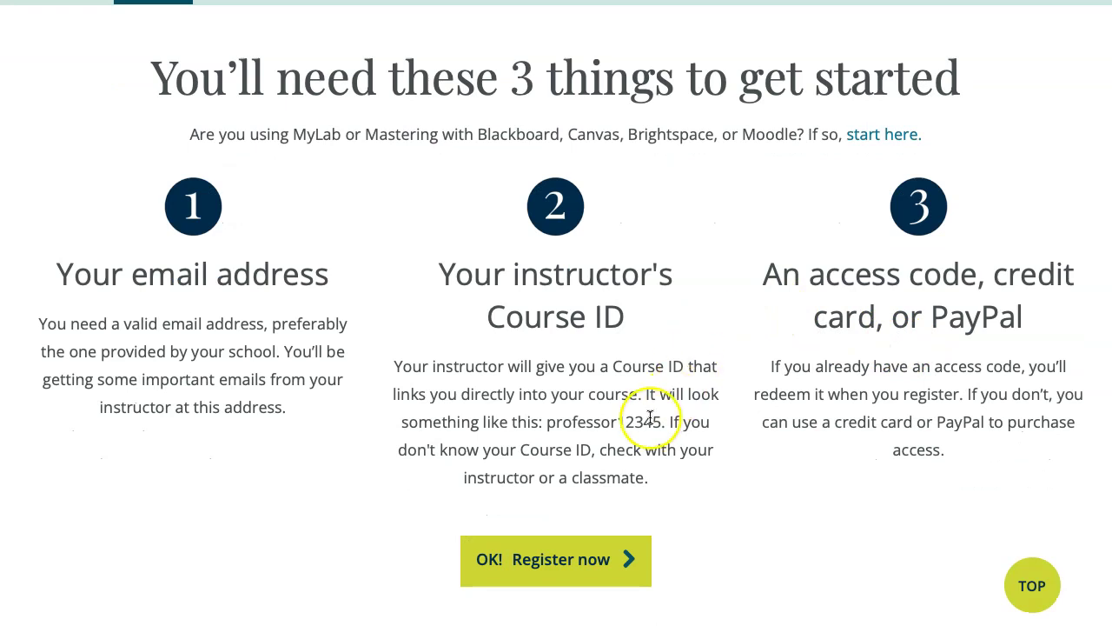
click(596, 566)
Submit the copied course ID to reach the account page, and dismiss the saved-login suggestion.
click(242, 359)
key(ctrl+v)
click(260, 418)
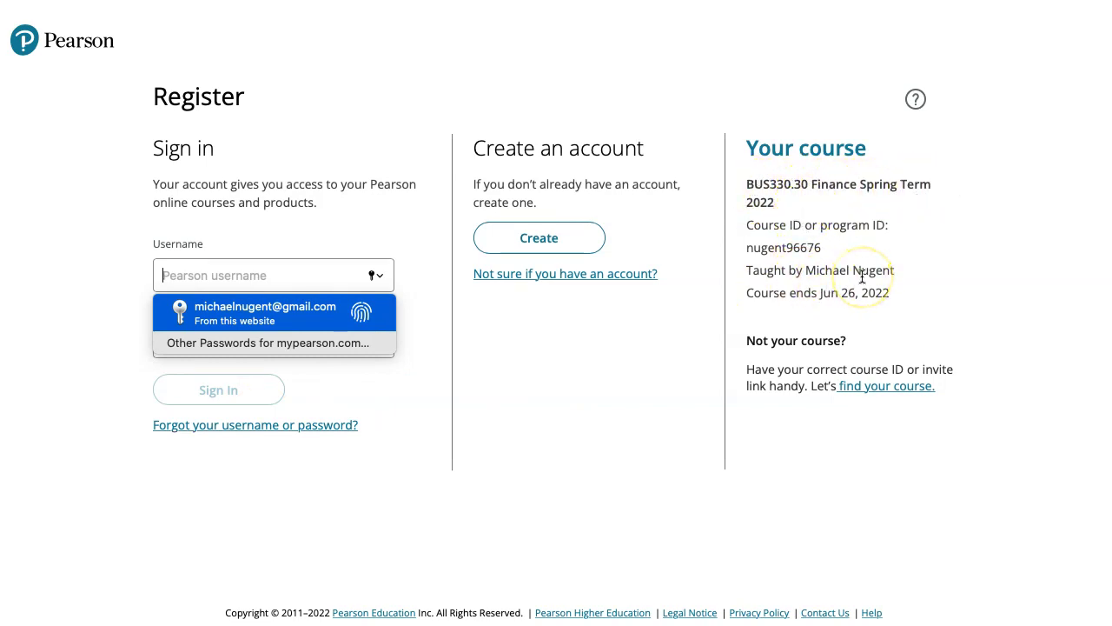
click(563, 364)
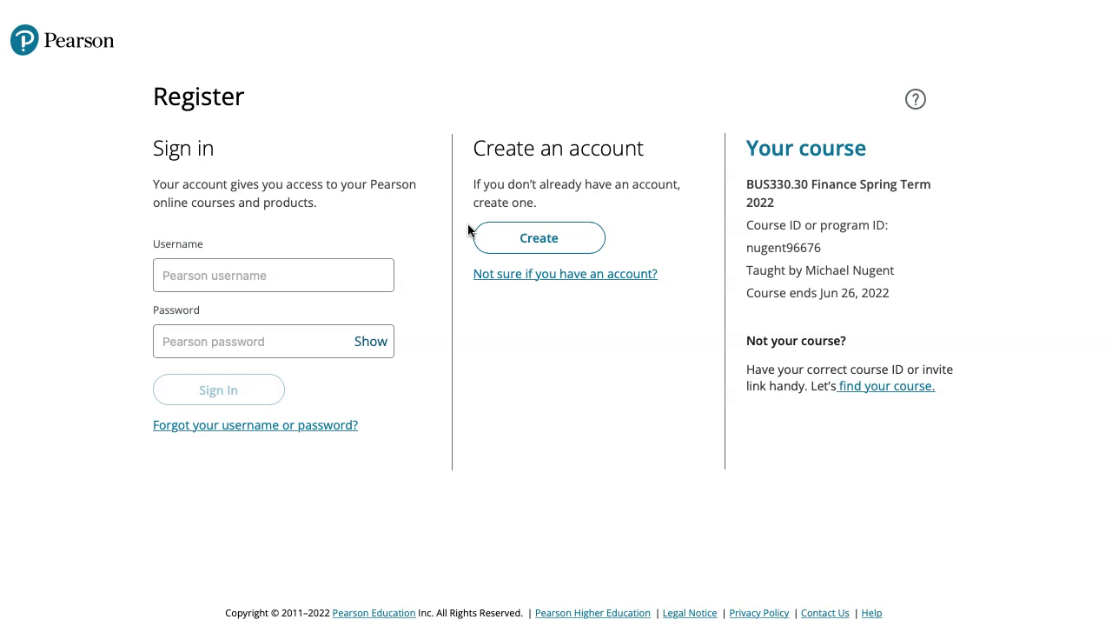
Open the form for creating a Pearson account and review its fields through the security question and terms agreement.
click(533, 249)
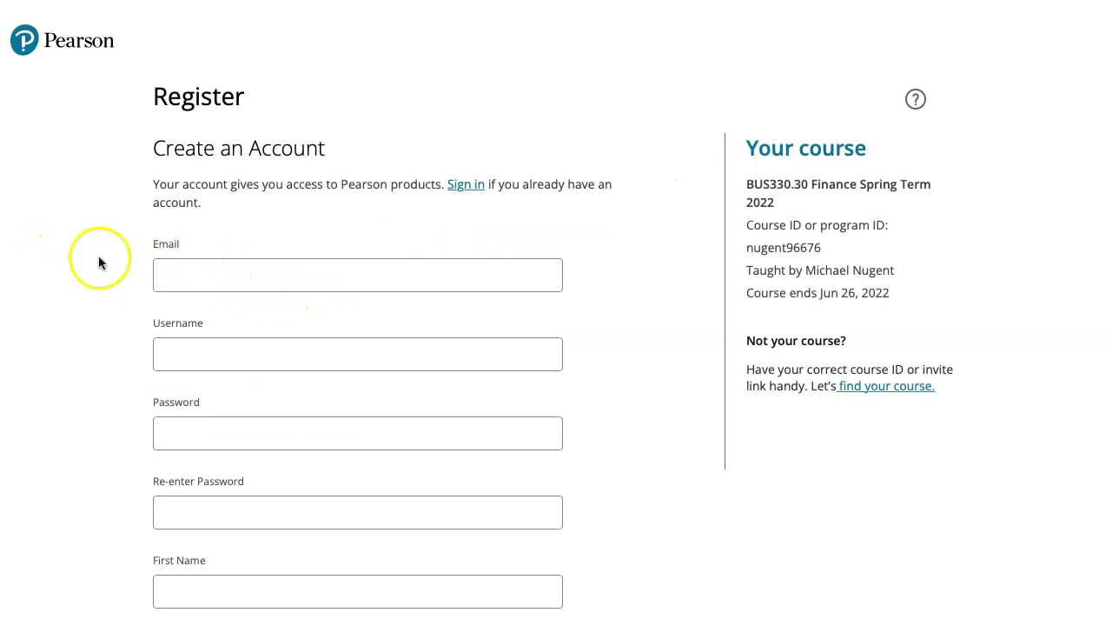
scroll(87, 271, down, 1)
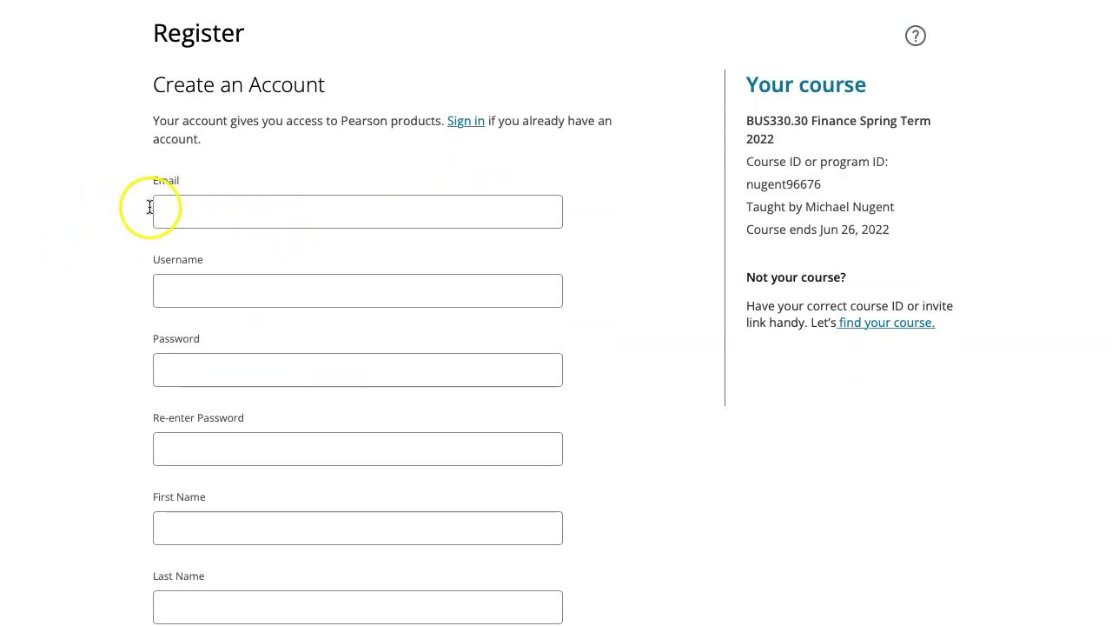
scroll(73, 223, down, 1)
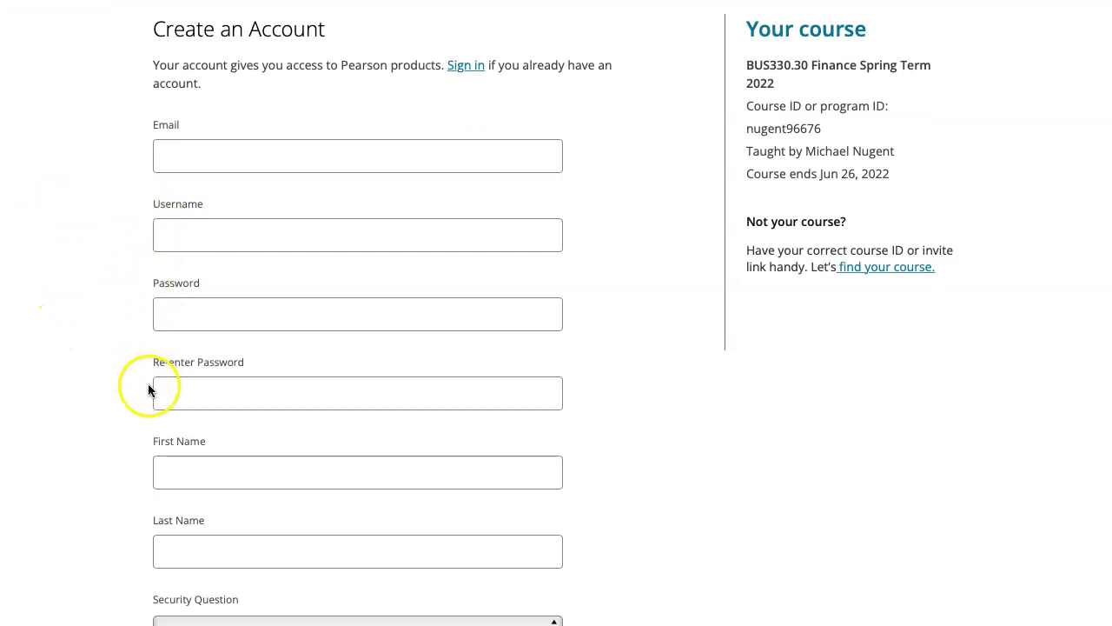
scroll(147, 387, down, 2)
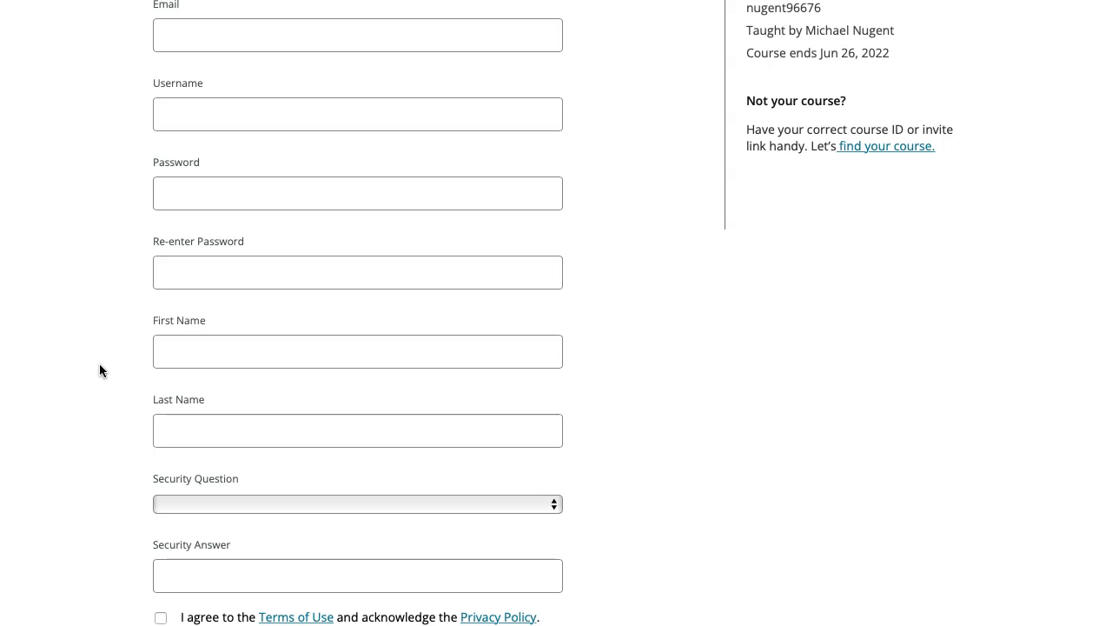
scroll(100, 370, up, 3)
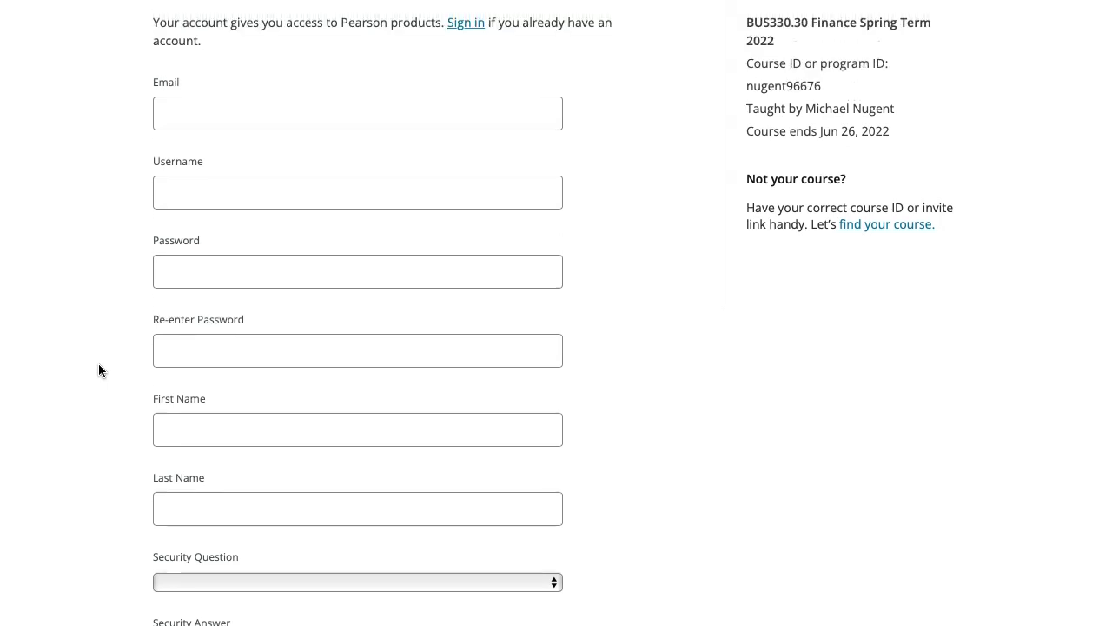
scroll(100, 371, up, 4)
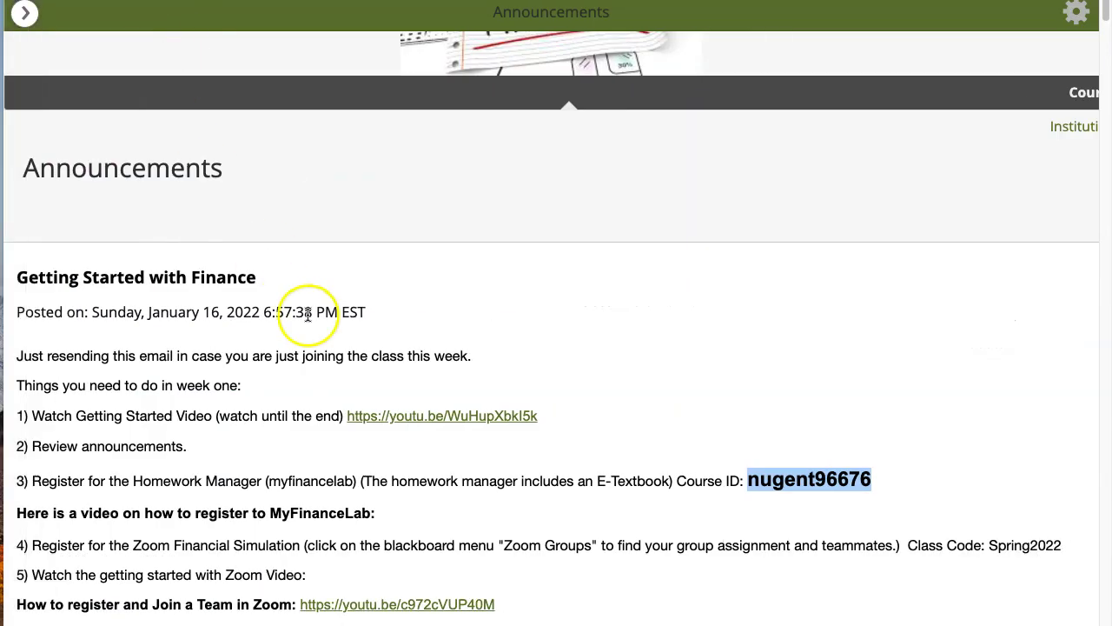
Look through the course announcements for the Pearson Customer Support post.
scroll(261, 343, down, 3)
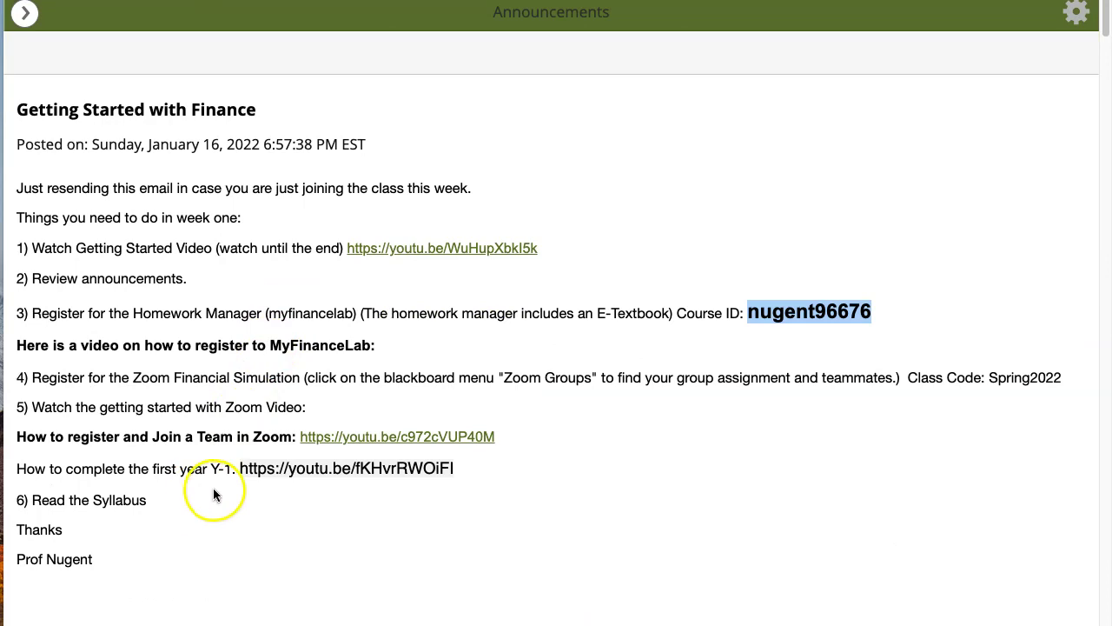
scroll(213, 491, down, 20)
scroll(222, 492, down, 16)
scroll(223, 491, down, 15)
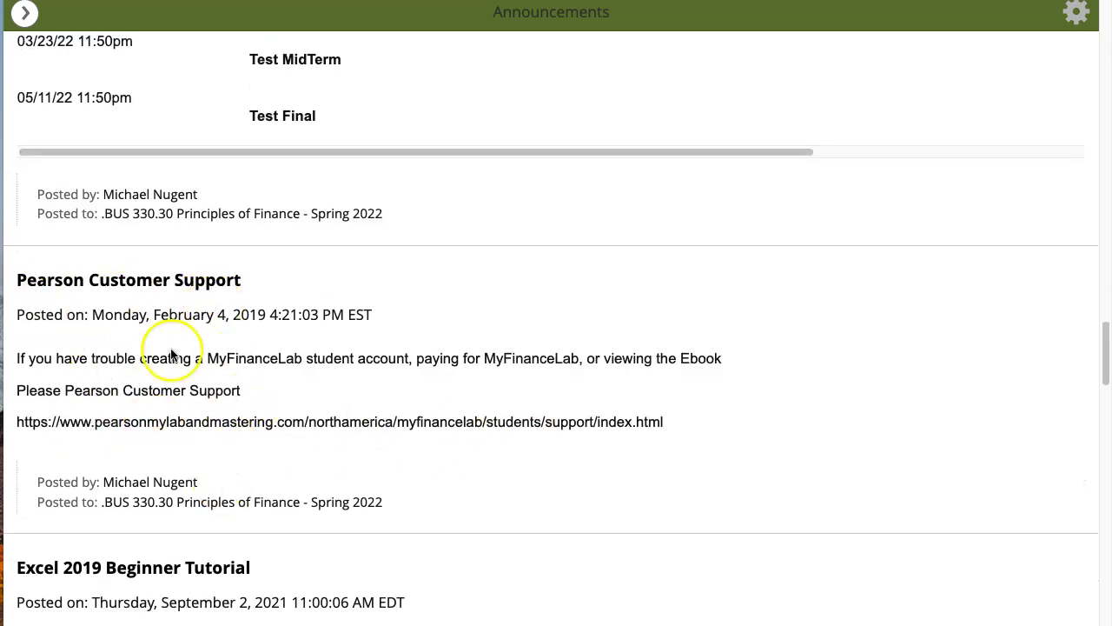
Switch to the MyLab Finance course and launch the Pearson eText of Principles of Managerial Finance, 16e.
click(349, 31)
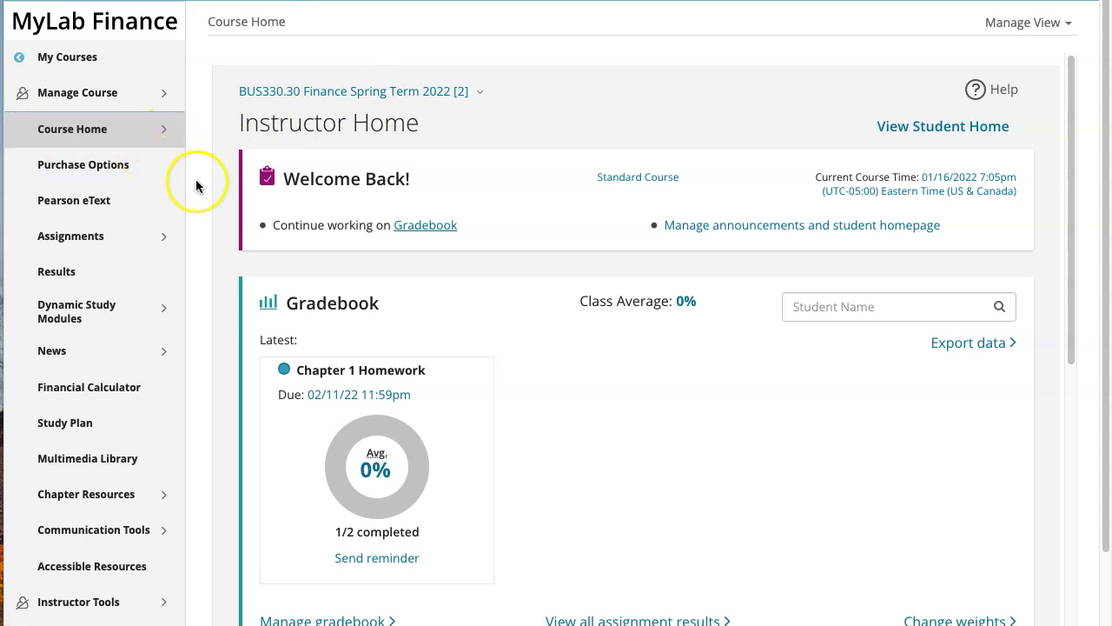
click(71, 207)
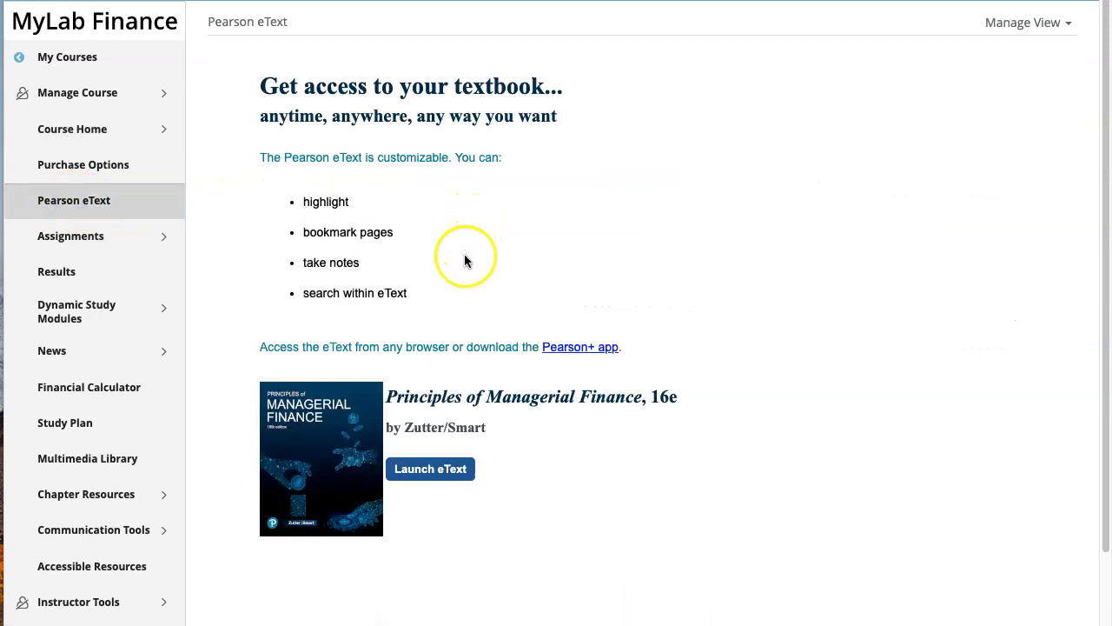
click(419, 472)
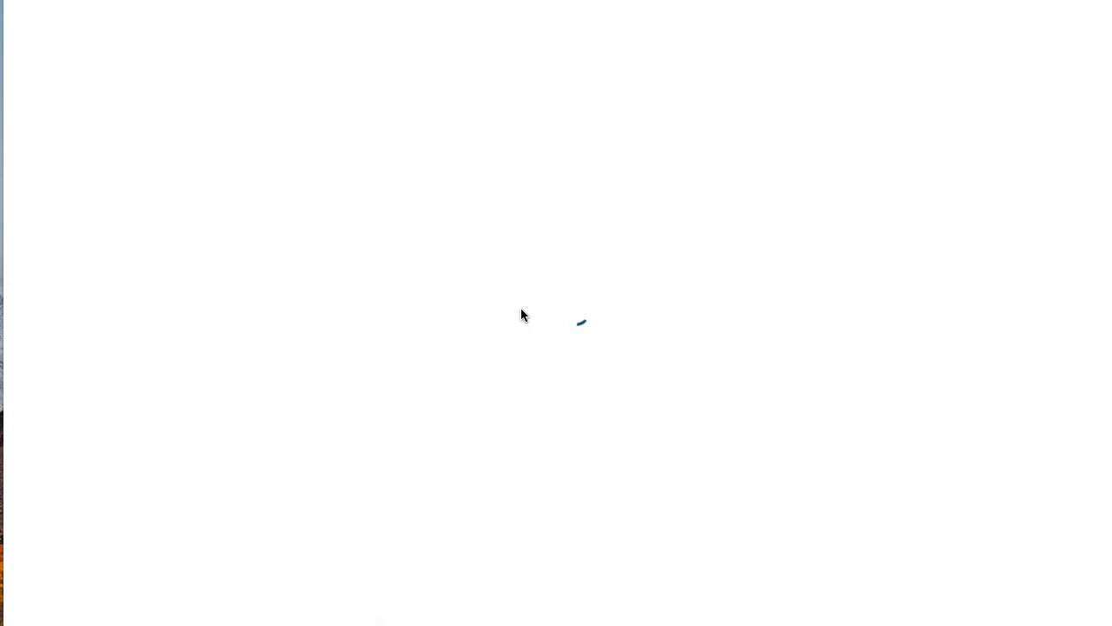
click(461, 303)
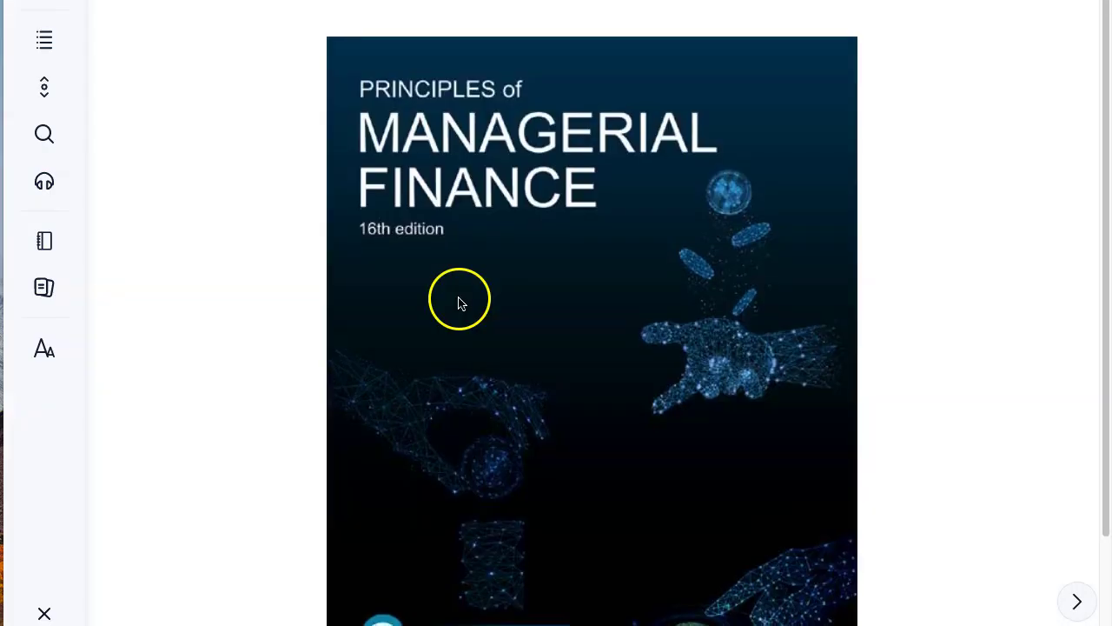
Use the eText's table of contents to open section 10.1 Overview of Capital Budgeting in chapter 10.
scroll(613, 335, down, 1)
scroll(613, 336, down, 1)
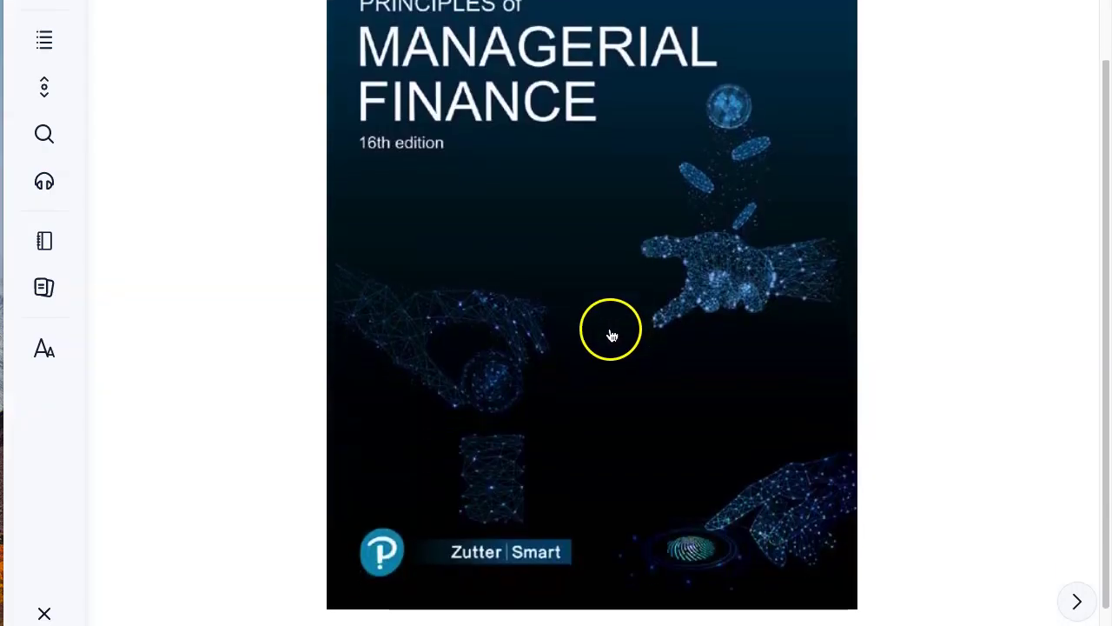
scroll(611, 330, up, 3)
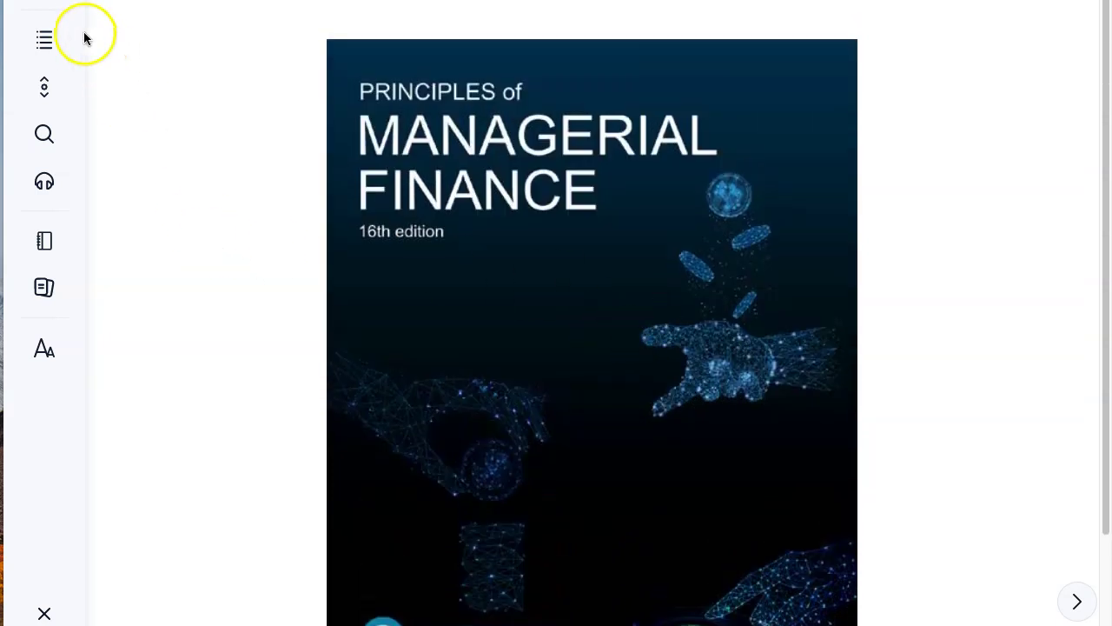
click(44, 39)
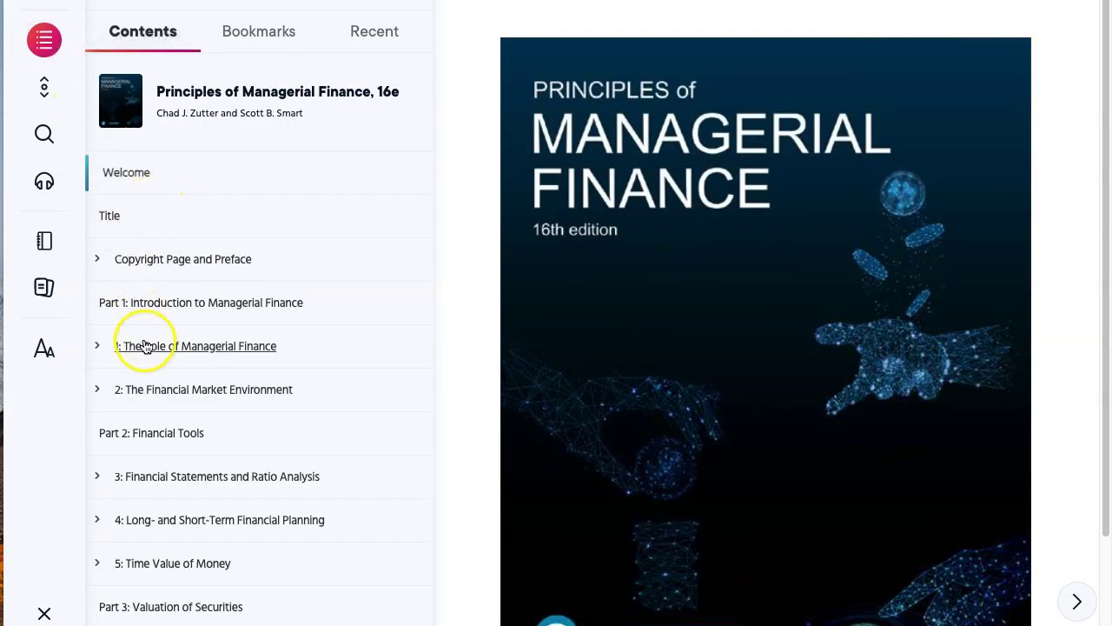
scroll(139, 342, down, 10)
scroll(152, 278, up, 1)
click(148, 248)
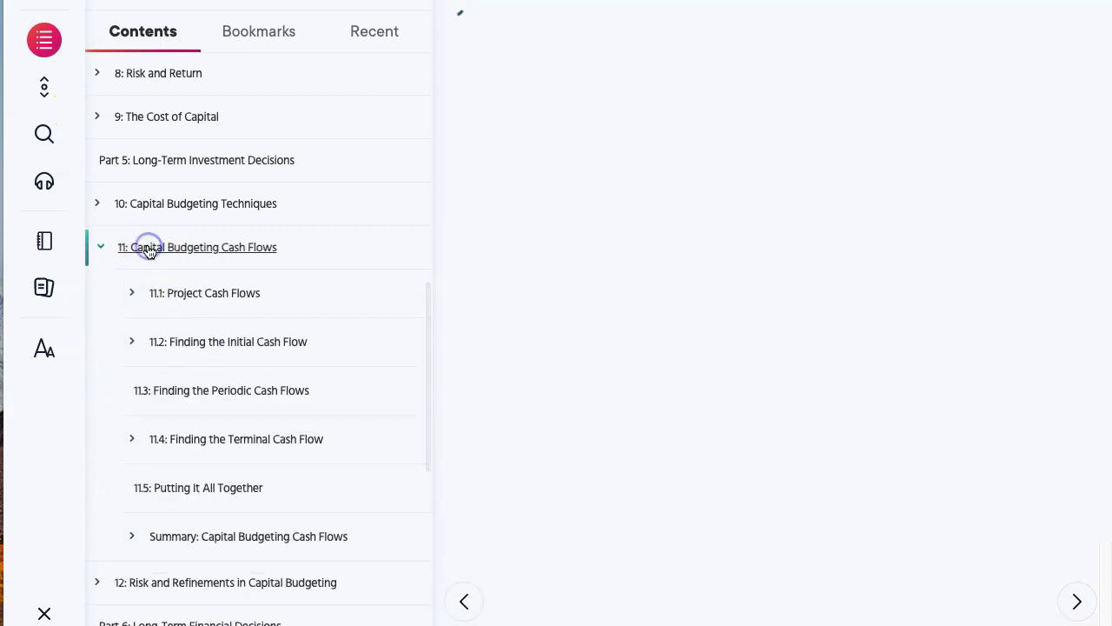
click(171, 202)
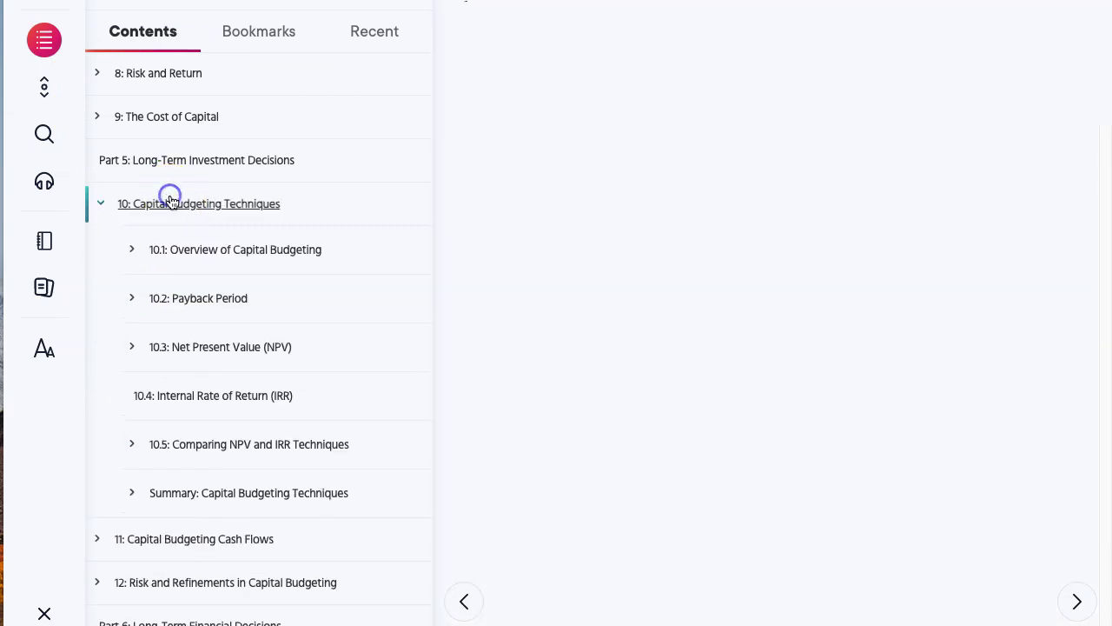
scroll(114, 351, up, 3)
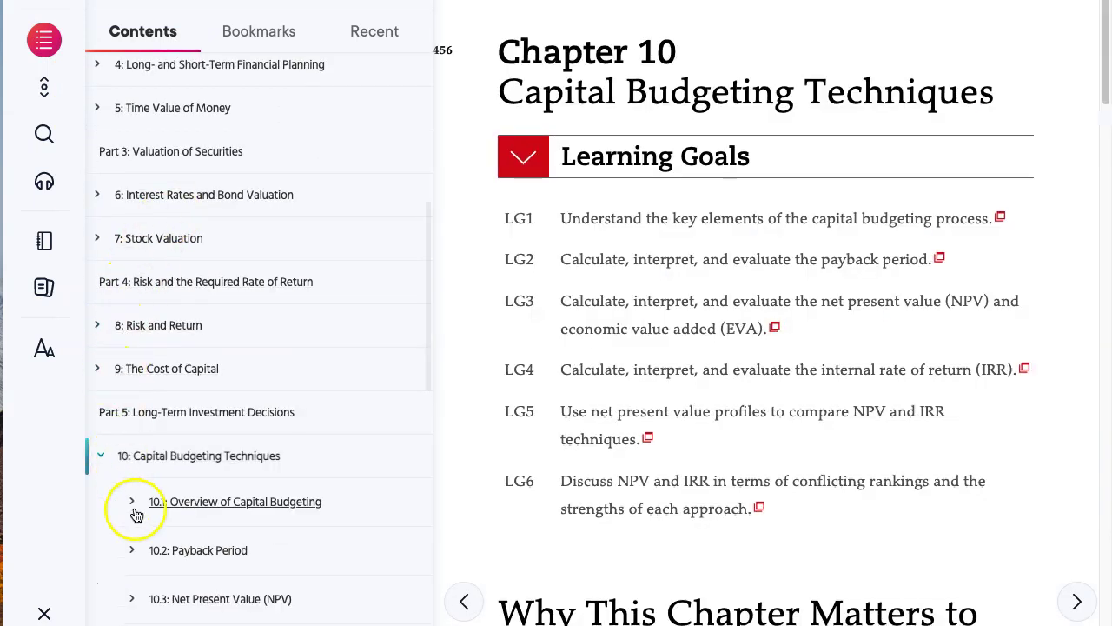
click(190, 505)
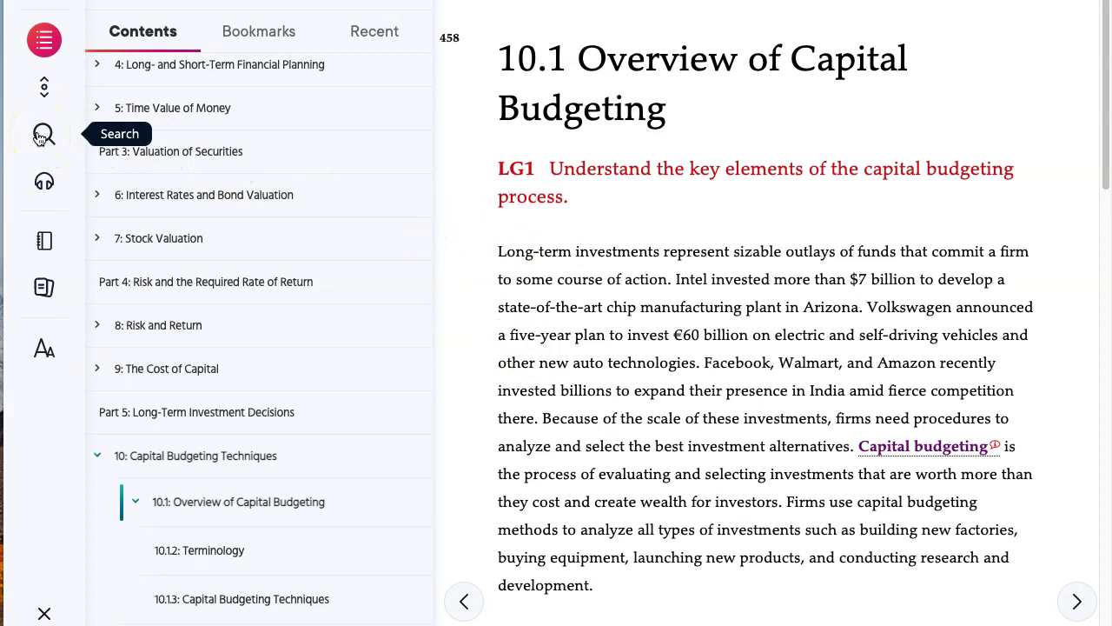
Play the audio of section 10.1.3 Capital Budgeting Techniques from the playlist, and pause it after a few seconds.
click(44, 185)
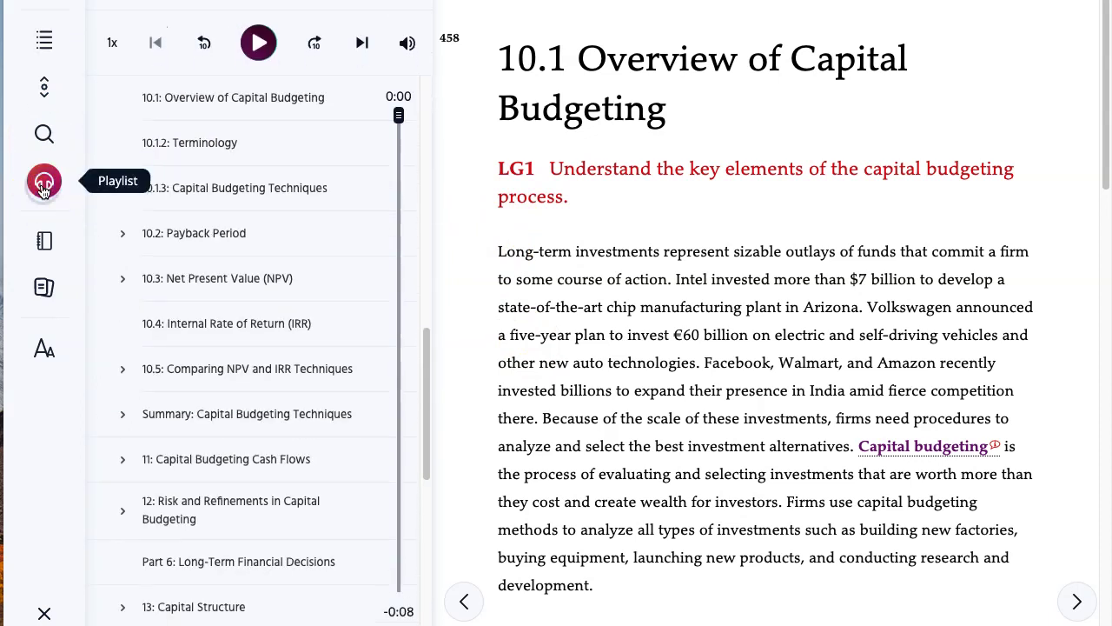
click(207, 196)
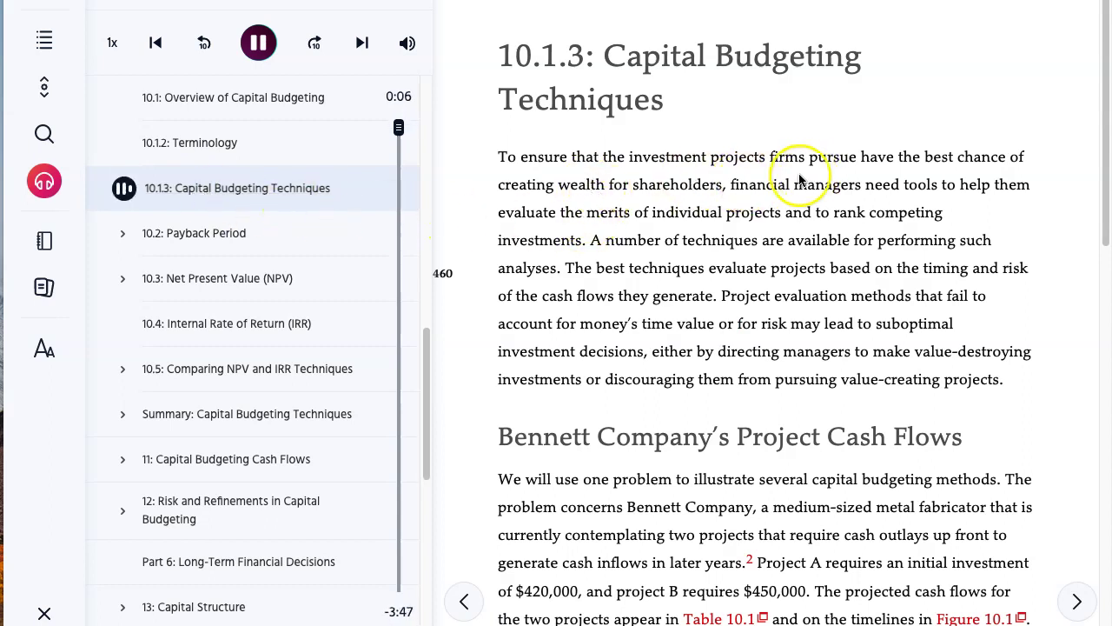
click(41, 185)
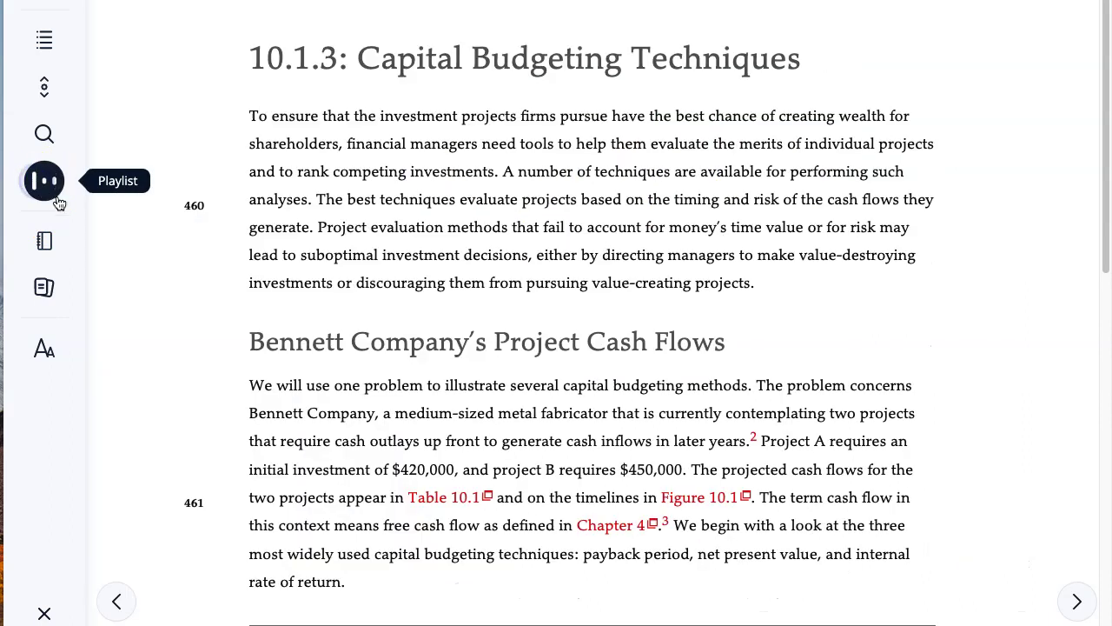
click(42, 186)
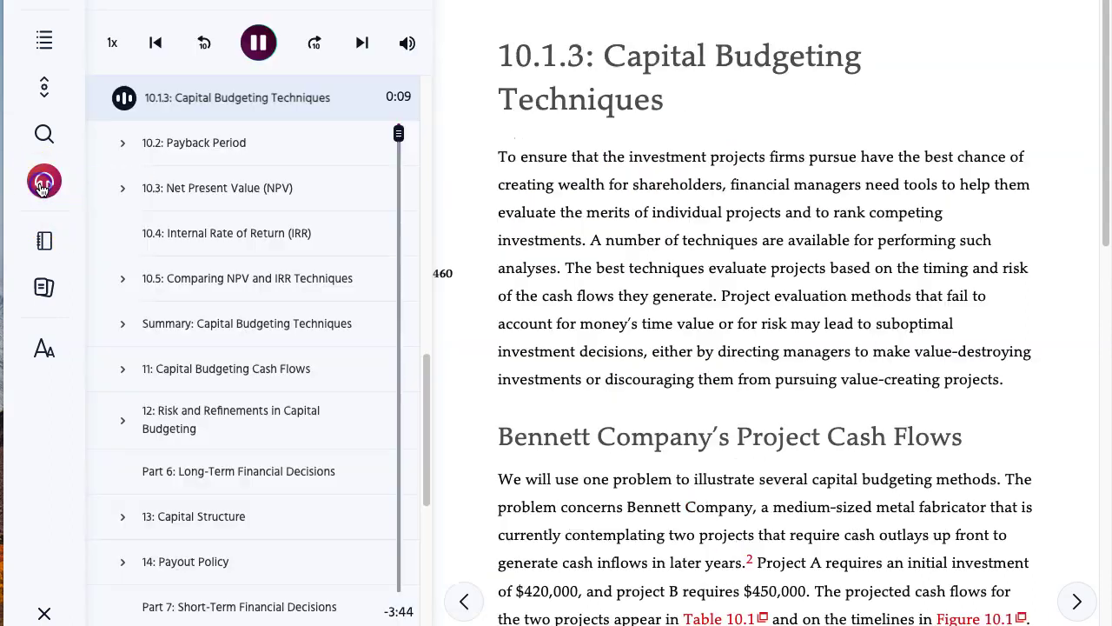
click(250, 56)
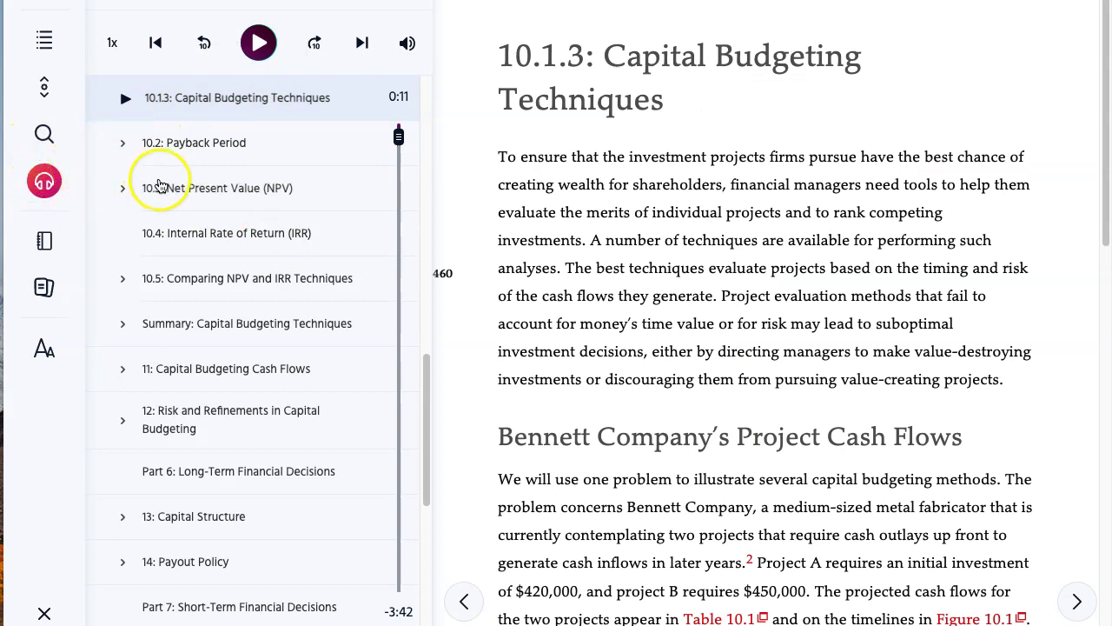
Try to open 10.3 Net Present Value (NPV) in the playlist, and look through section 10.1.3 down to Table 10.1.
click(161, 187)
click(171, 191)
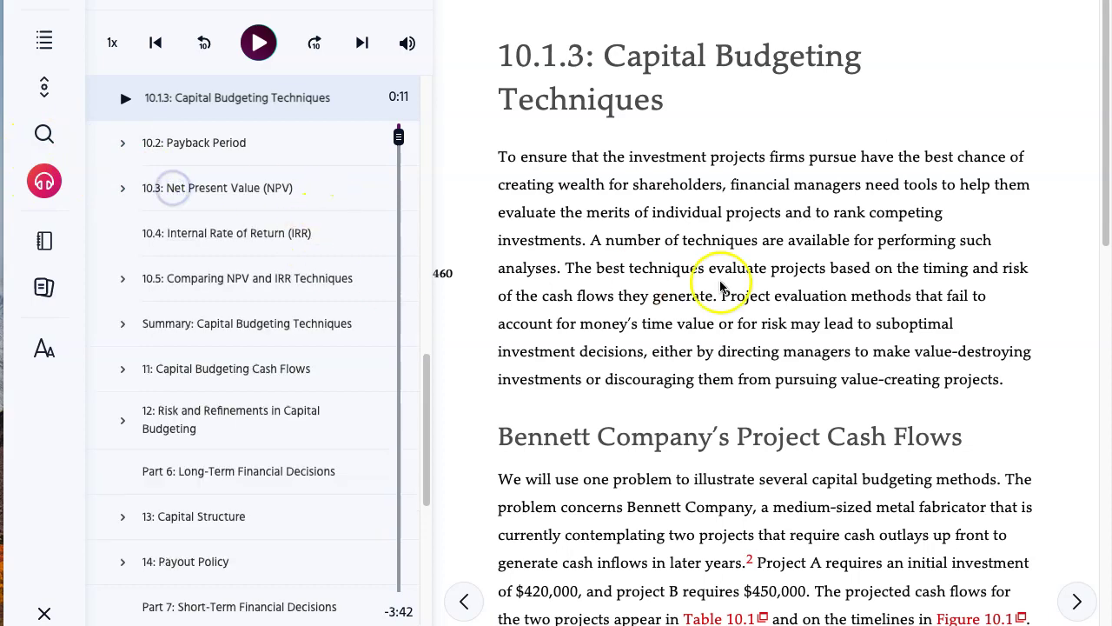
scroll(660, 295, down, 10)
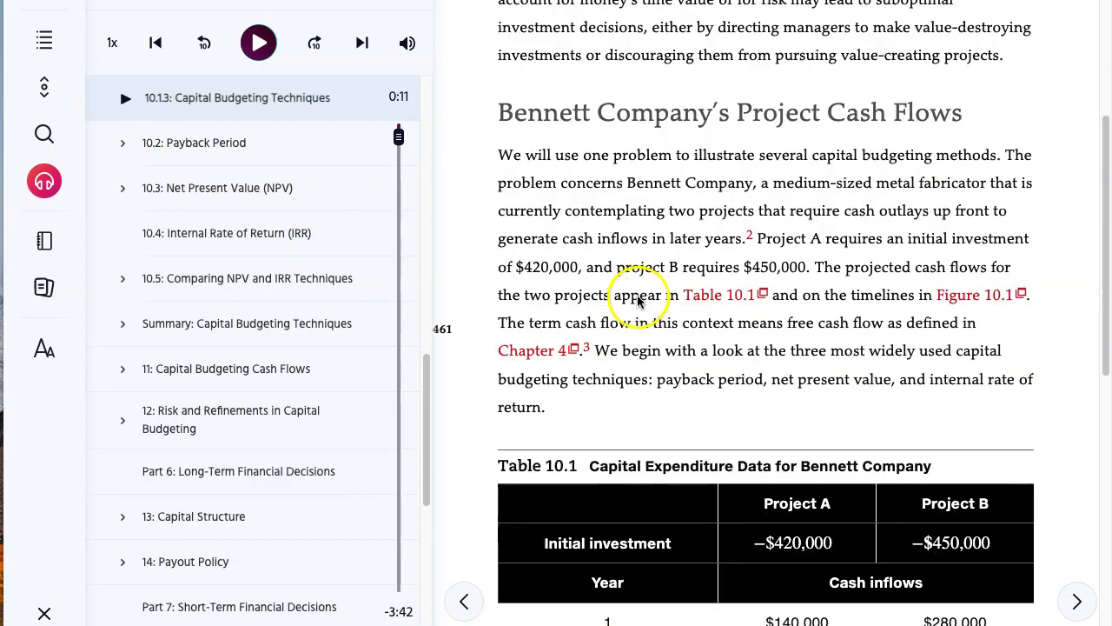
Look over the eText's flashcard decks, notes and display settings, and return to the table of contents.
scroll(638, 300, up, 10)
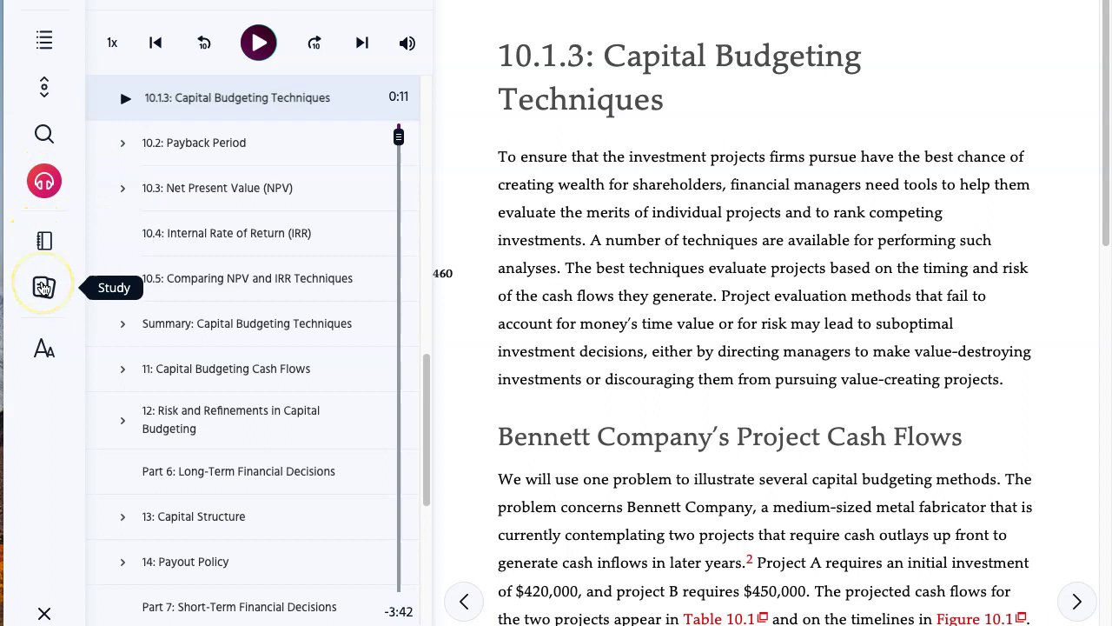
click(43, 287)
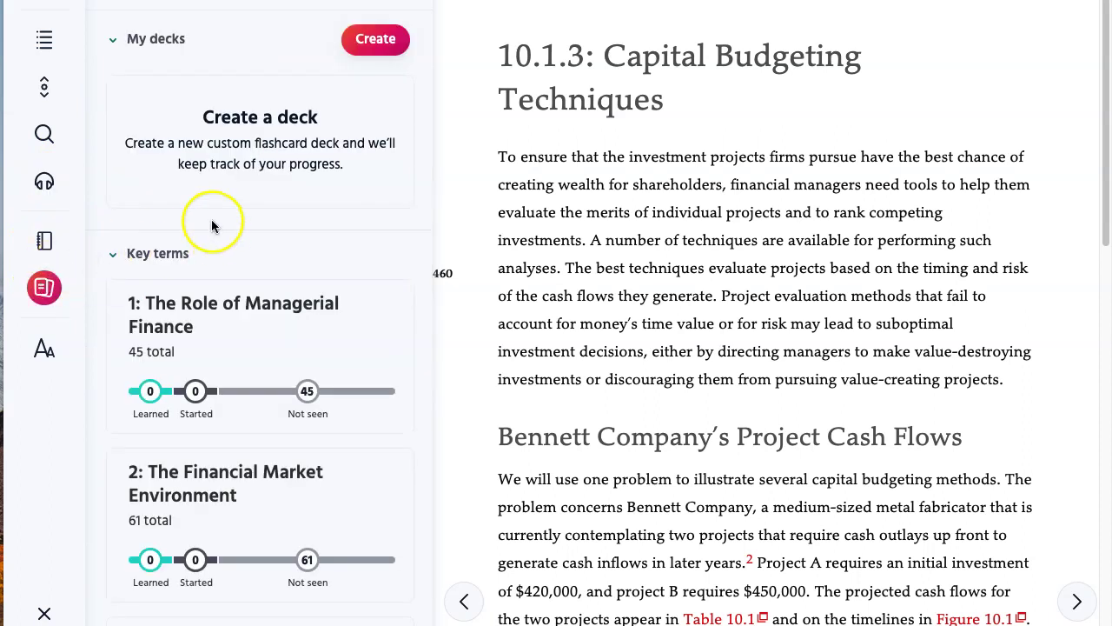
scroll(216, 225, down, 1)
click(42, 240)
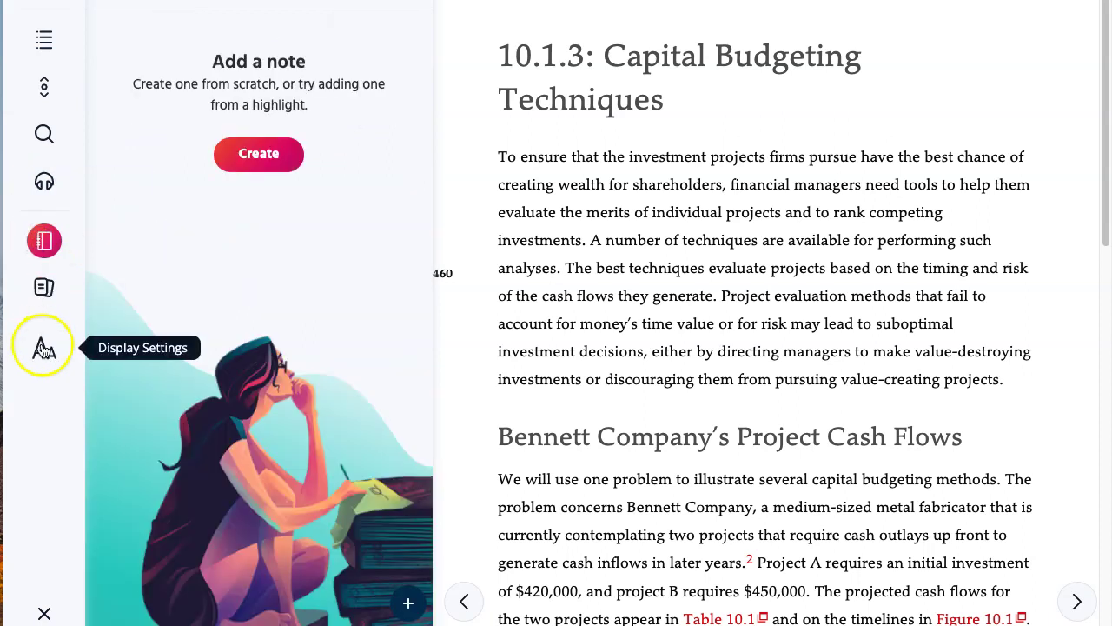
click(44, 348)
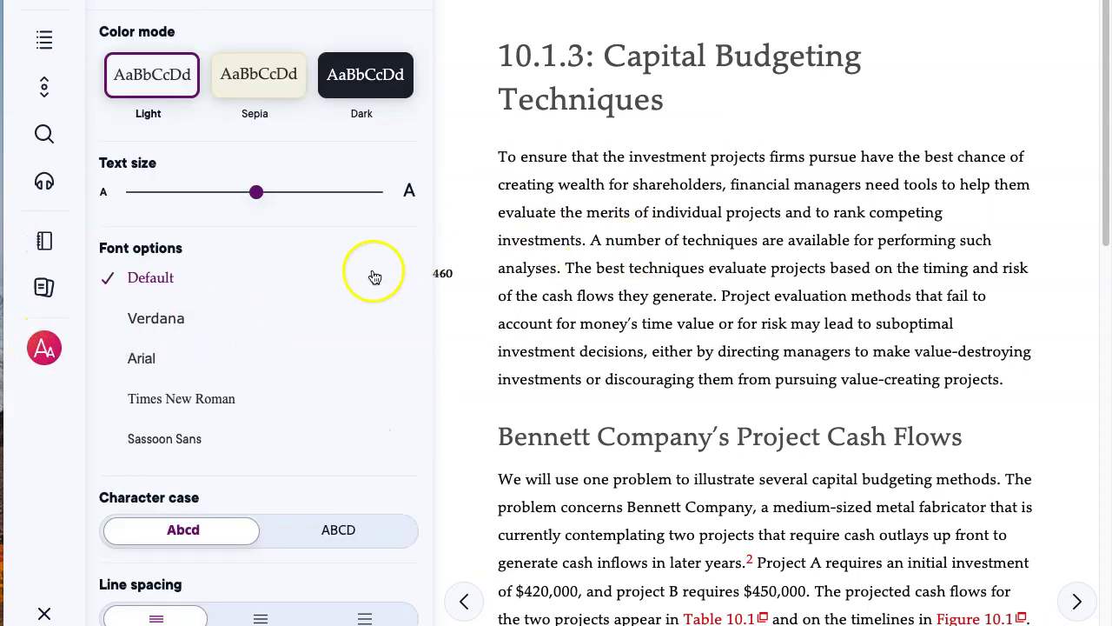
scroll(339, 326, down, 2)
scroll(378, 304, up, 2)
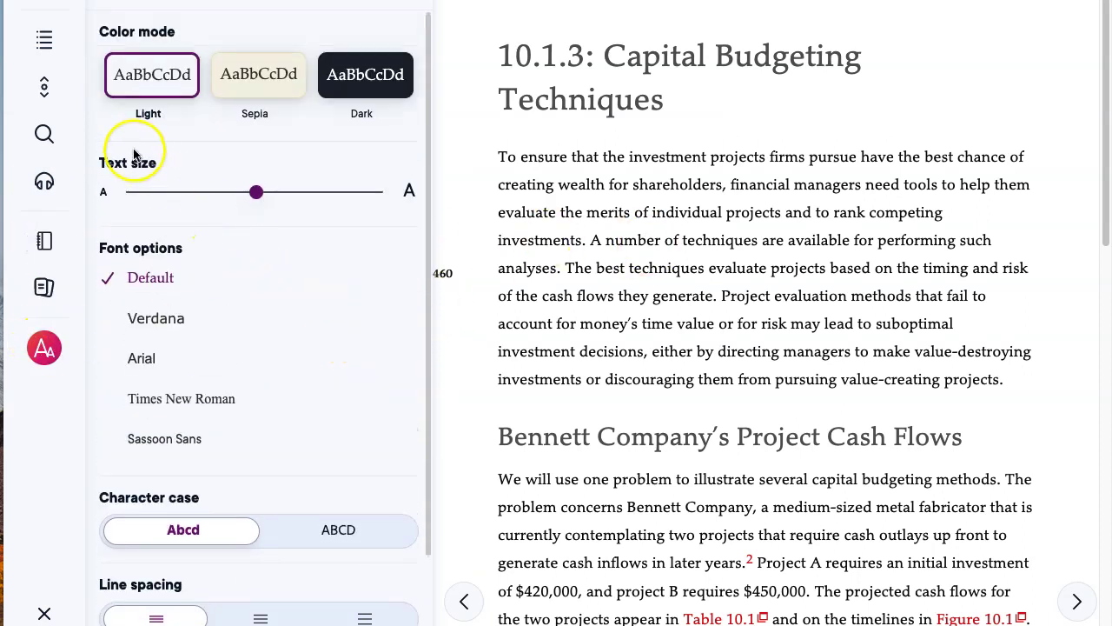
click(44, 39)
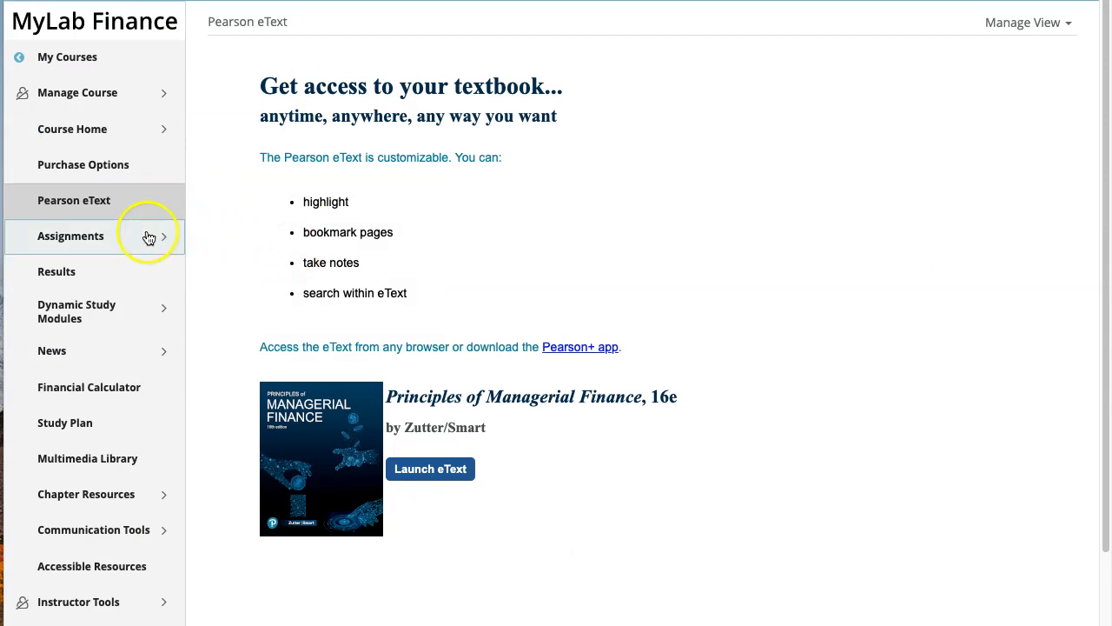
Open the course's assignments and look through the due dates of the homework, MidTerm, Final and Sample Exam.
click(84, 243)
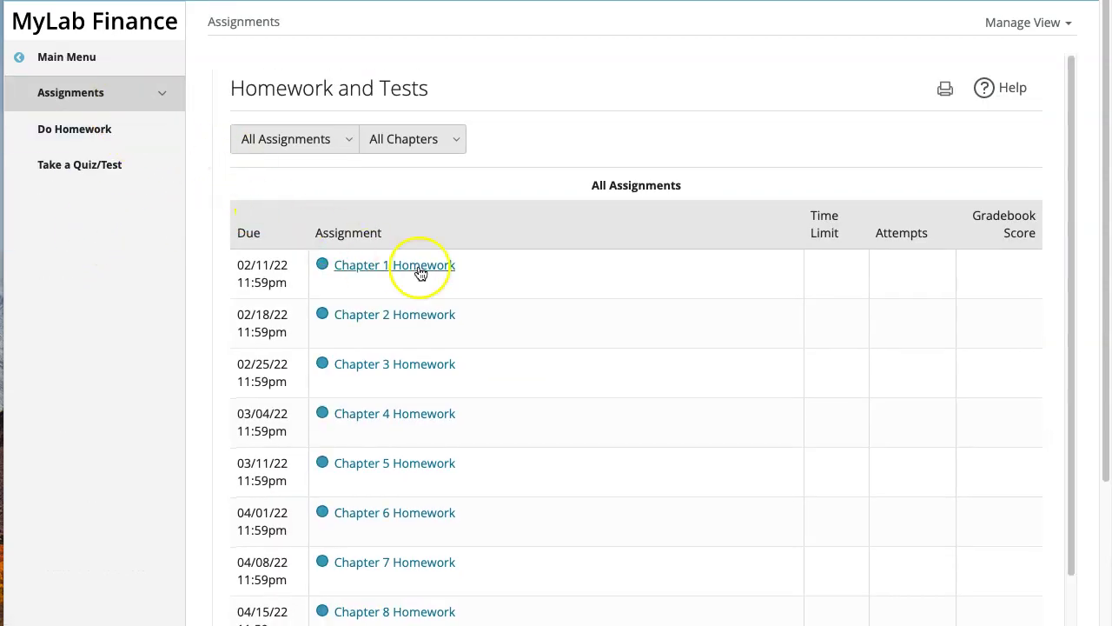
scroll(492, 280, down, 5)
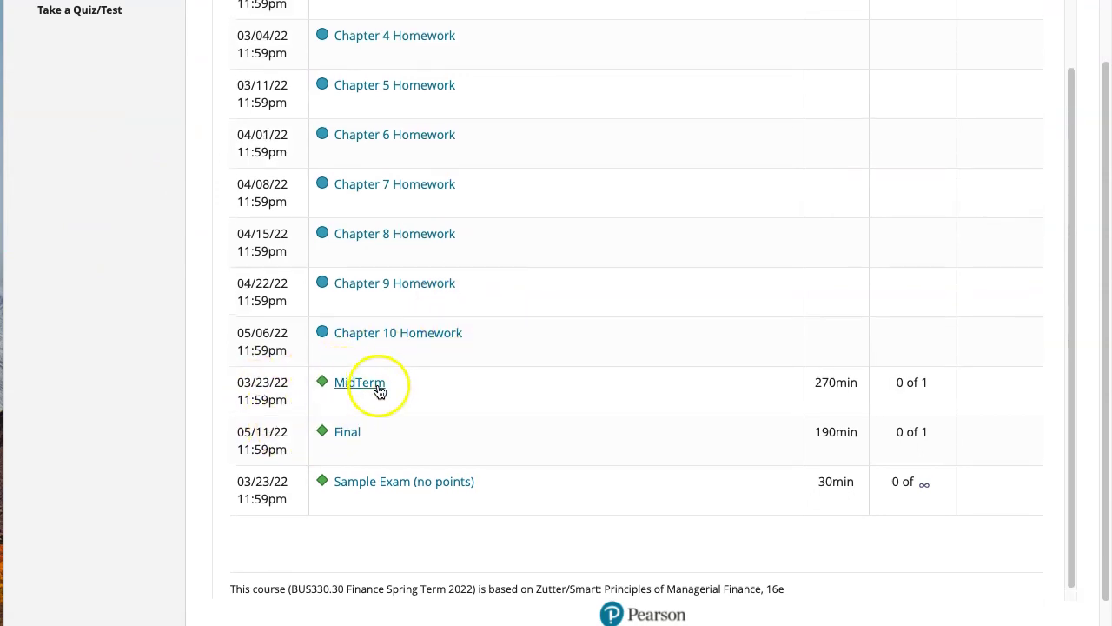
scroll(369, 376, up, 5)
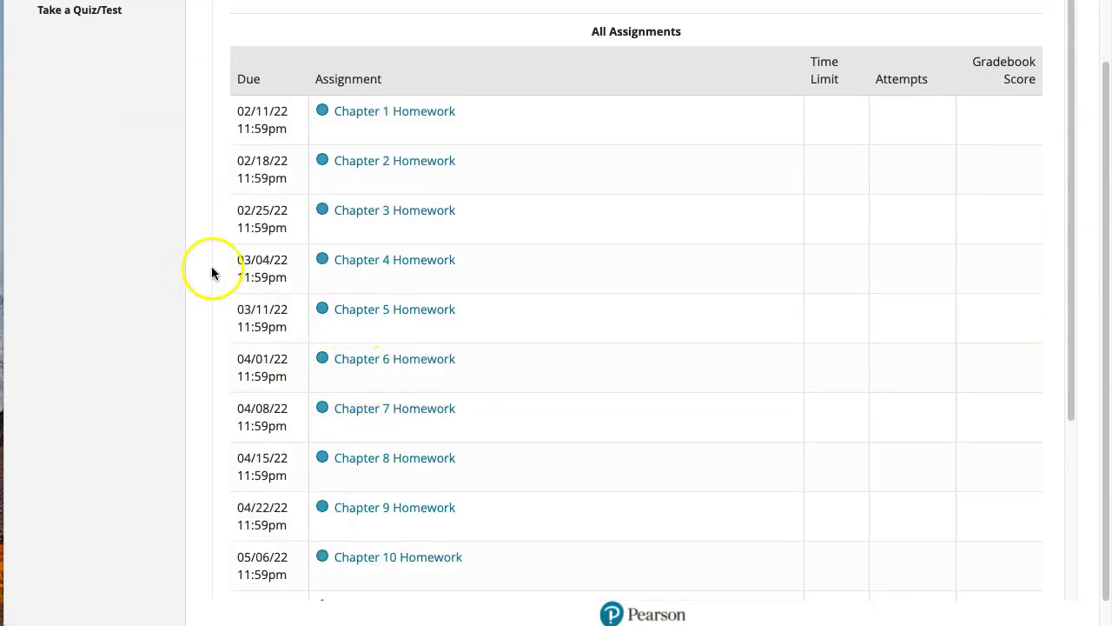
scroll(413, 287, up, 3)
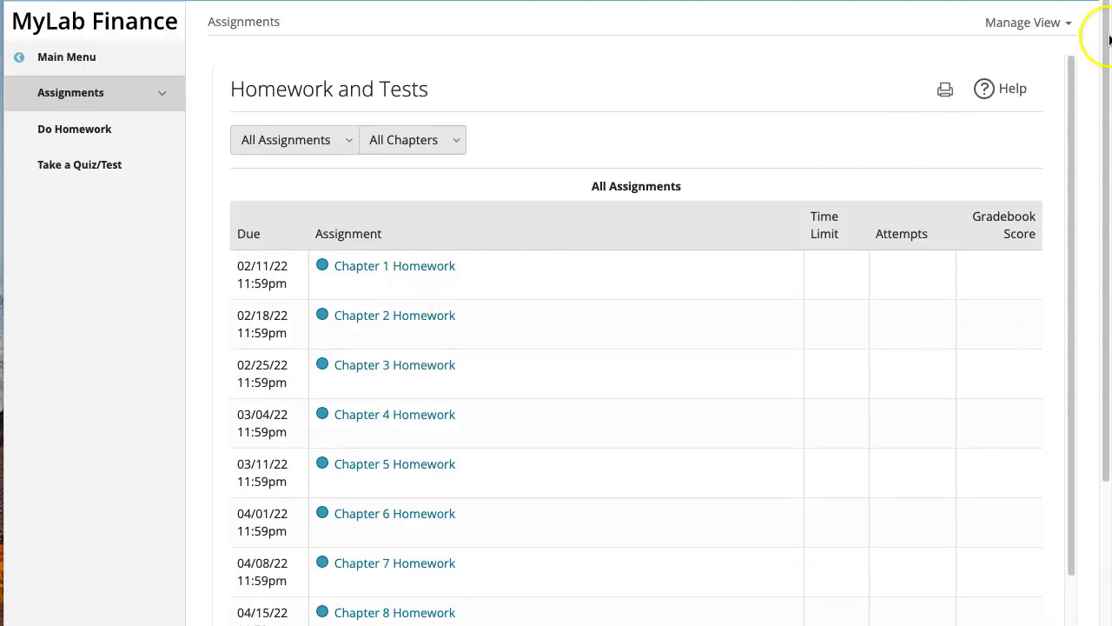
click(1068, 24)
click(1011, 85)
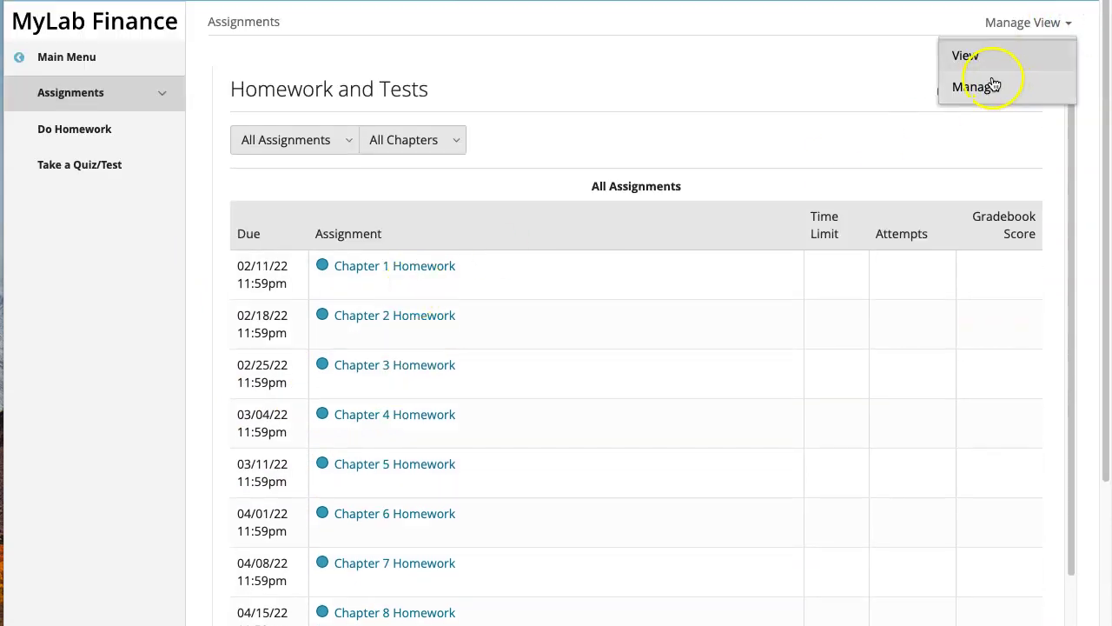
scroll(487, 192, down, 5)
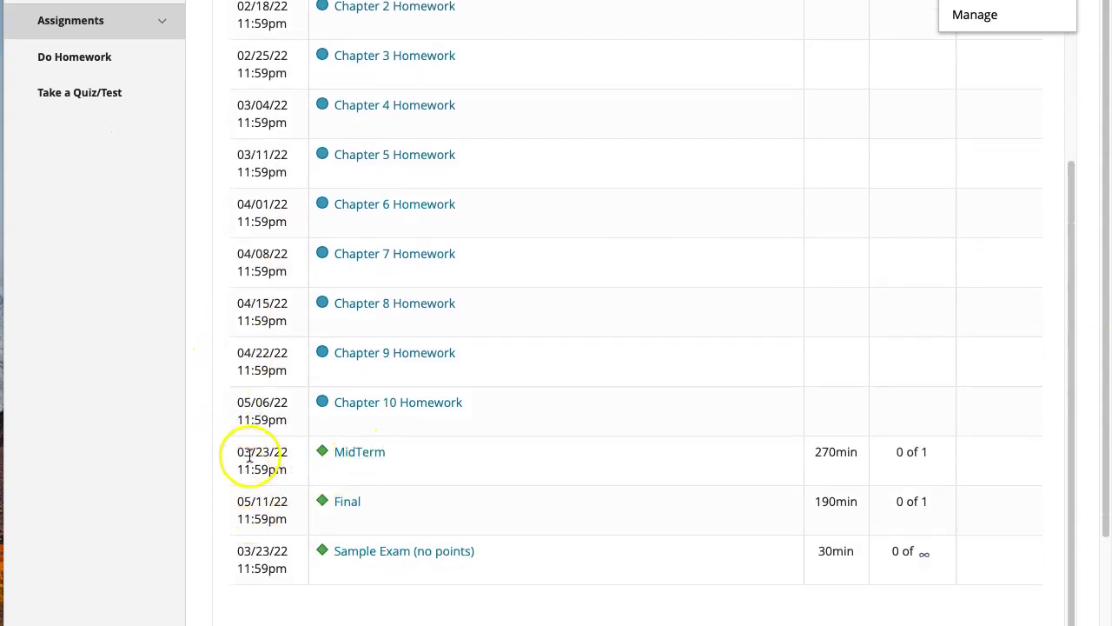
scroll(261, 521, up, 1)
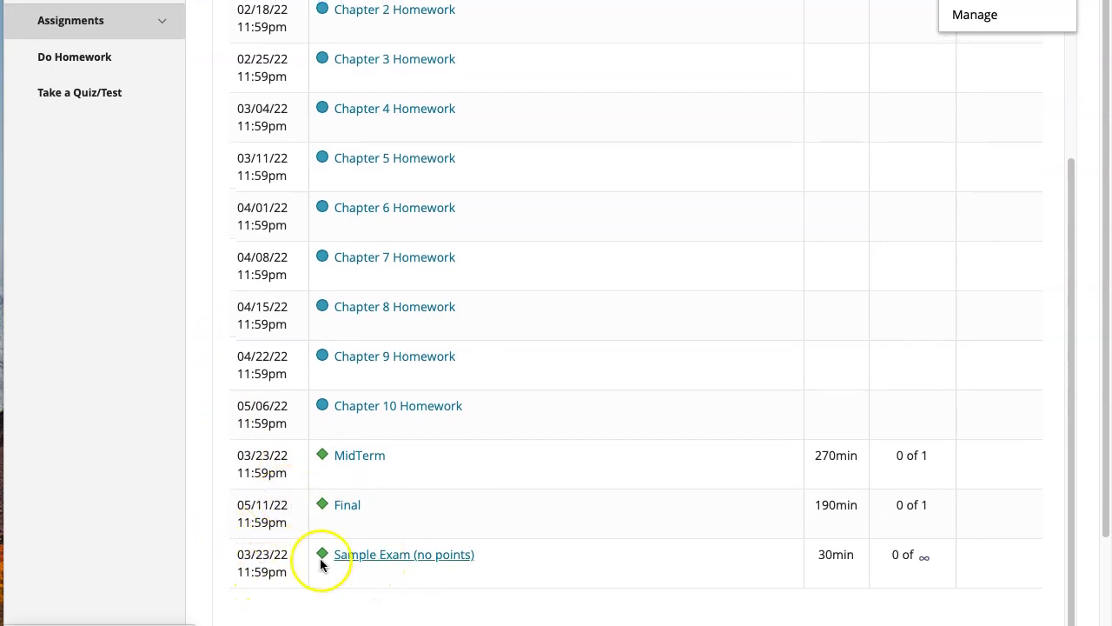
Open Sample Exam (no points) and highlight the notice about its time limit.
click(365, 559)
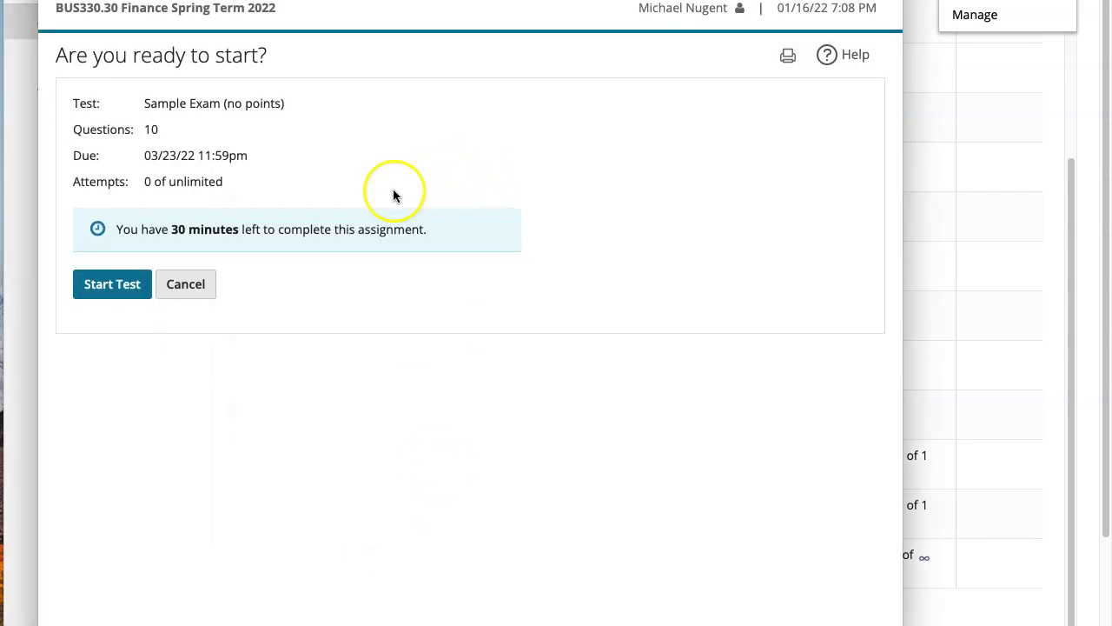
drag(118, 229, 224, 246)
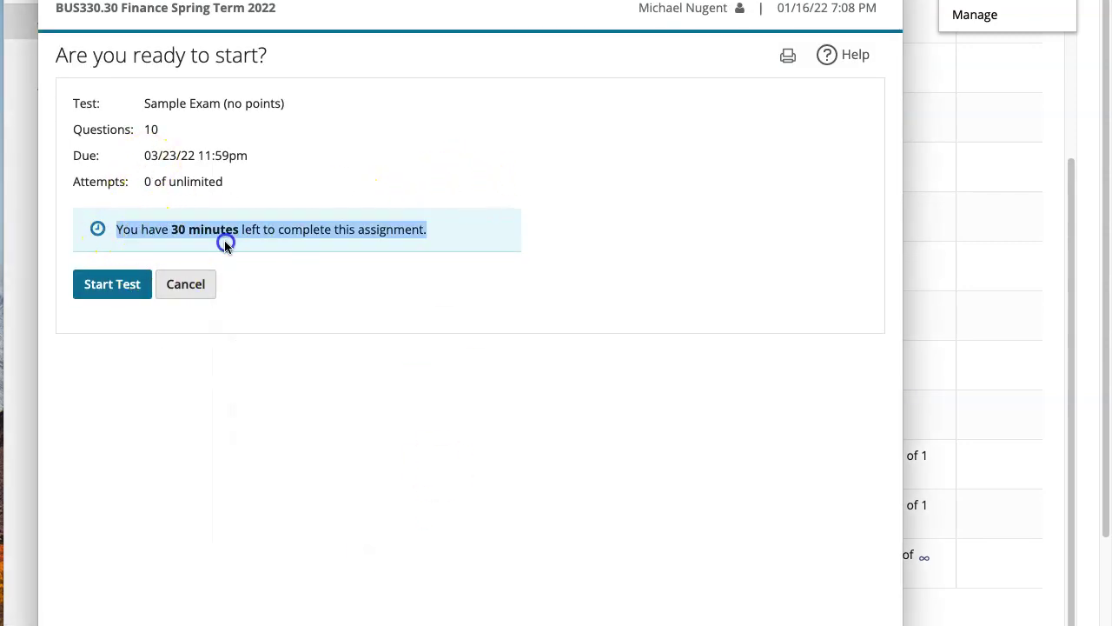
click(164, 241)
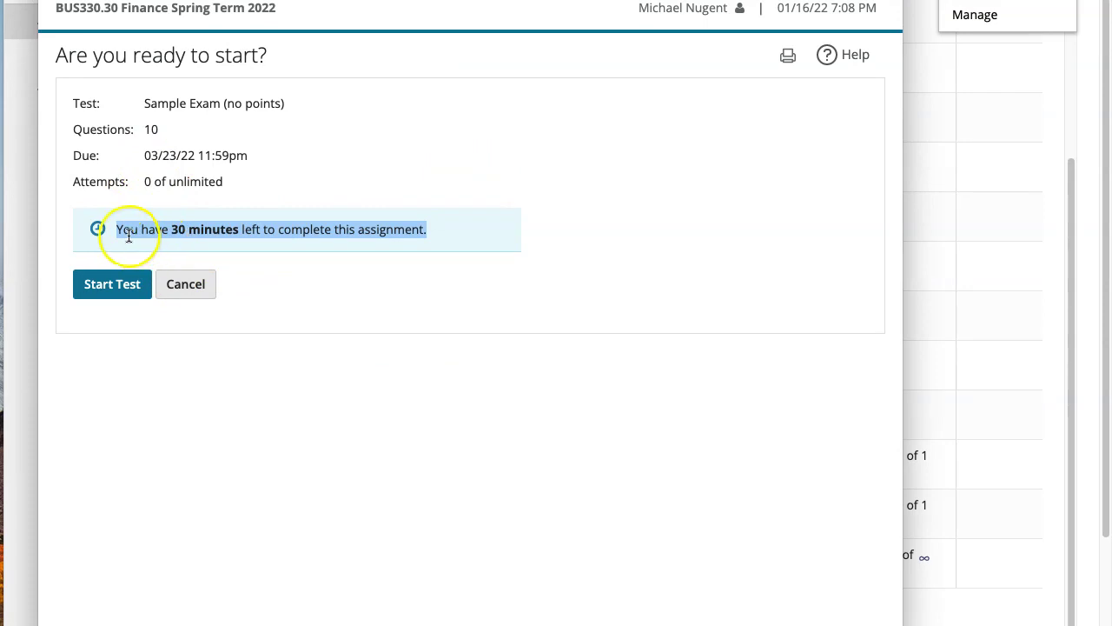
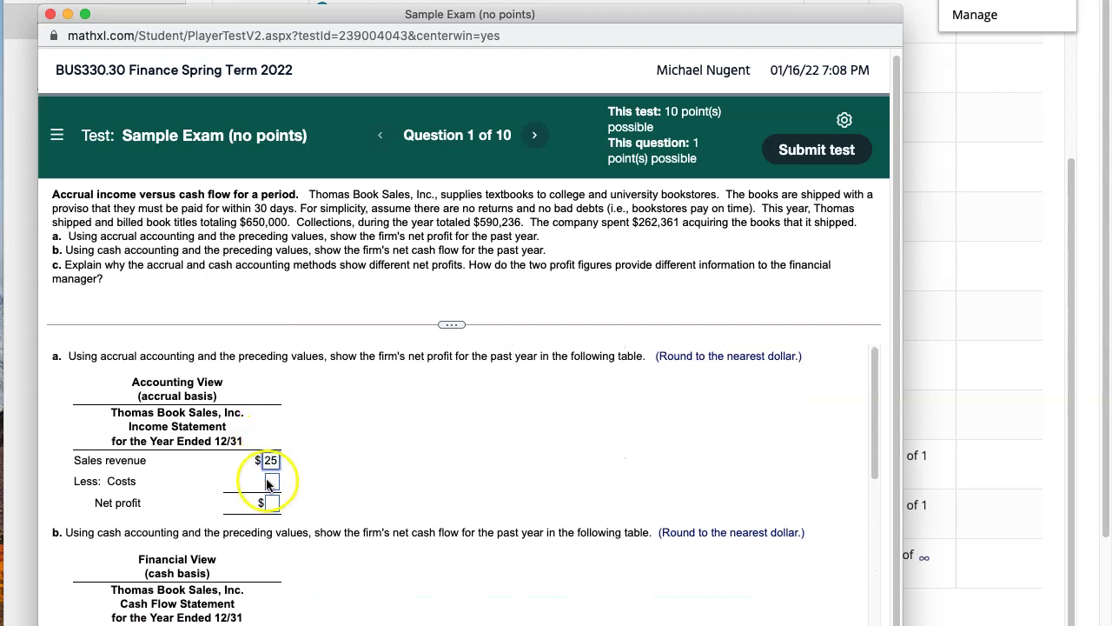
Complete question 1 with sample figures, including cash outflow 558 and net cash flow 5885, and continue to the following question.
scroll(272, 530, down, 4)
text(255)
click(270, 519)
text(558)
click(239, 540)
text(5885)
scroll(252, 487, down, 4)
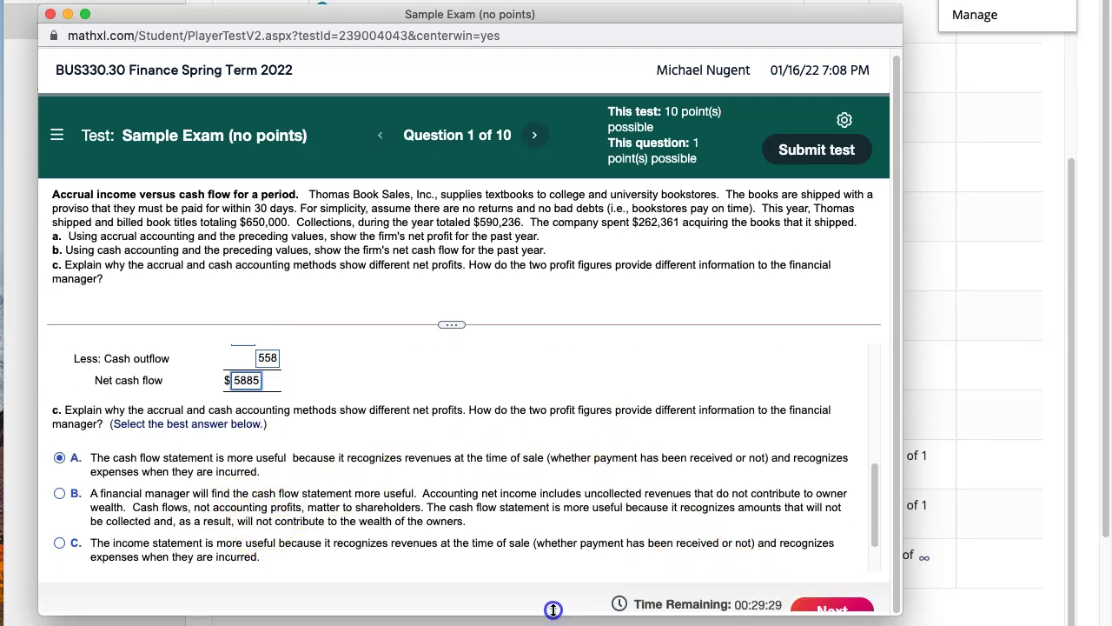
click(815, 575)
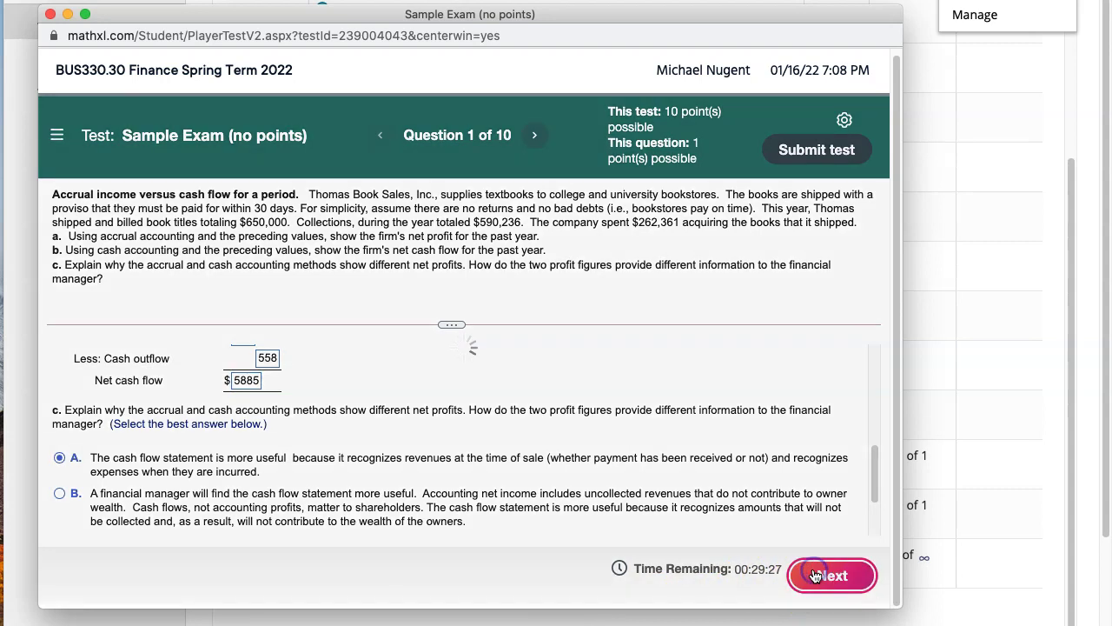
Answer questions 2 to 5, choosing limited partnership for question 3, partnerships for question 4 and sole proprietorships for question 5.
click(59, 288)
click(832, 578)
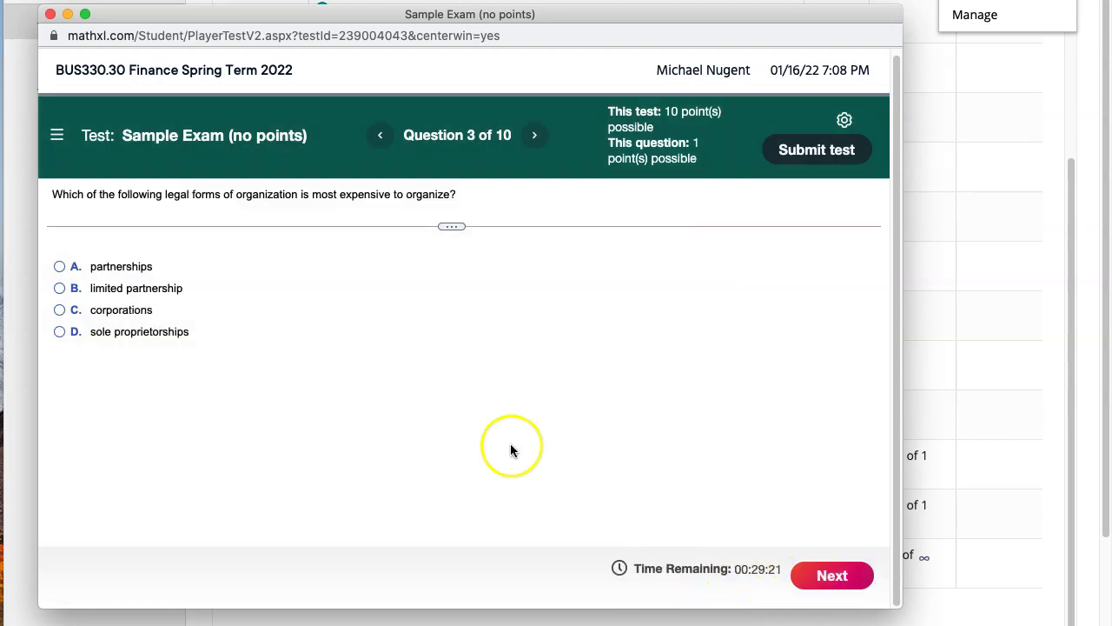
click(59, 288)
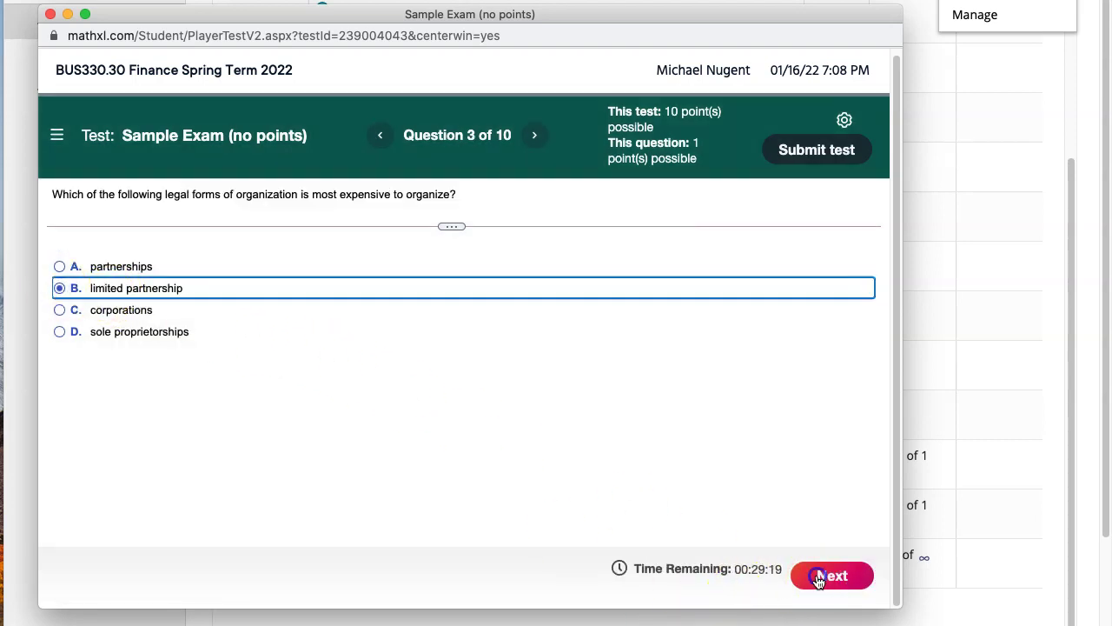
click(817, 578)
click(60, 291)
click(821, 575)
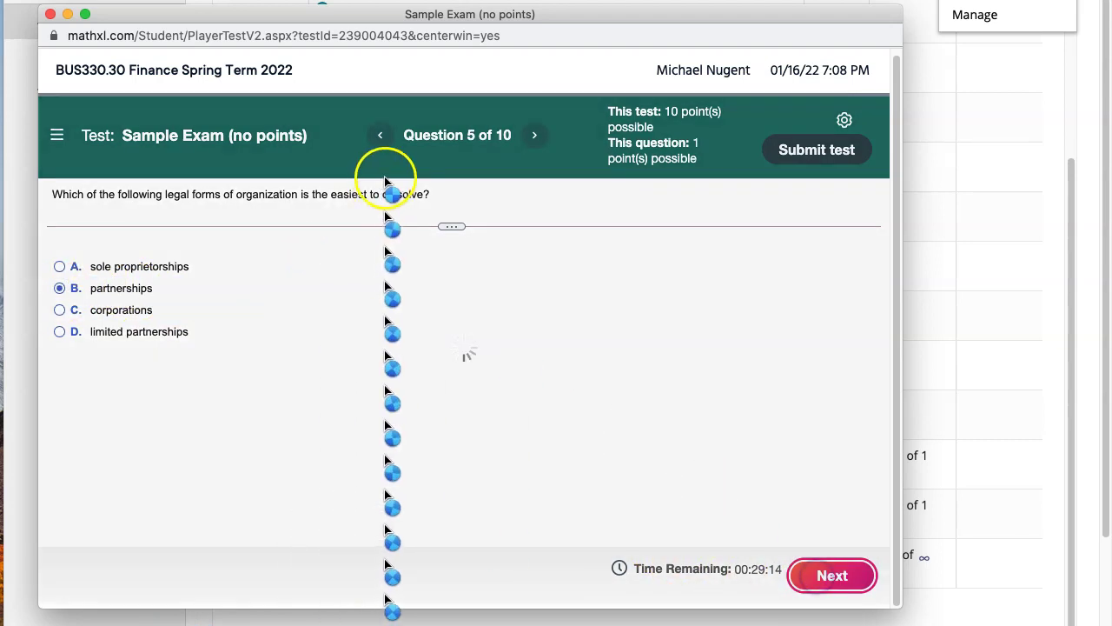
click(59, 266)
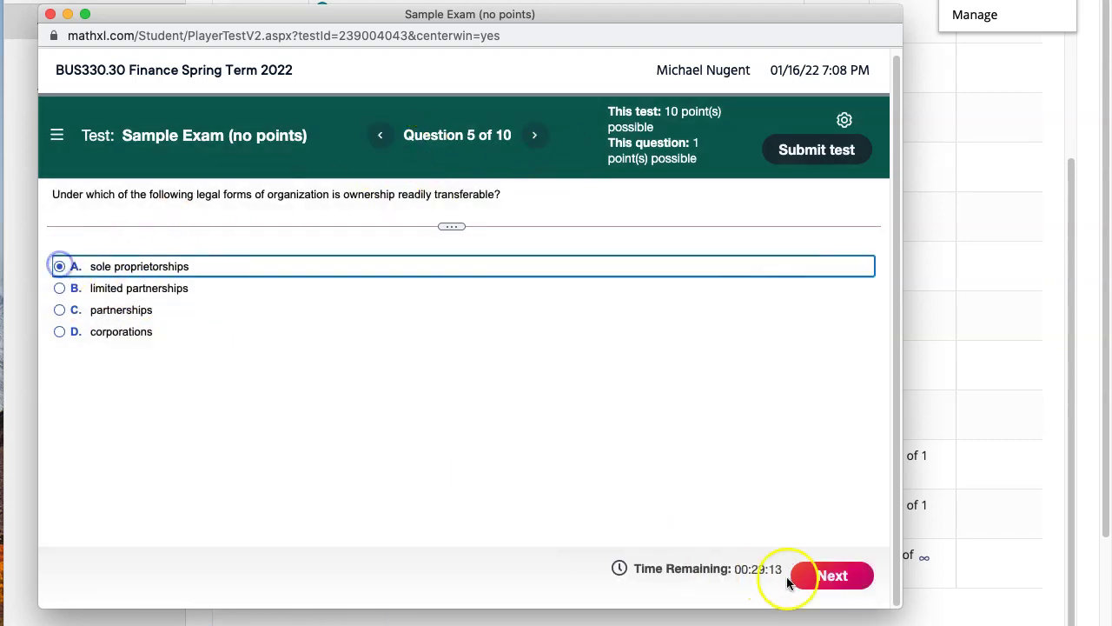
click(852, 578)
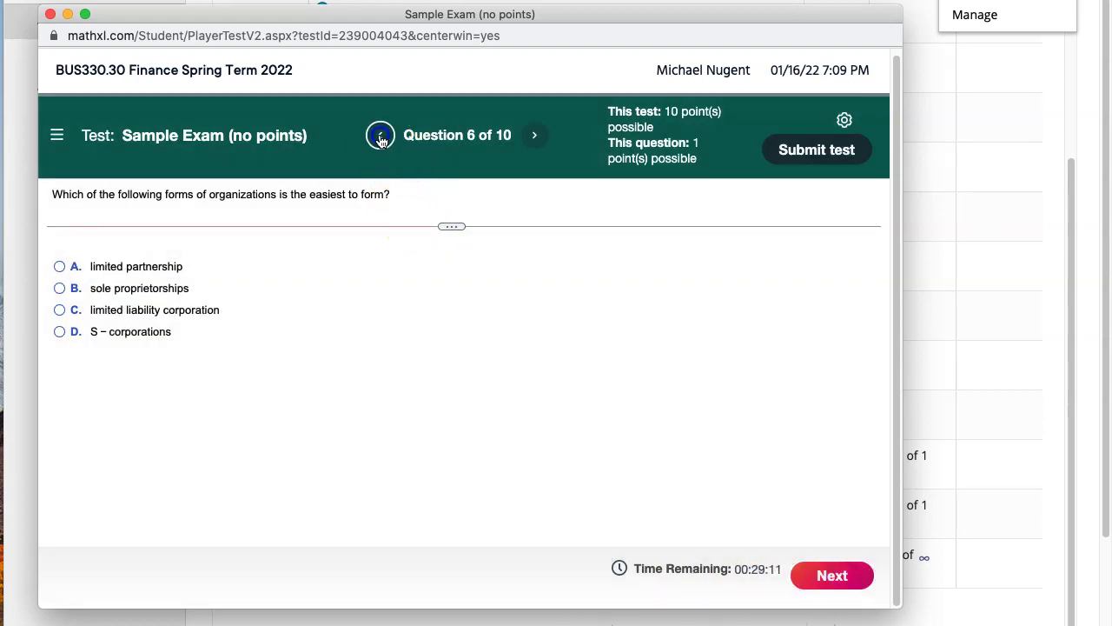
Go back to review the answers to questions 5 and 4, and return to question 6.
click(381, 139)
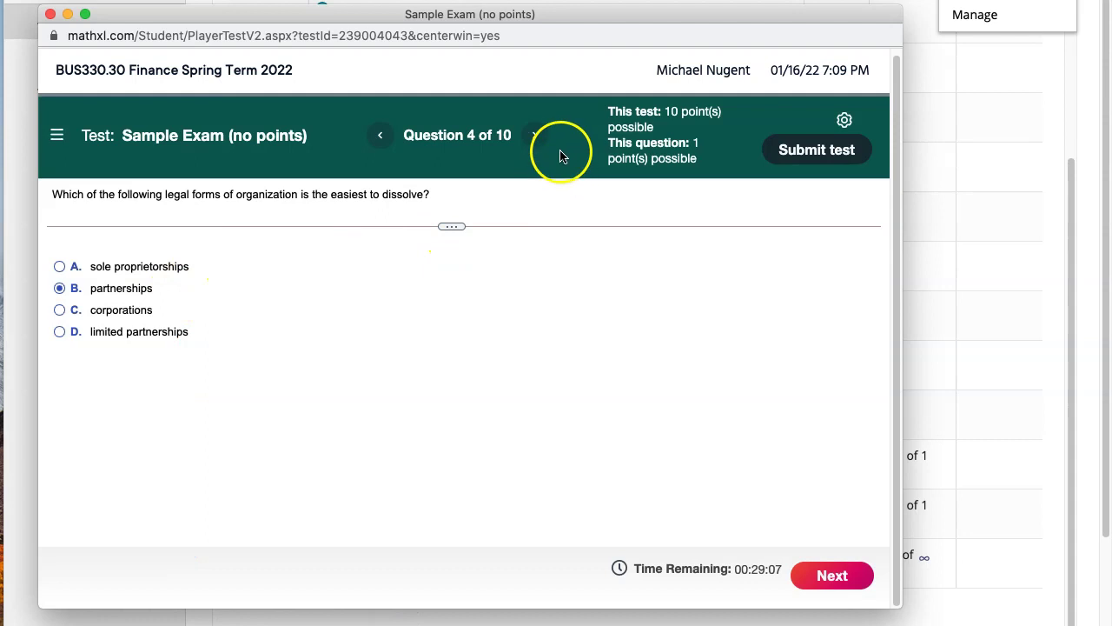
click(537, 138)
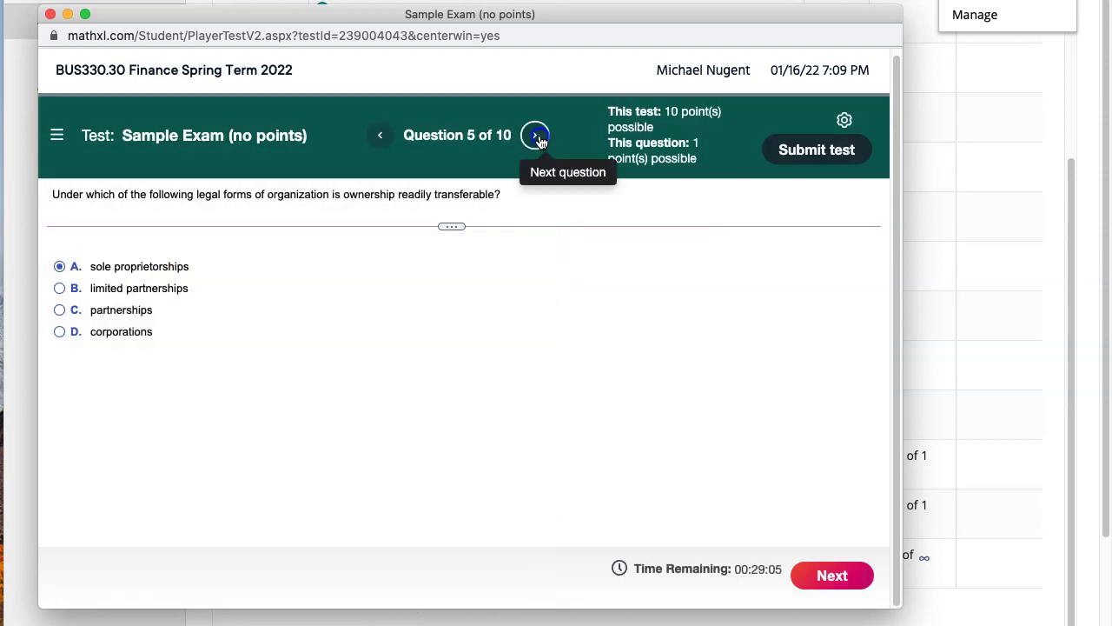
click(537, 138)
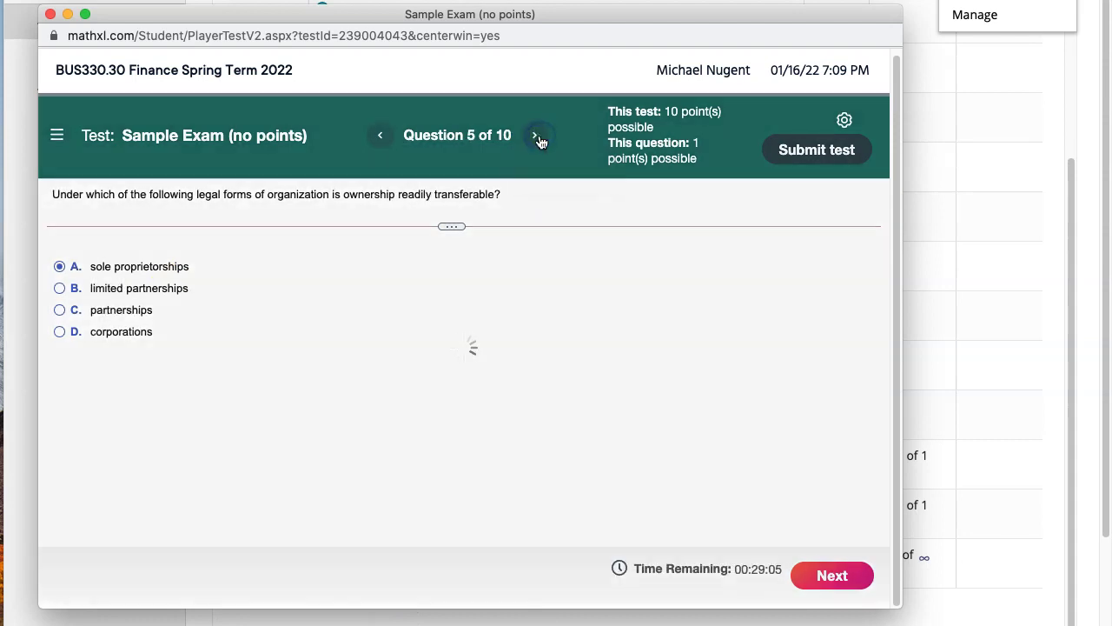
Answer question 6 with limited partnership, question 7 with the double taxation of income and question 8 with working together in cross-functional teams.
click(57, 267)
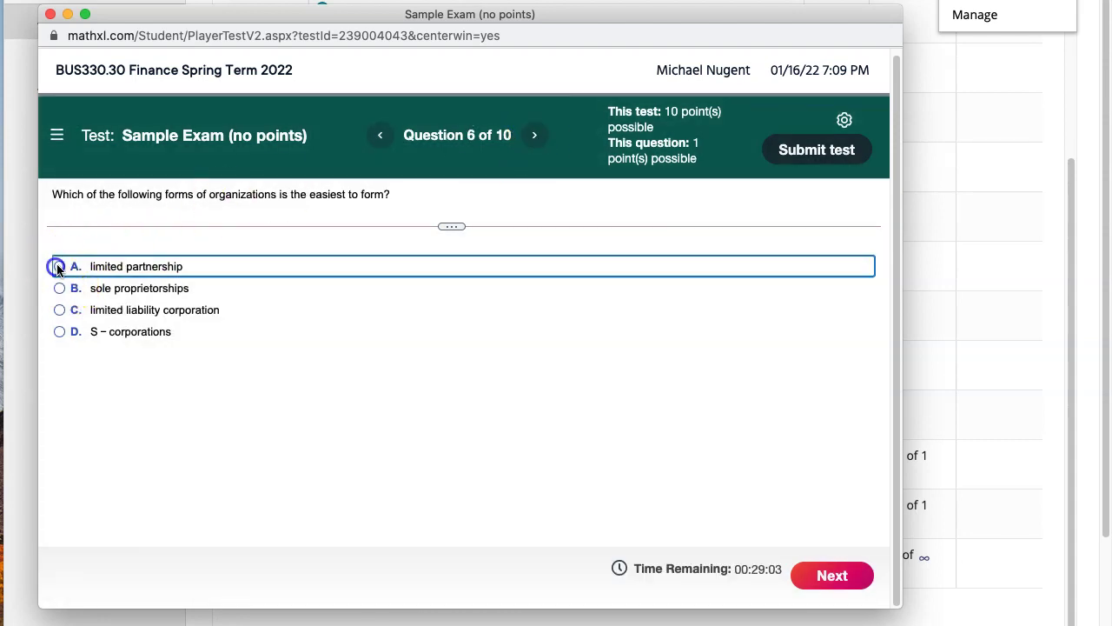
click(836, 574)
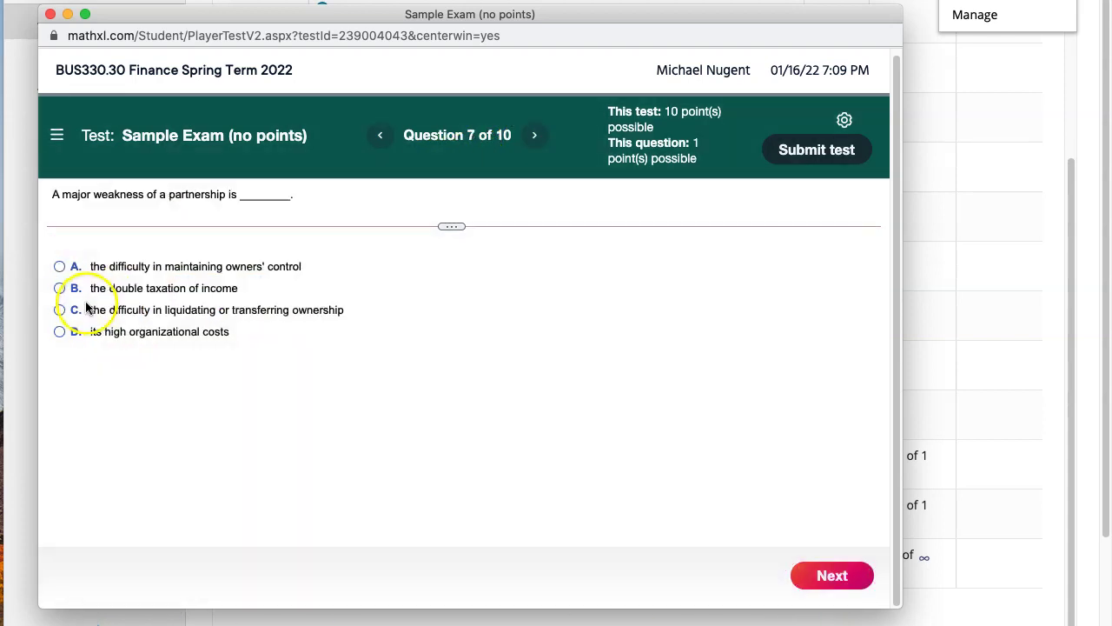
click(70, 288)
click(823, 575)
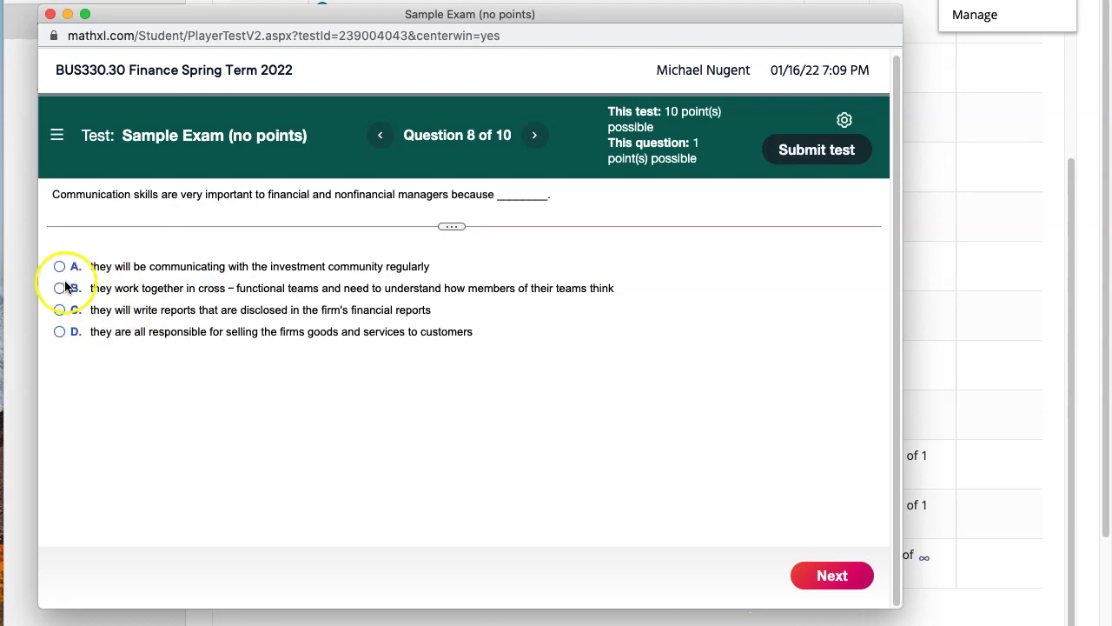
triple_click(66, 288)
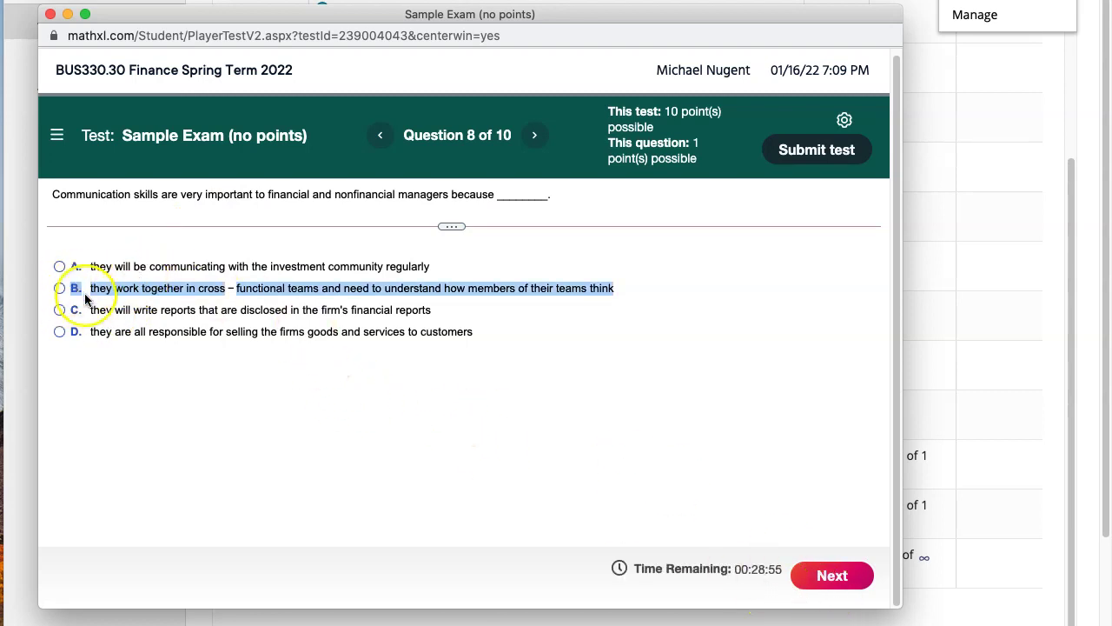
click(60, 288)
click(832, 576)
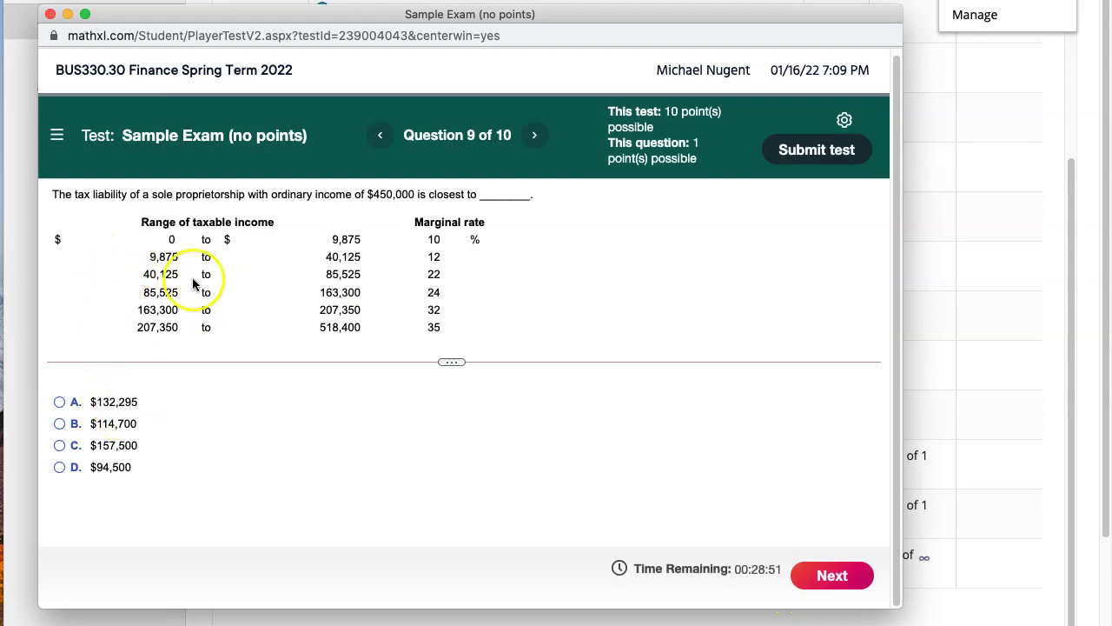
Answer question 9 with $114,700 and question 10 with $18 million.
click(59, 423)
click(832, 575)
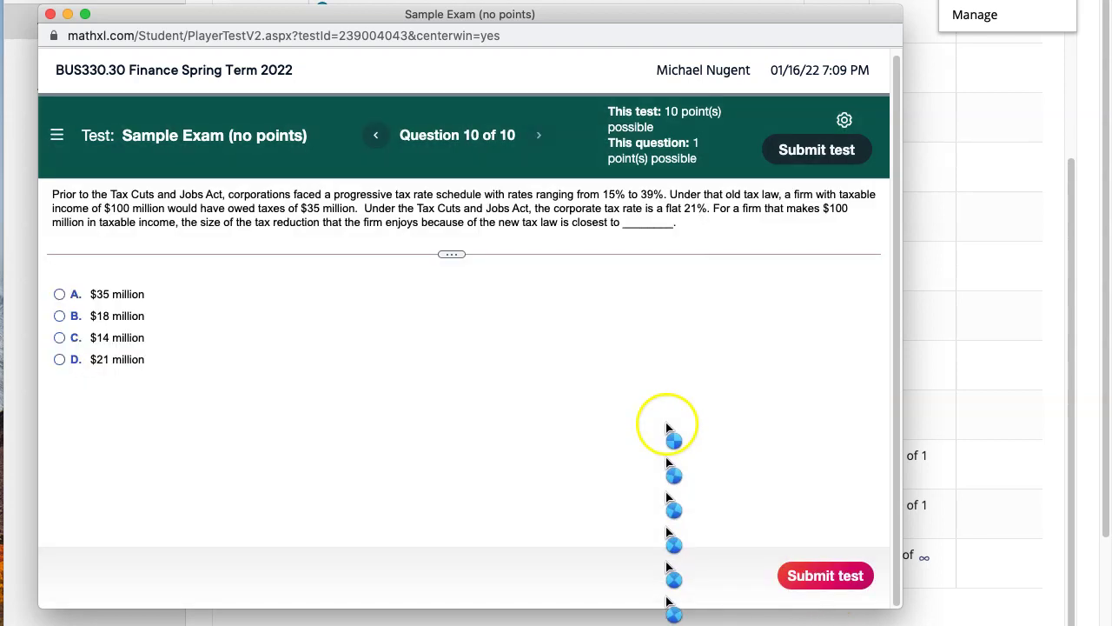
click(59, 316)
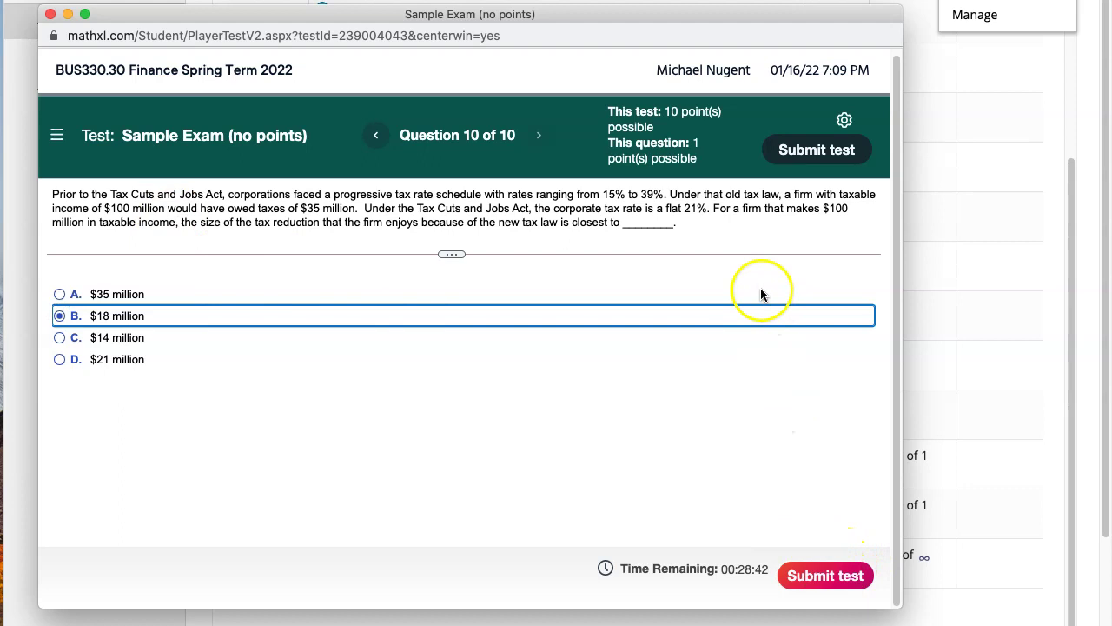
Try to submit the test, then return to the unanswered question 7 and answer it with the double taxation of income.
click(824, 575)
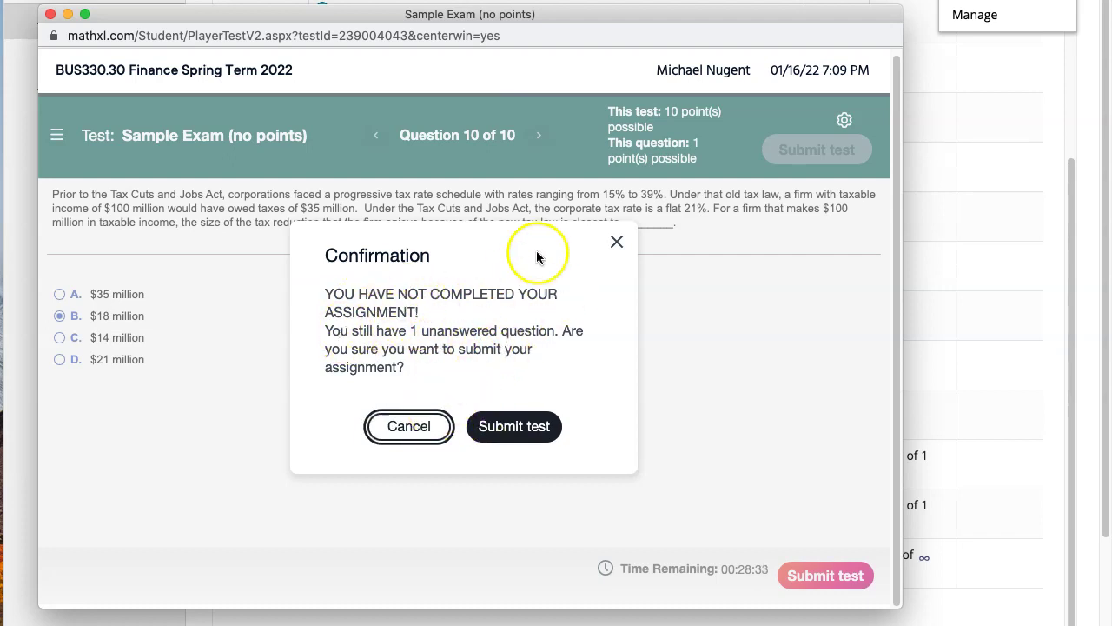
click(619, 244)
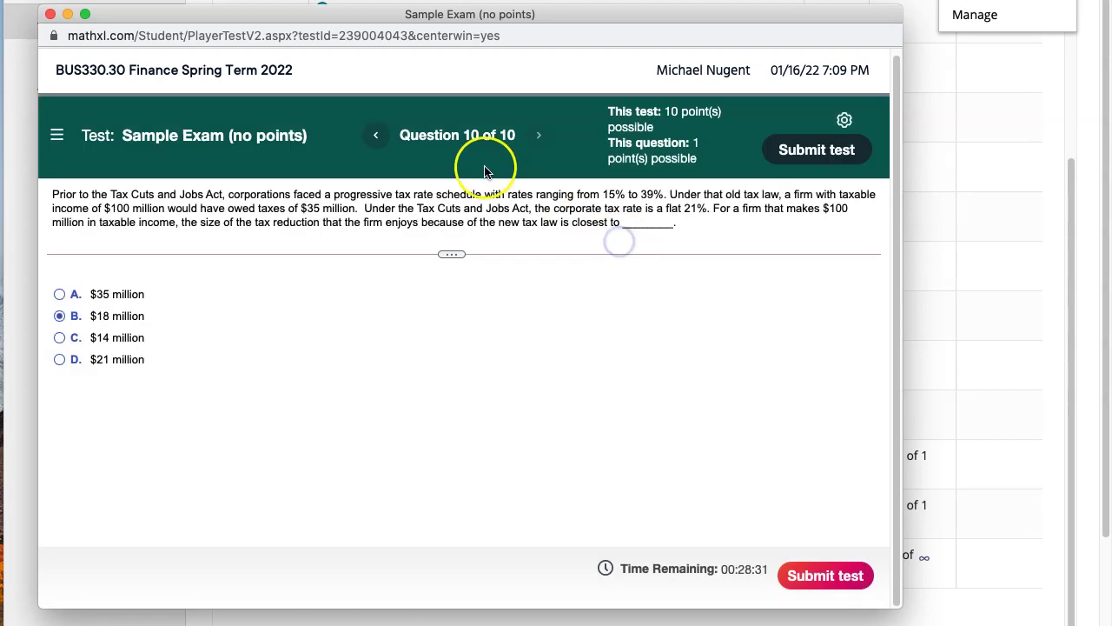
click(377, 144)
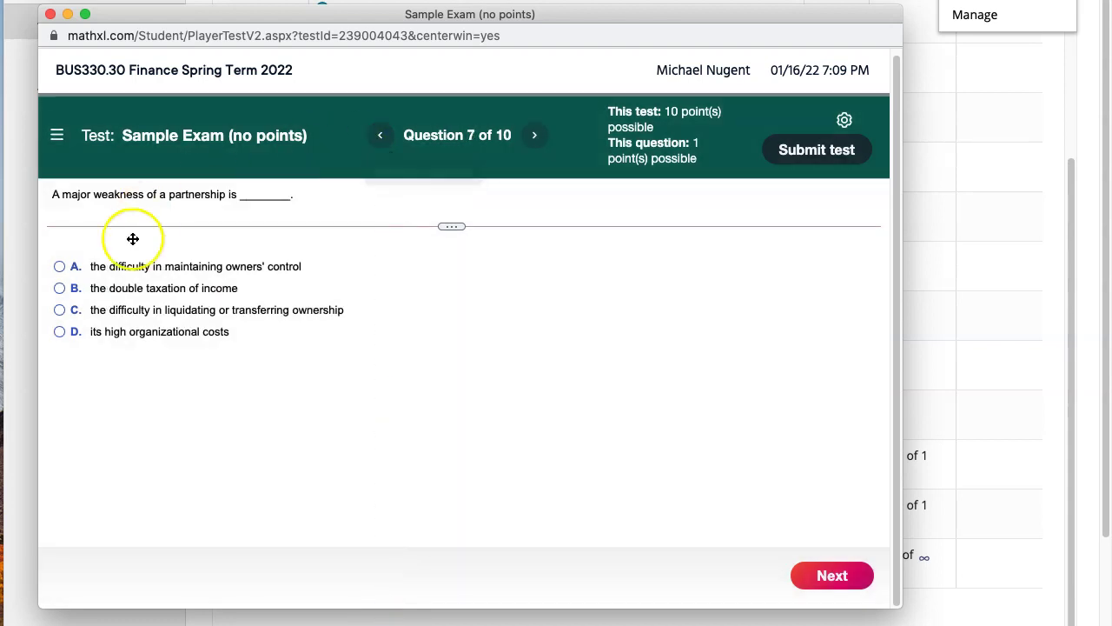
click(61, 289)
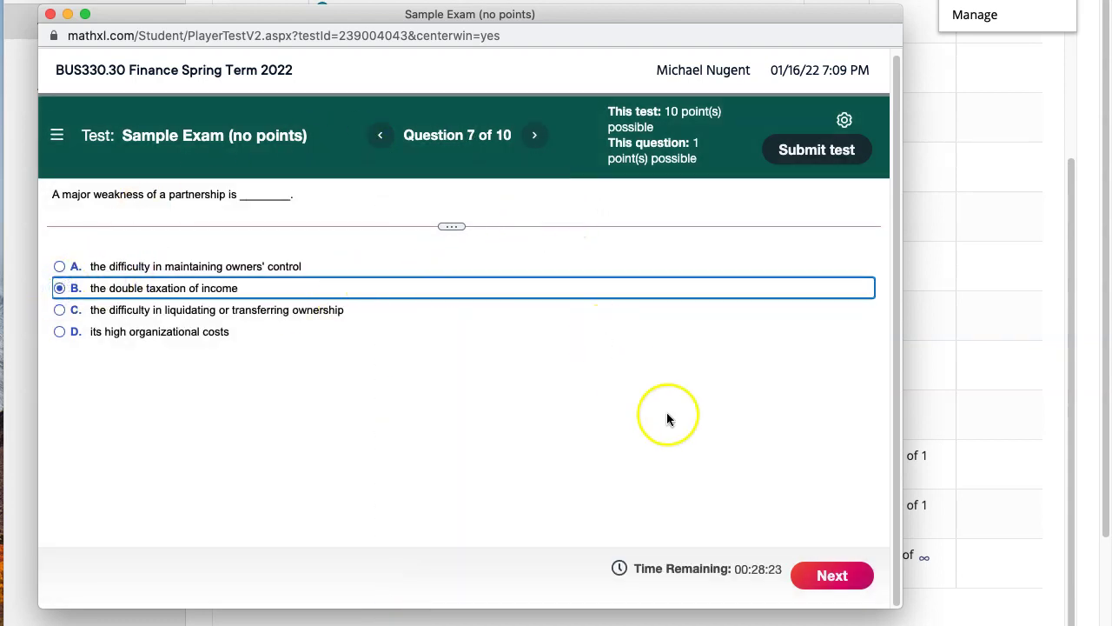
Move forward to question 9 and submit the sample exam, confirming the submission.
click(832, 577)
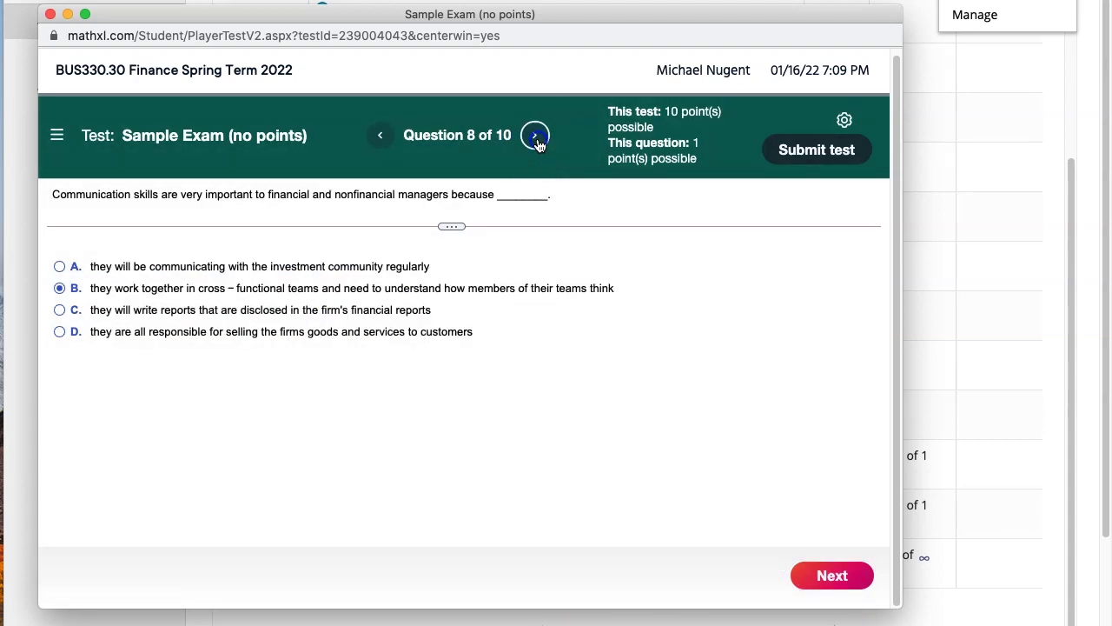
click(535, 136)
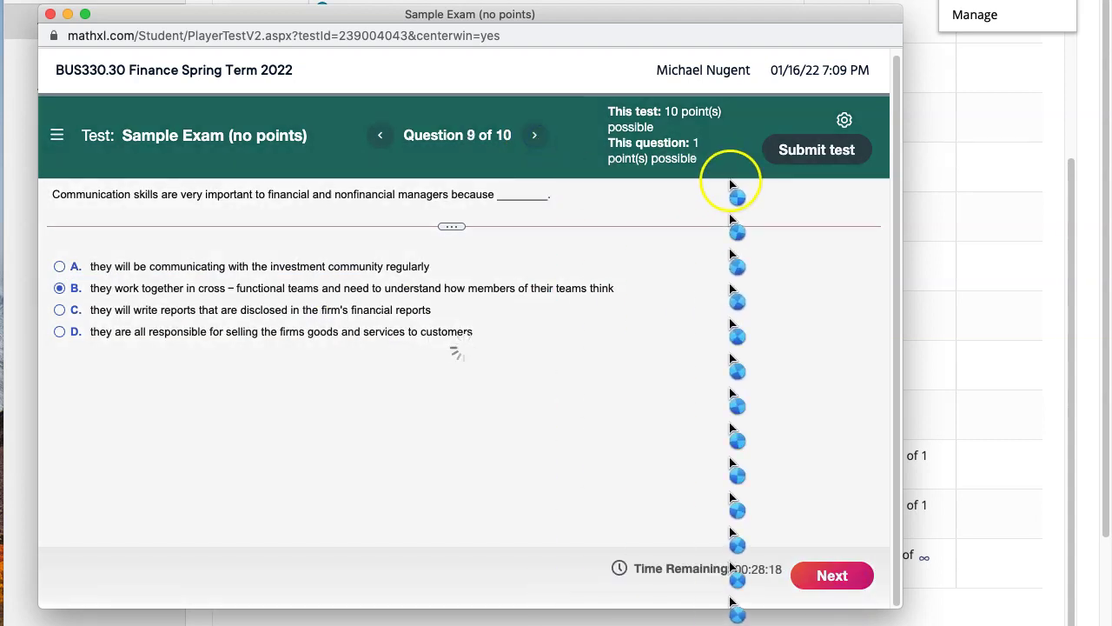
click(799, 156)
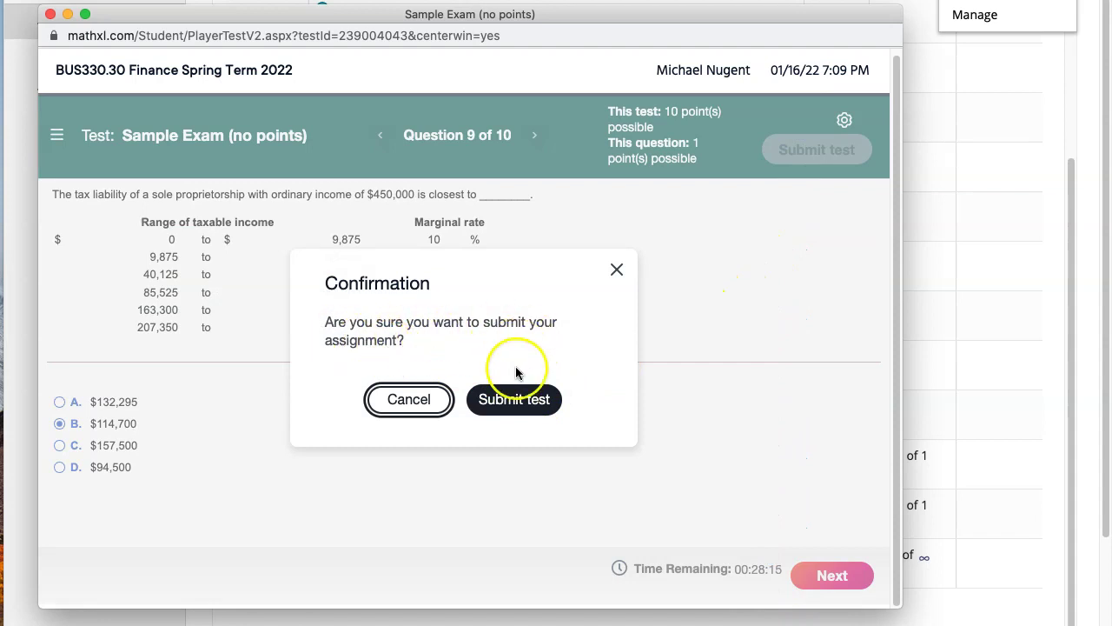
click(513, 400)
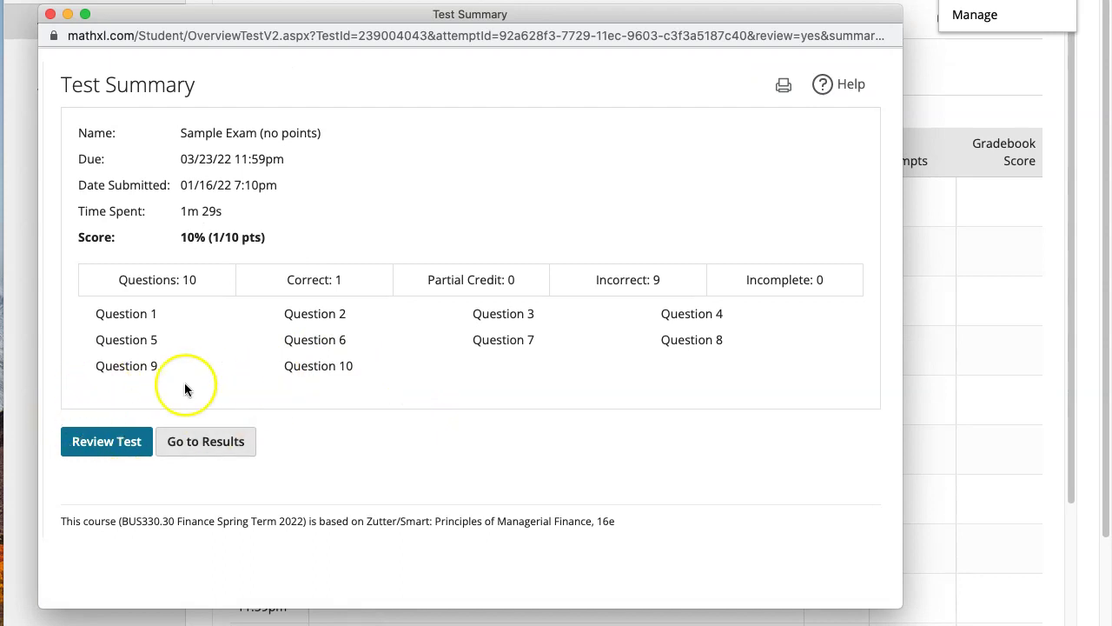
Review the submitted test, examining question 1's solutions and the answer details for its net profit, and close the review window.
click(119, 443)
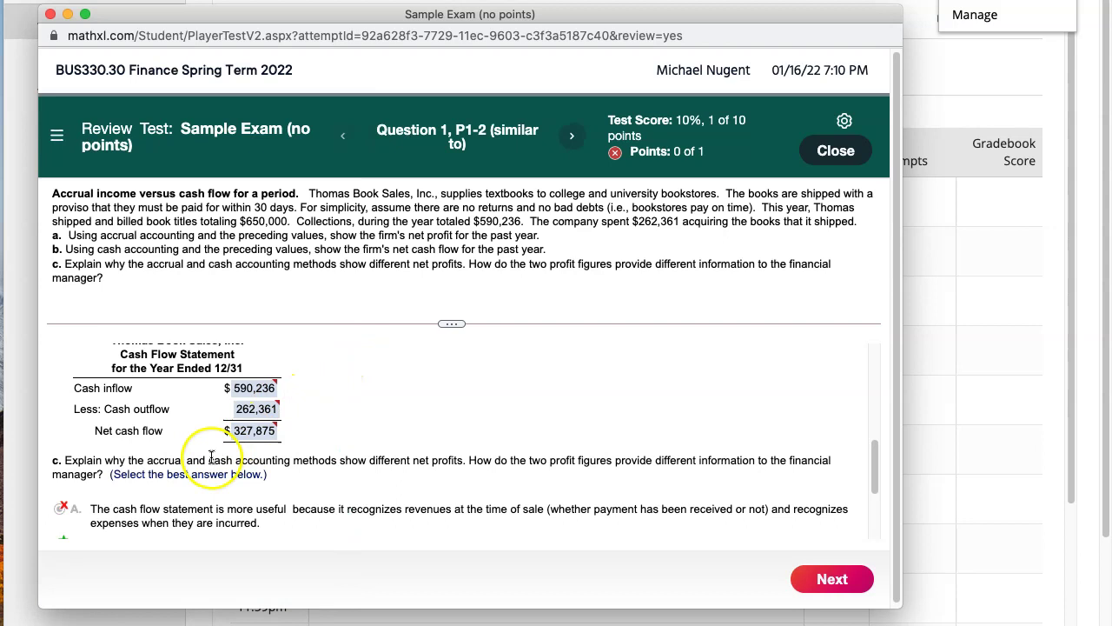
scroll(211, 458, down, 3)
scroll(252, 435, up, 10)
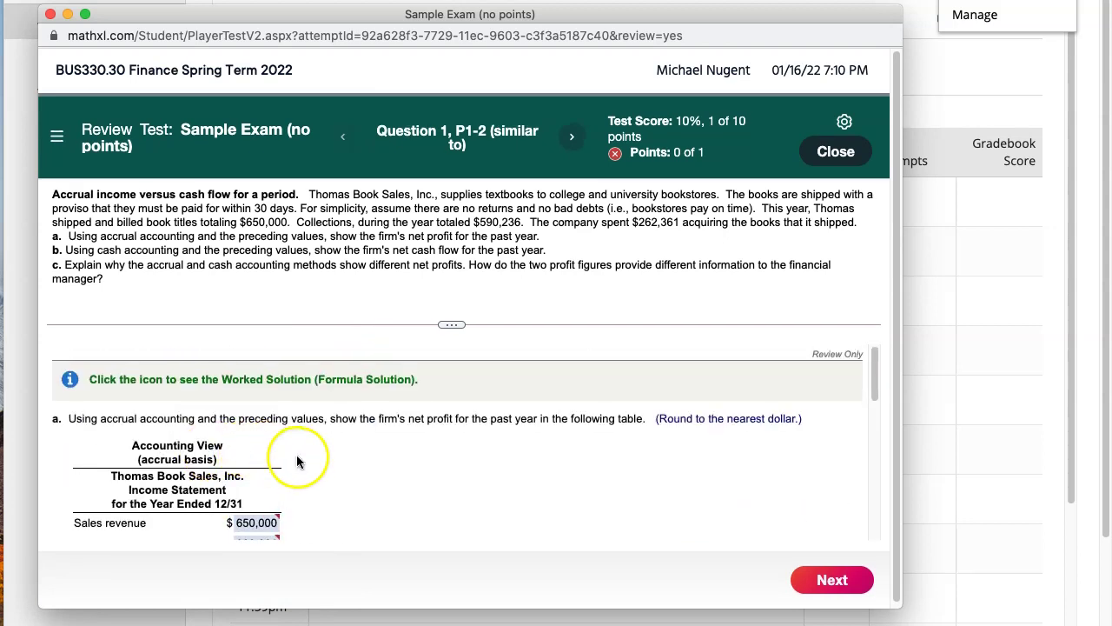
scroll(297, 462, down, 10)
scroll(281, 454, up, 8)
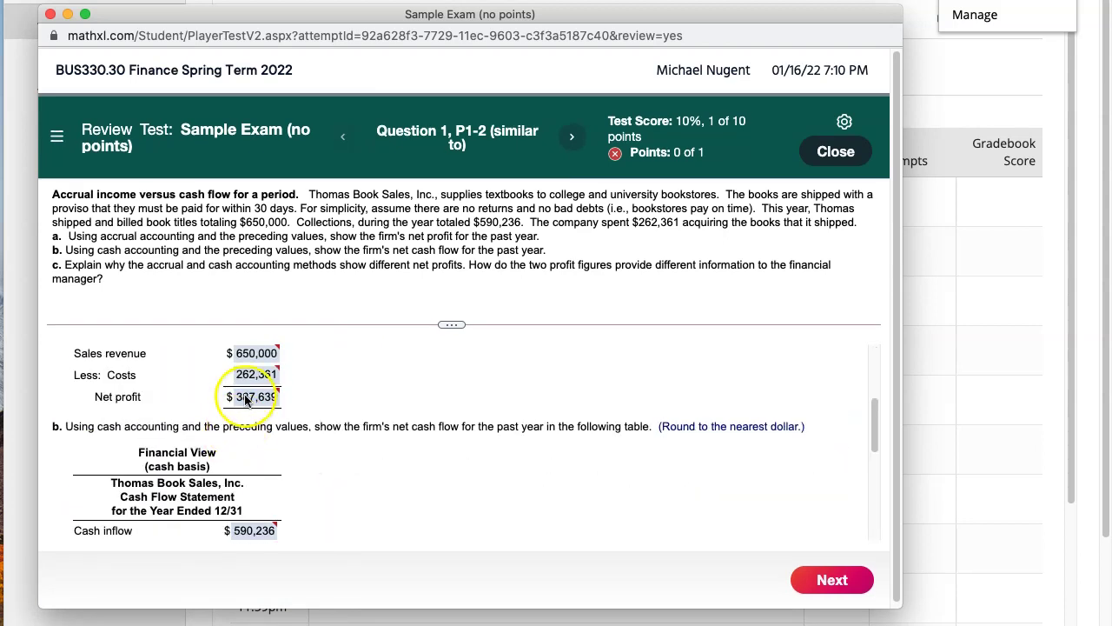
click(246, 399)
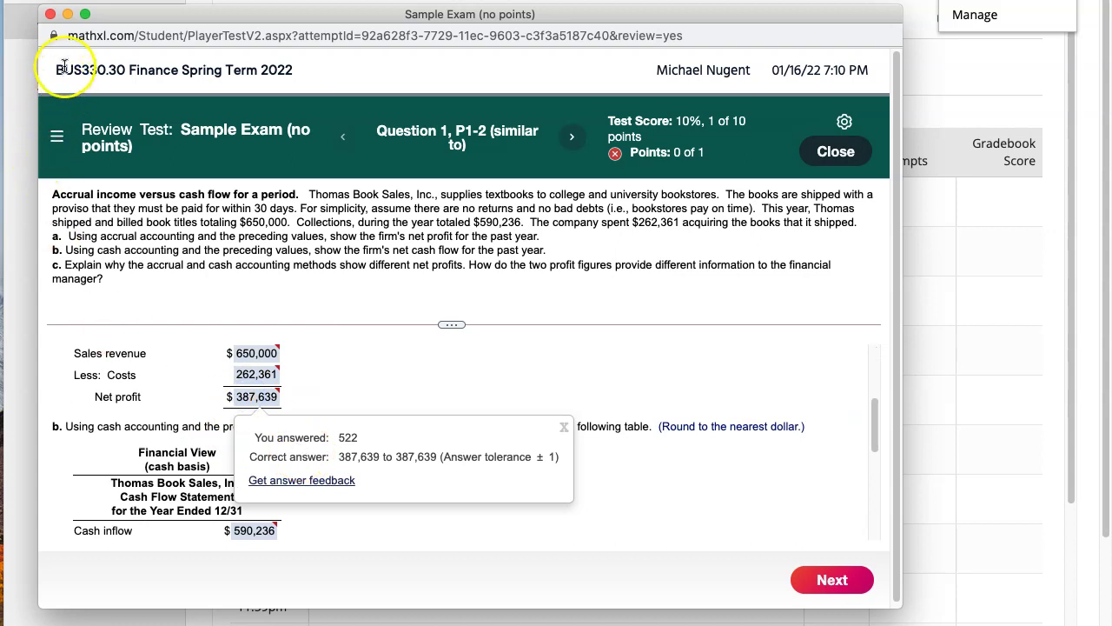
click(50, 17)
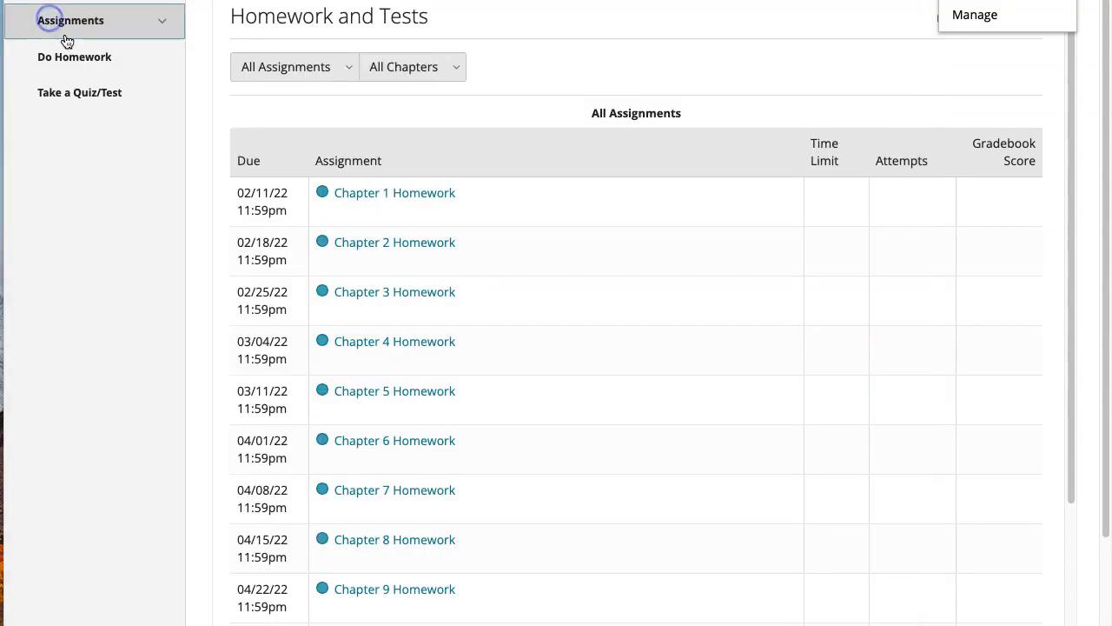
Look over the assignment list with its due dates and open question 1 of the Chapter 2 Homework.
scroll(330, 408, down, 5)
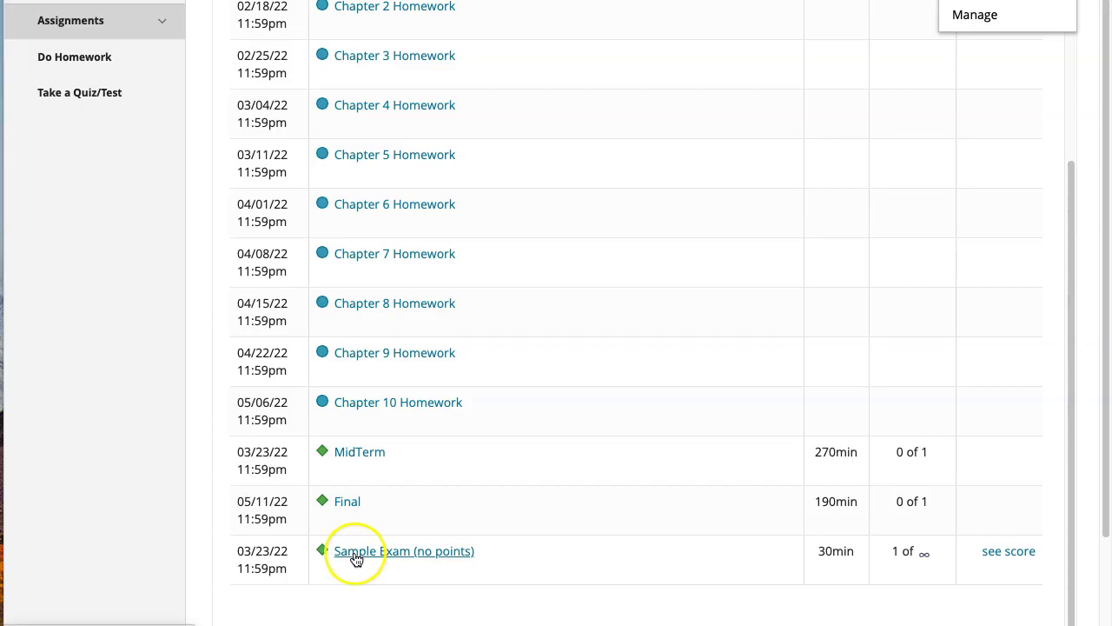
scroll(351, 554, up, 3)
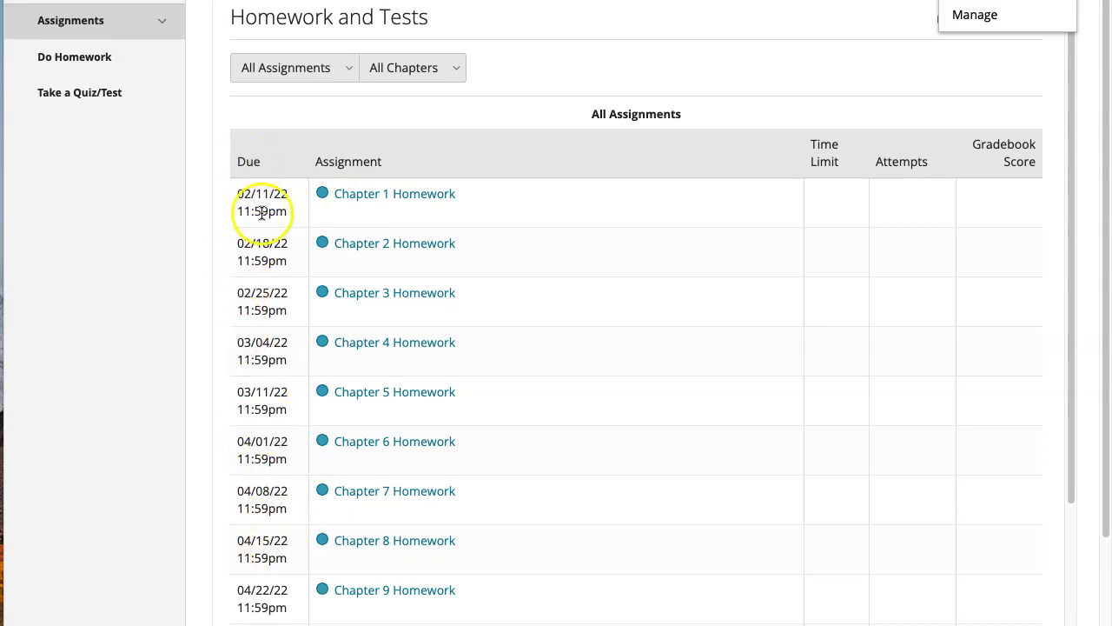
scroll(275, 347, down, 5)
scroll(278, 365, up, 5)
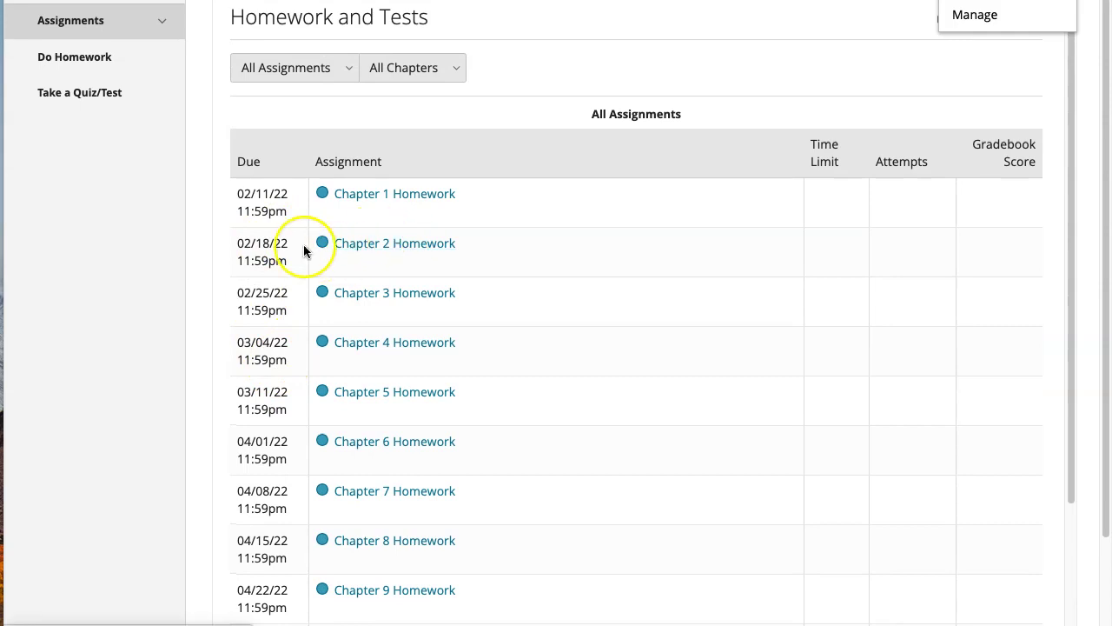
click(382, 251)
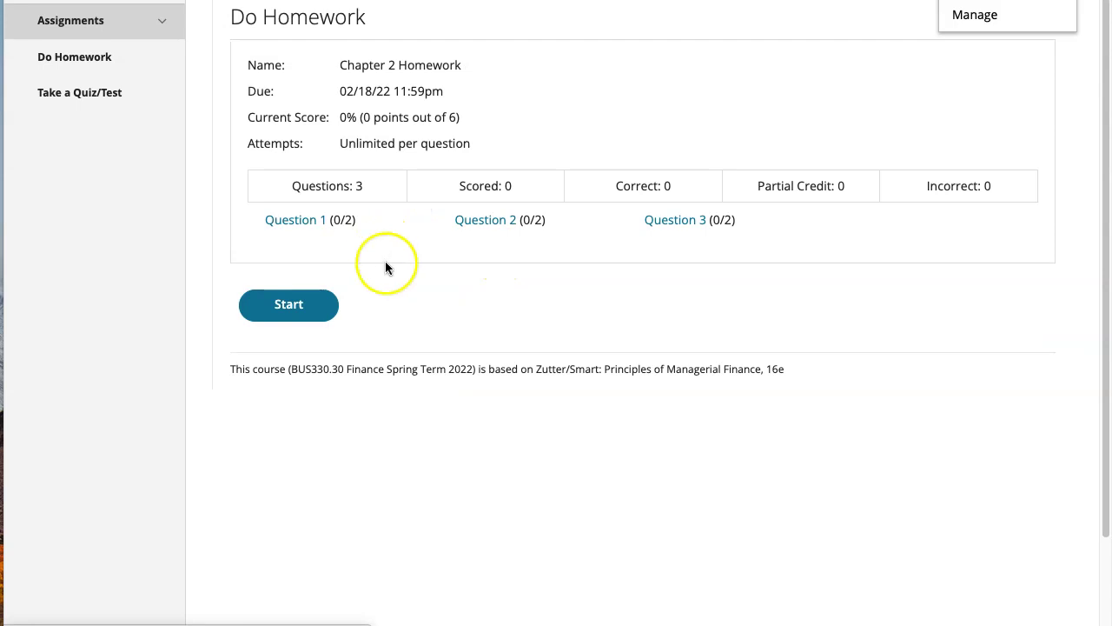
click(292, 223)
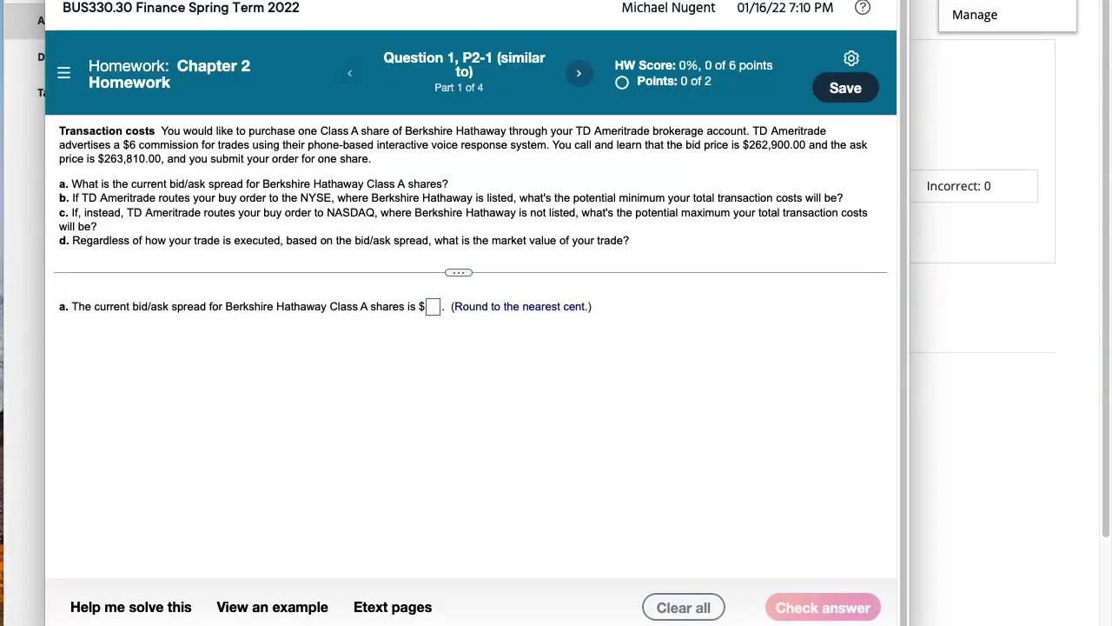
click(785, 14)
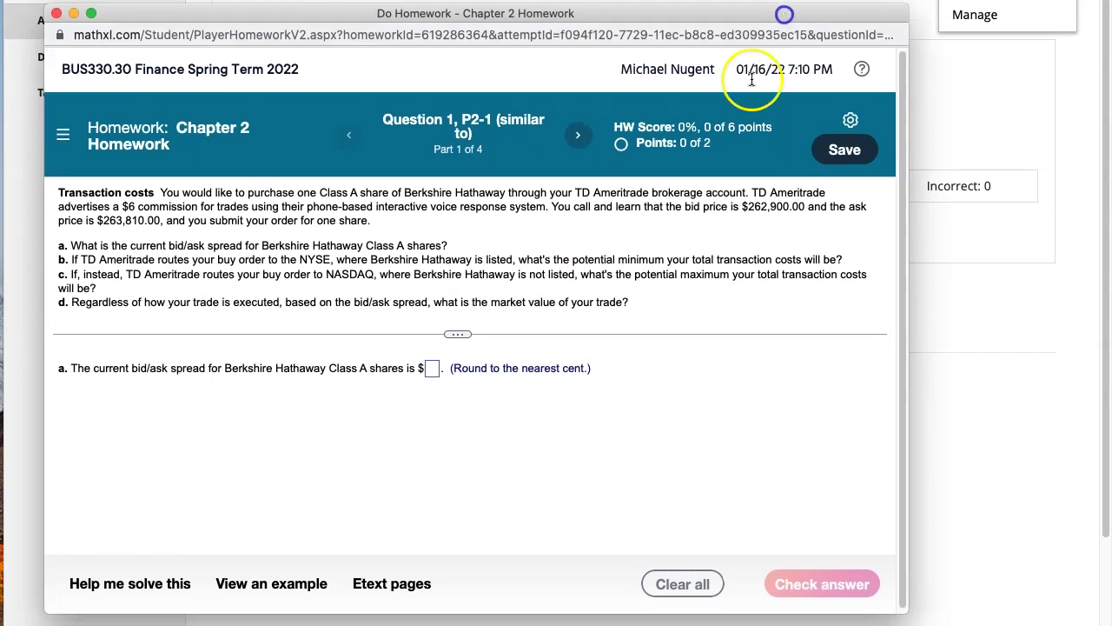
Try 255252 as the bid/ask spread in part a, check the answer and dismiss the feedback.
click(432, 369)
click(434, 369)
text(255252)
click(787, 584)
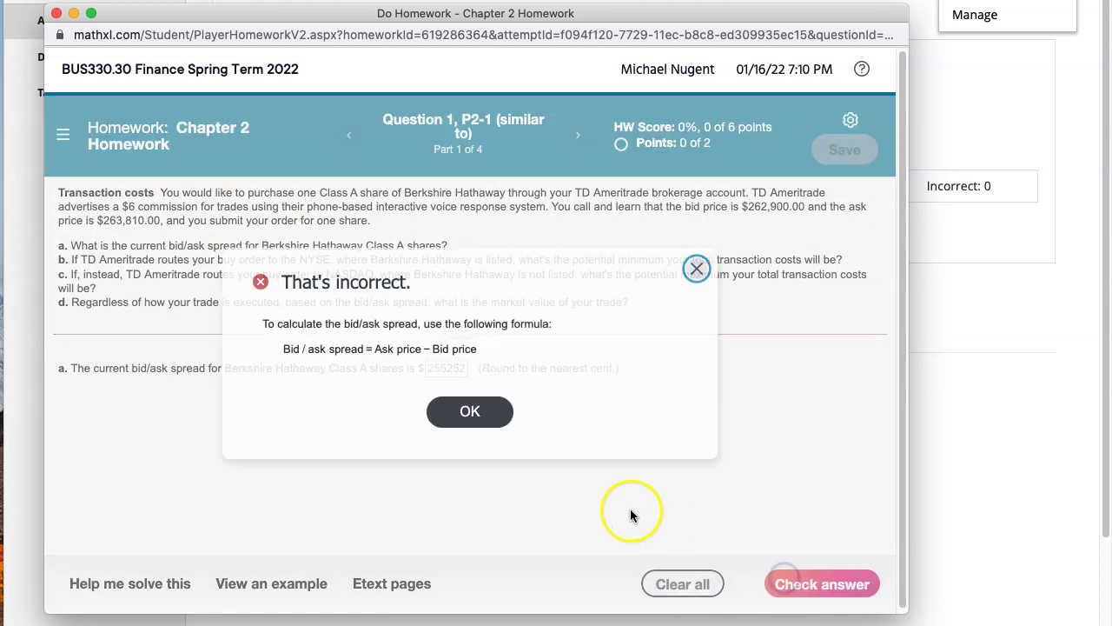
click(437, 413)
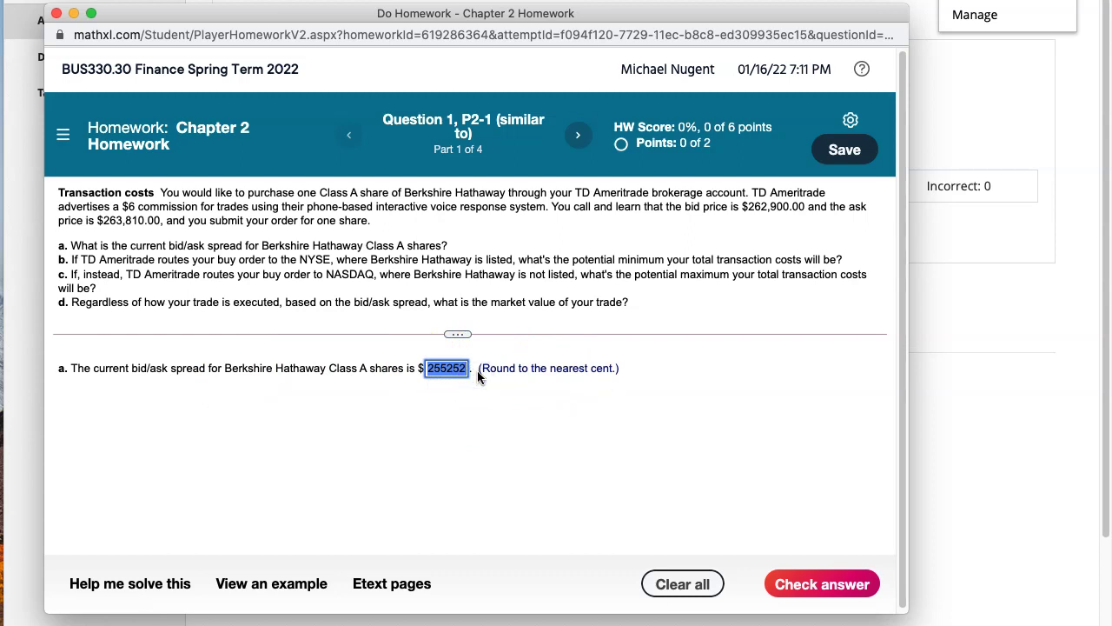
Change the bid/ask spread in part a to 910, check the answer and continue to part b.
text(910)
click(440, 430)
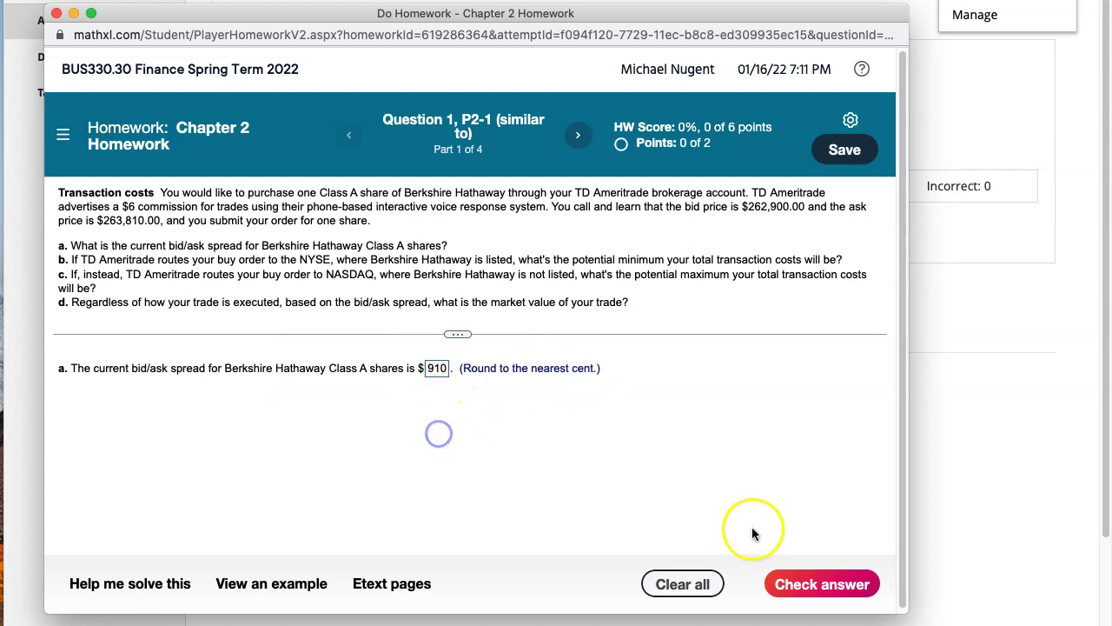
click(790, 584)
click(470, 391)
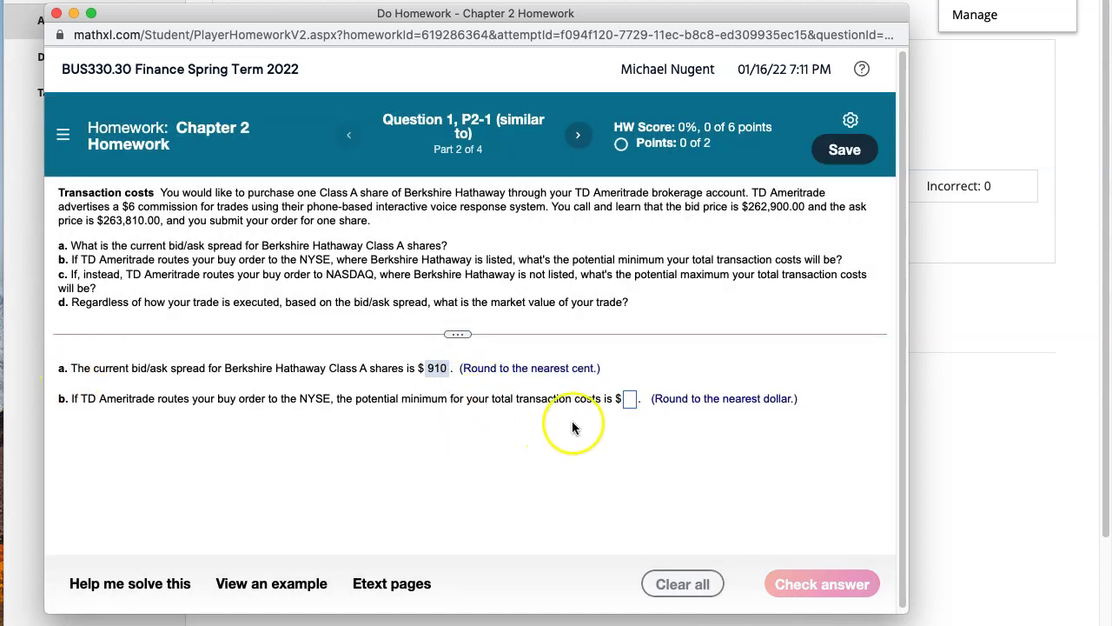
Enter 522 as the minimum transaction costs in part b and check it repeatedly through the final check, continuing to part c.
click(627, 399)
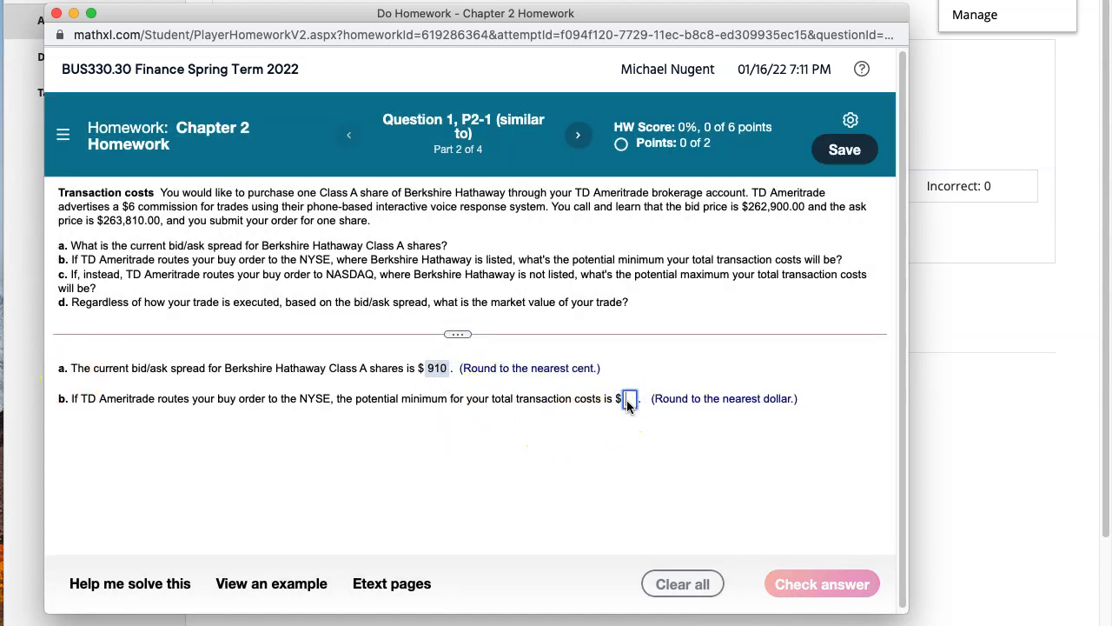
text(522)
click(822, 584)
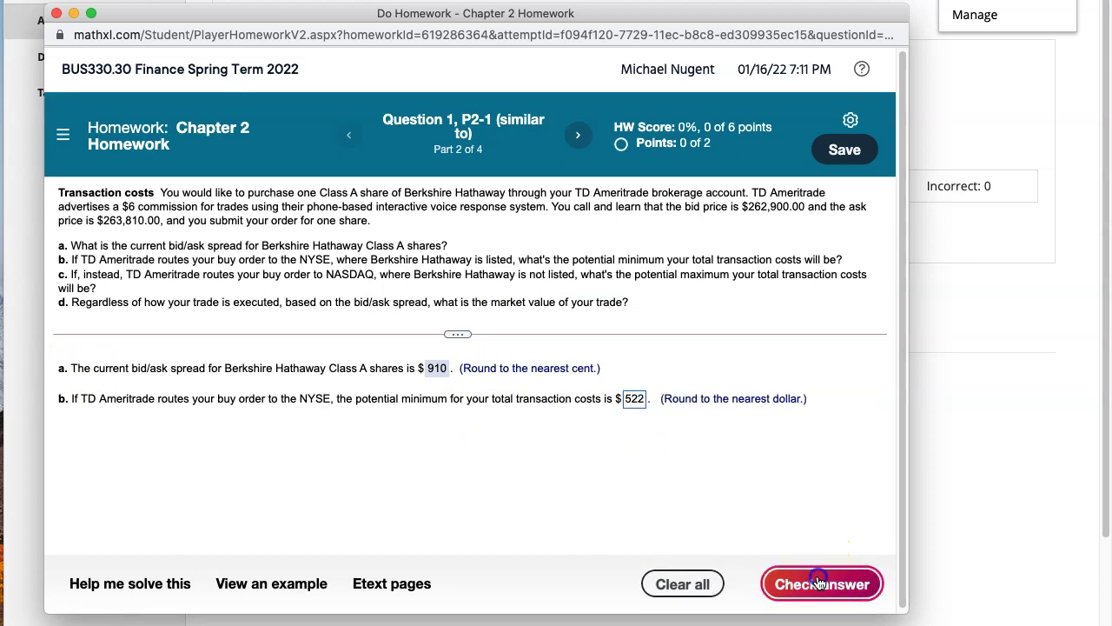
click(469, 435)
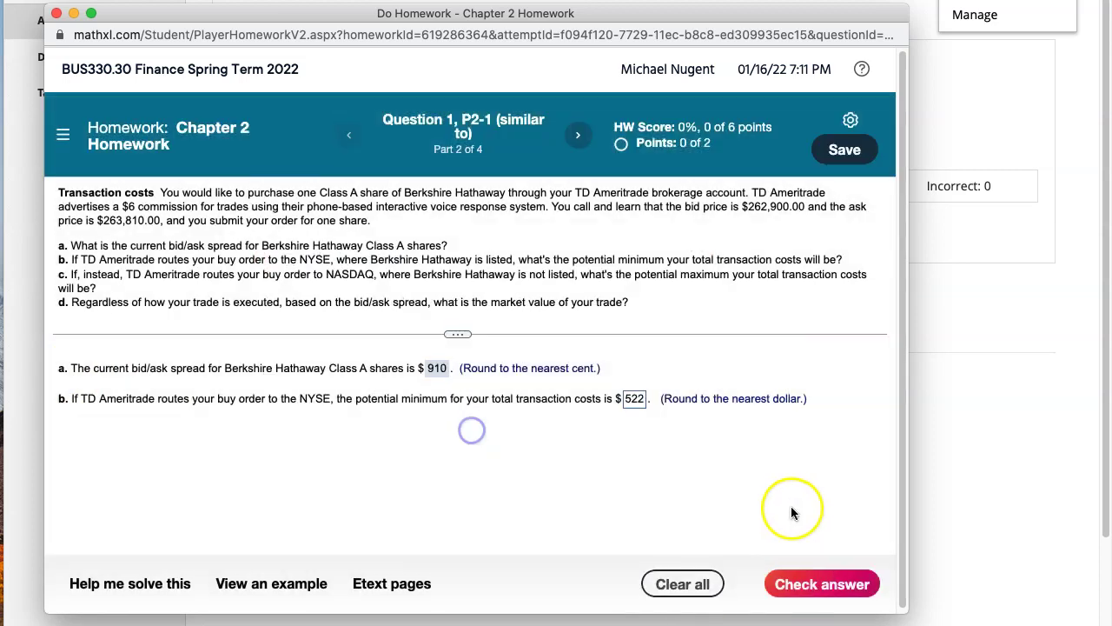
click(789, 584)
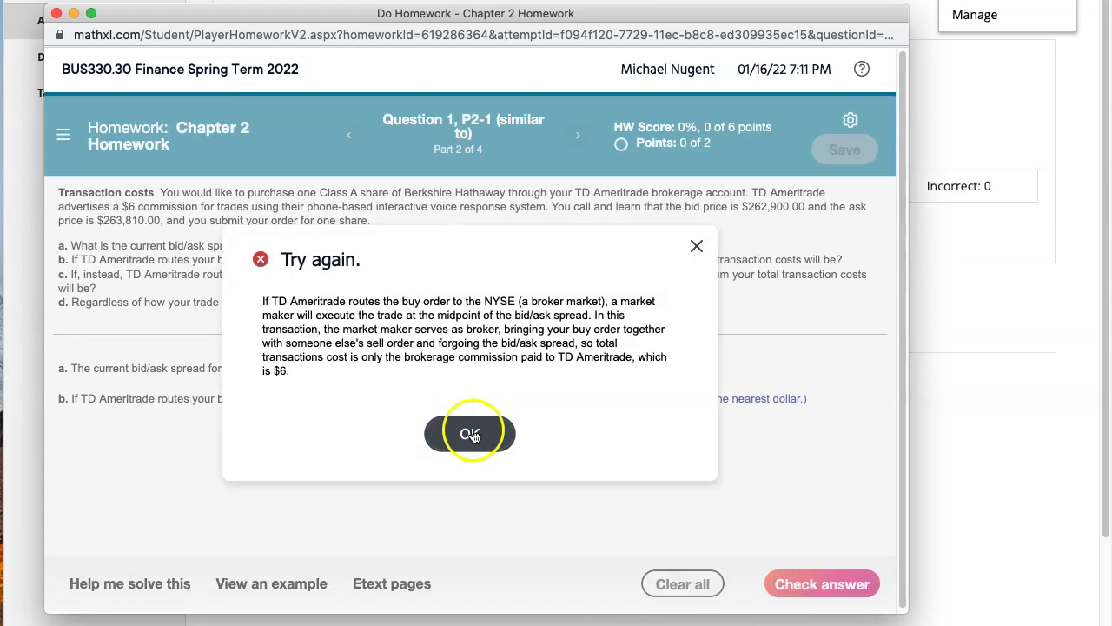
click(469, 433)
click(830, 582)
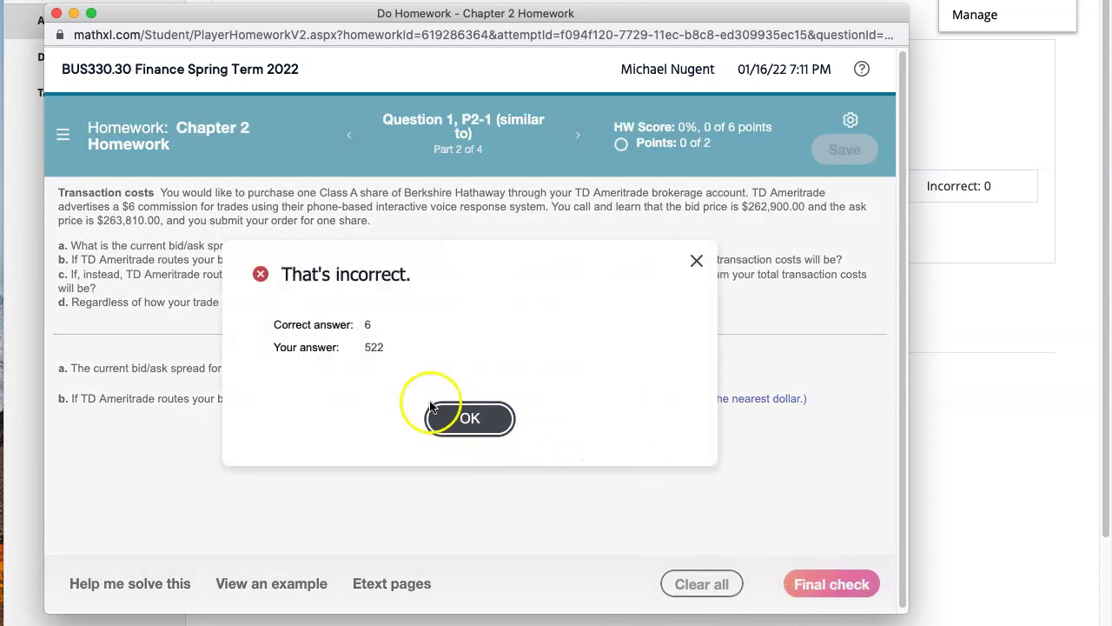
click(469, 418)
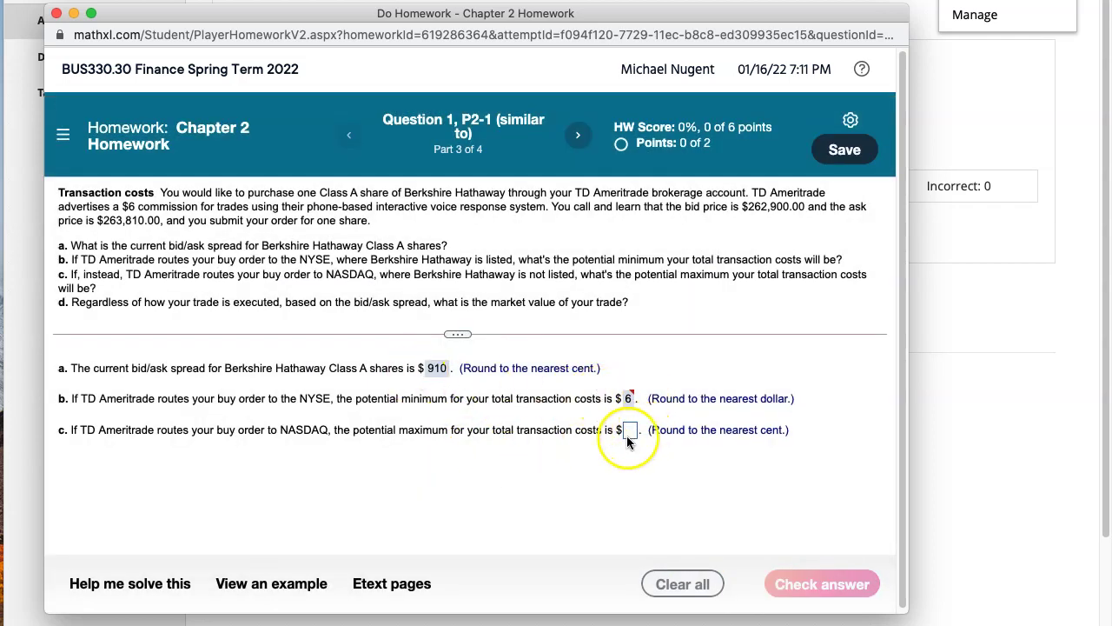
Enter 2555 as the maximum transaction costs in part c and check it repeatedly through the final check, continuing to part d.
text(2555)
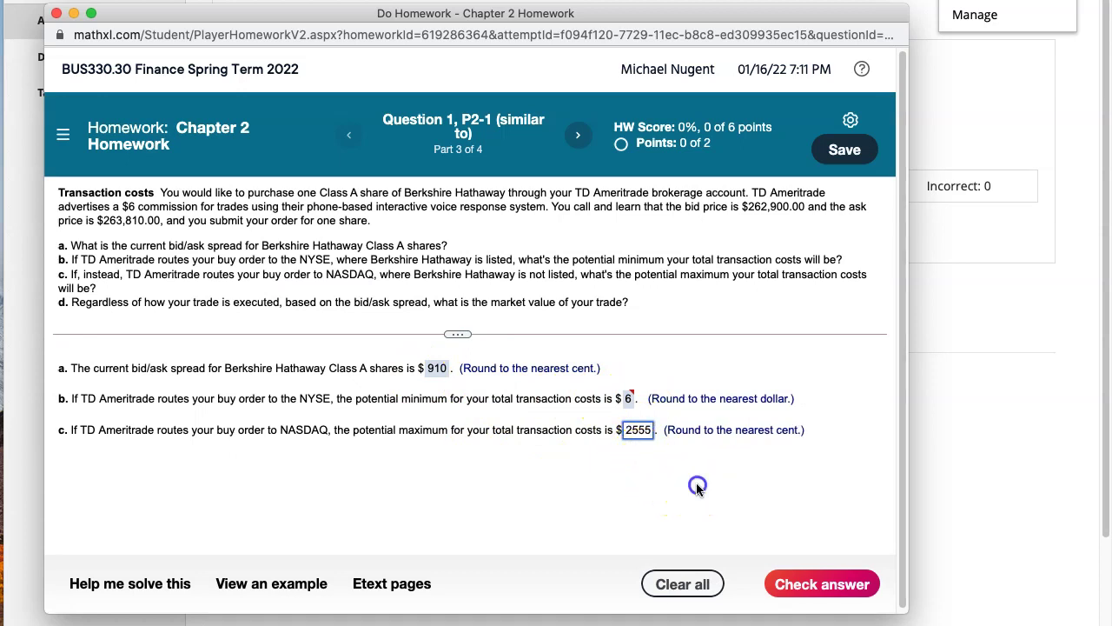
click(825, 588)
click(466, 432)
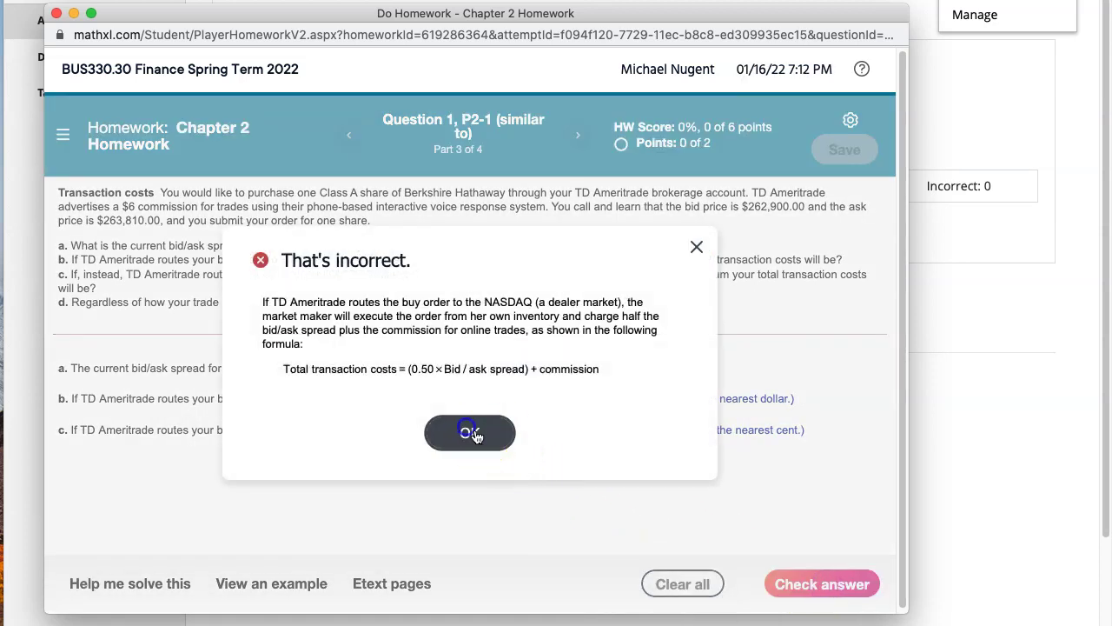
click(813, 591)
click(480, 434)
click(822, 587)
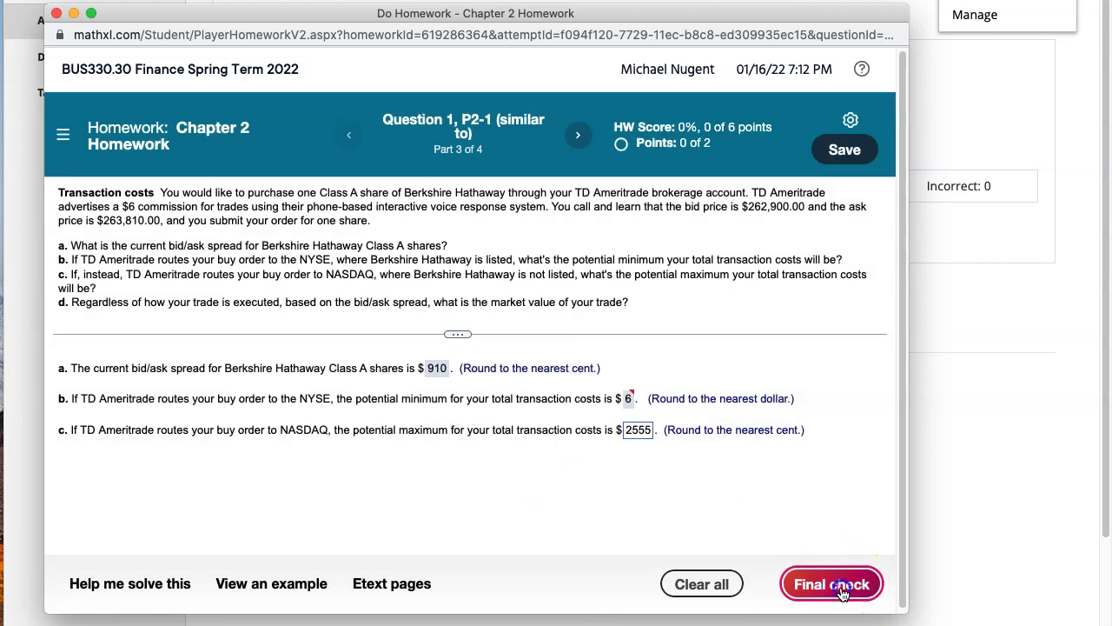
click(469, 418)
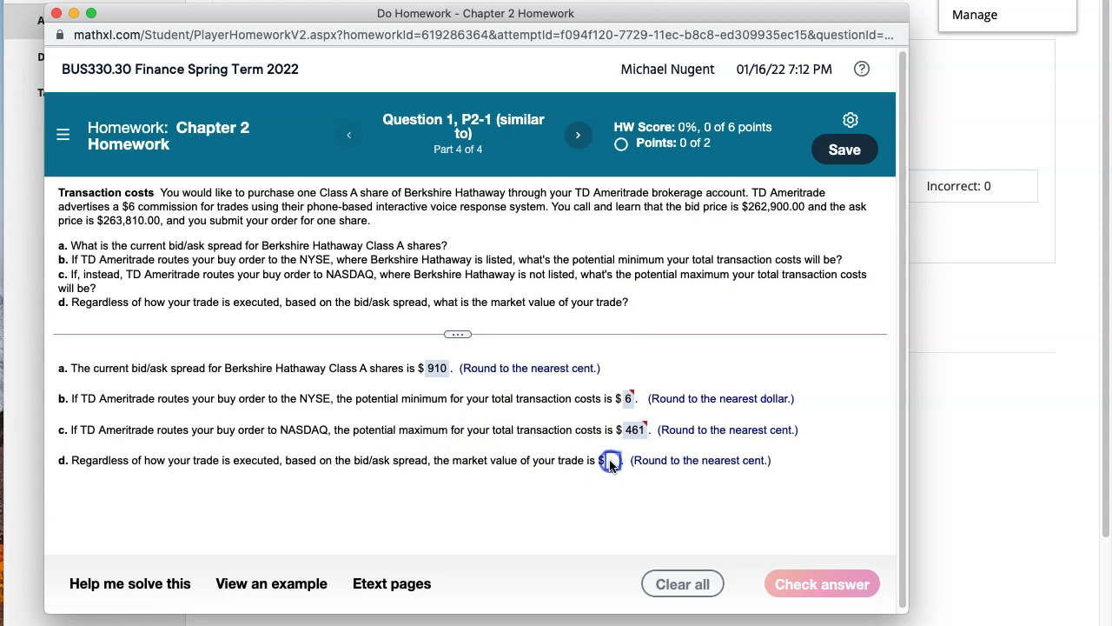
Enter 4522 as the market value of the trade in part d, check the answer and dismiss the feedback.
text(4552)
click(821, 584)
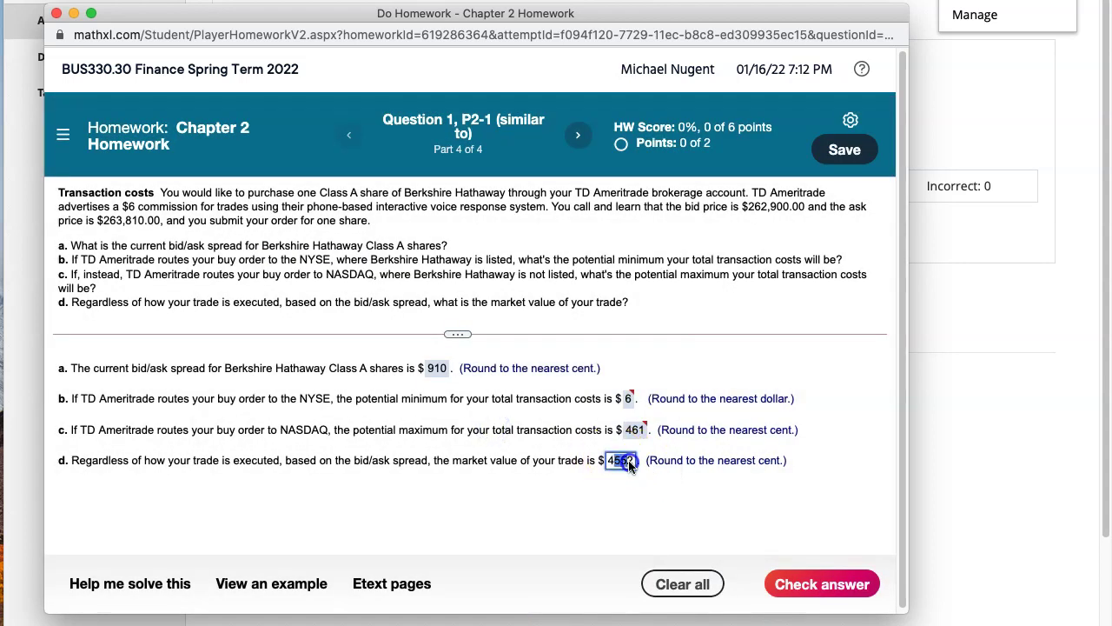
text(522)
click(808, 584)
click(467, 437)
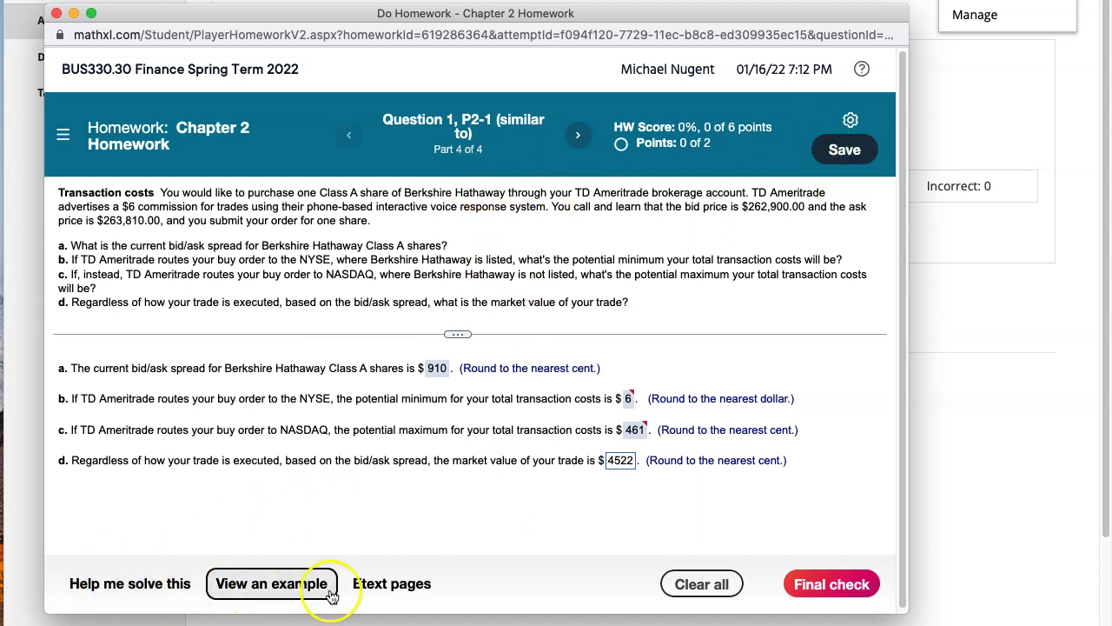
View the worked example for Question 1, continue through its solutions for parts a to c, enlarge the solution area and close it.
click(278, 588)
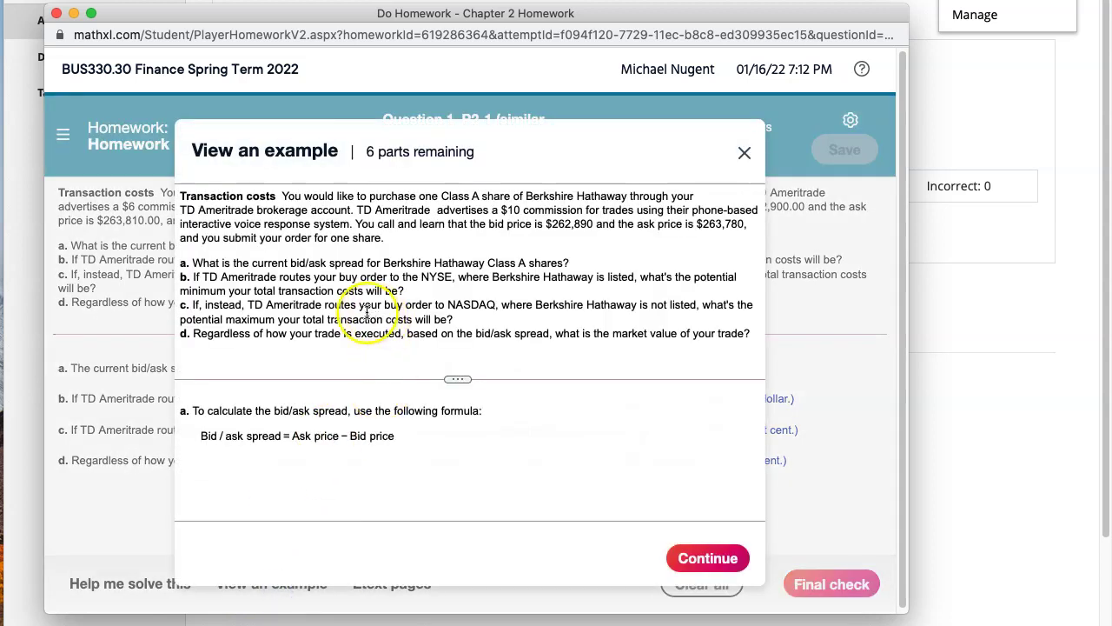
click(695, 554)
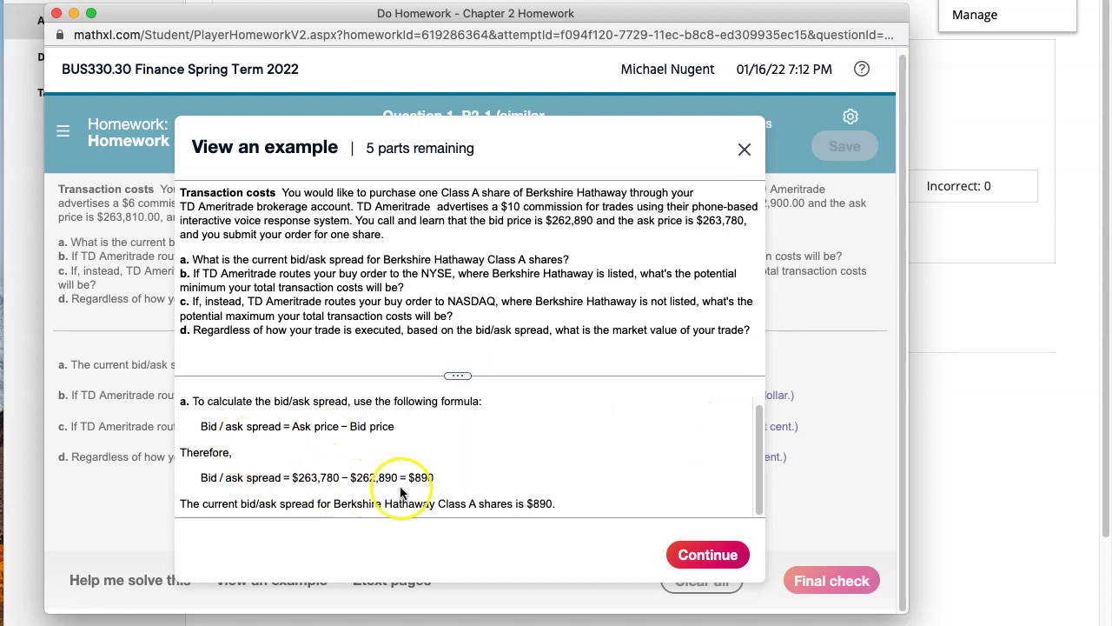
click(708, 556)
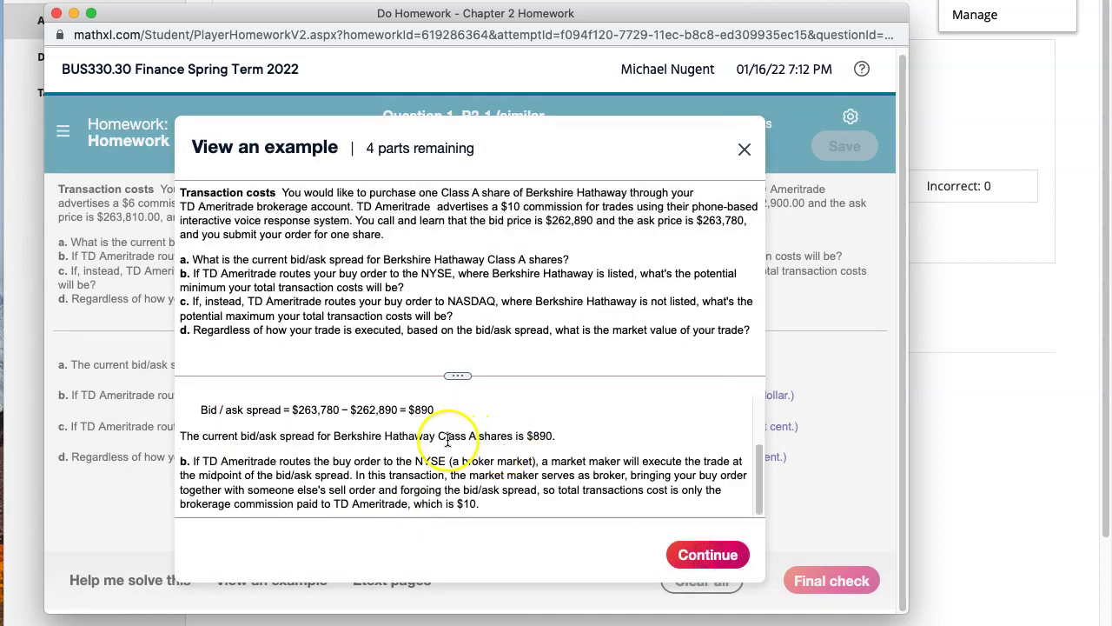
click(676, 554)
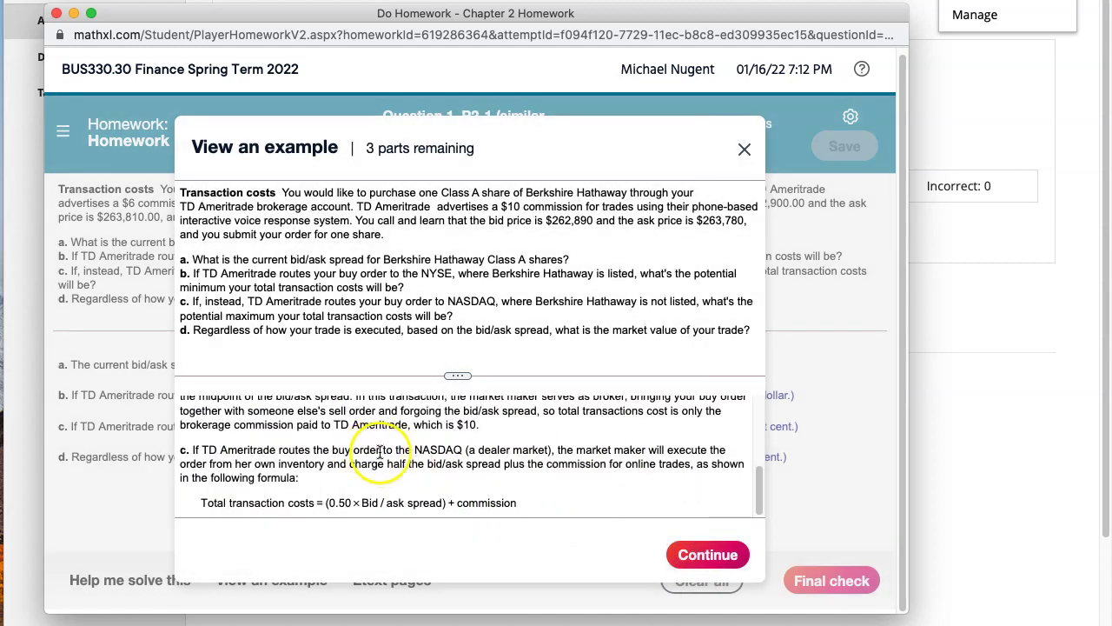
click(699, 554)
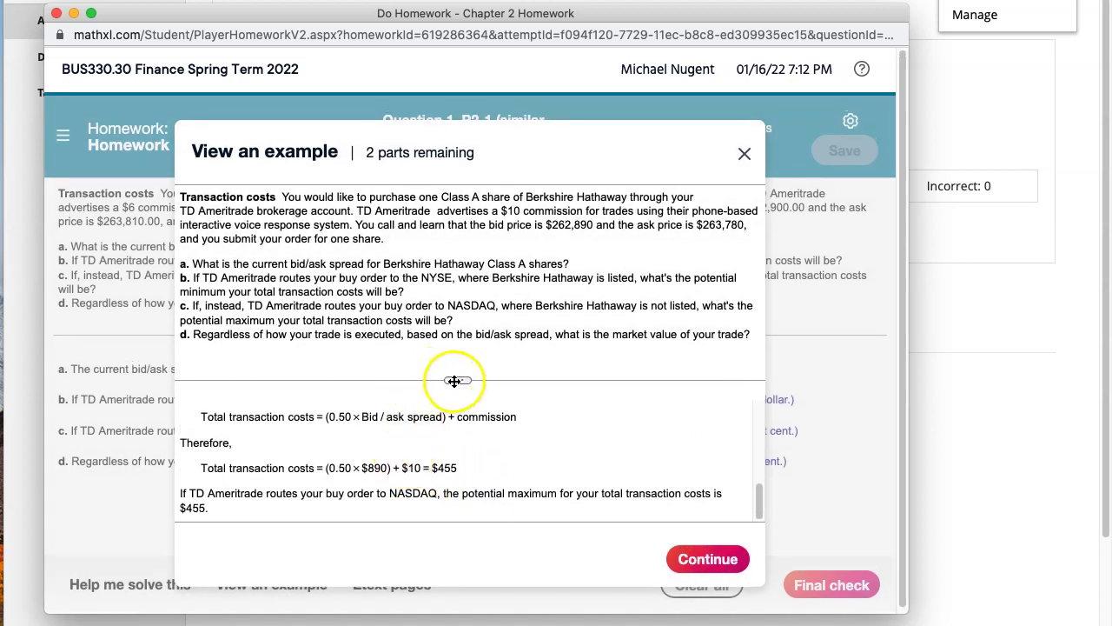
drag(454, 381, 455, 326)
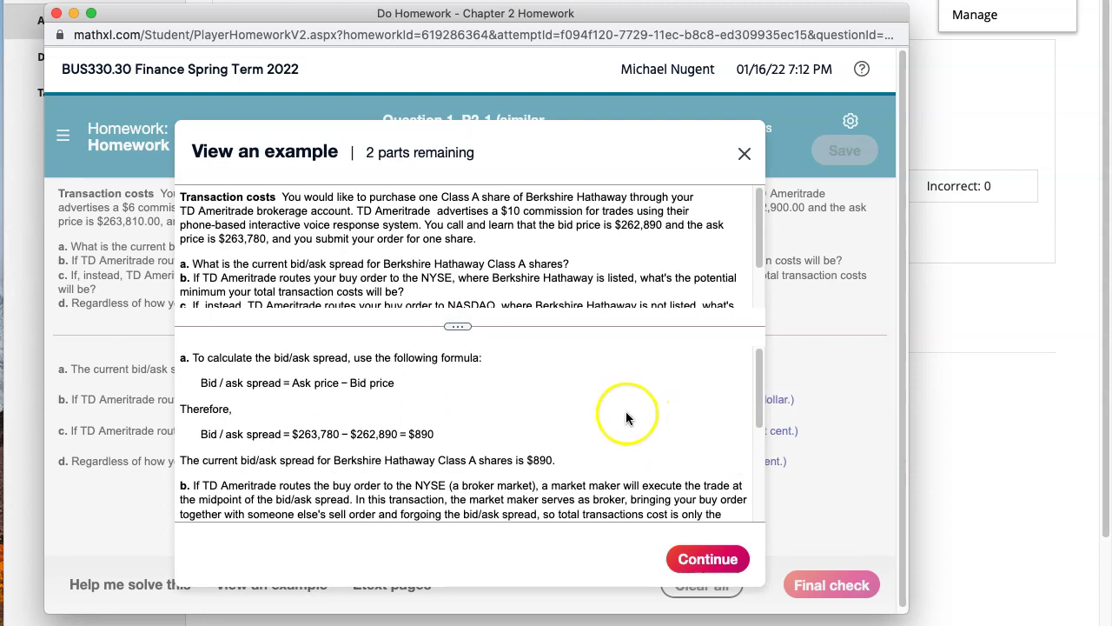
scroll(628, 418, down, 5)
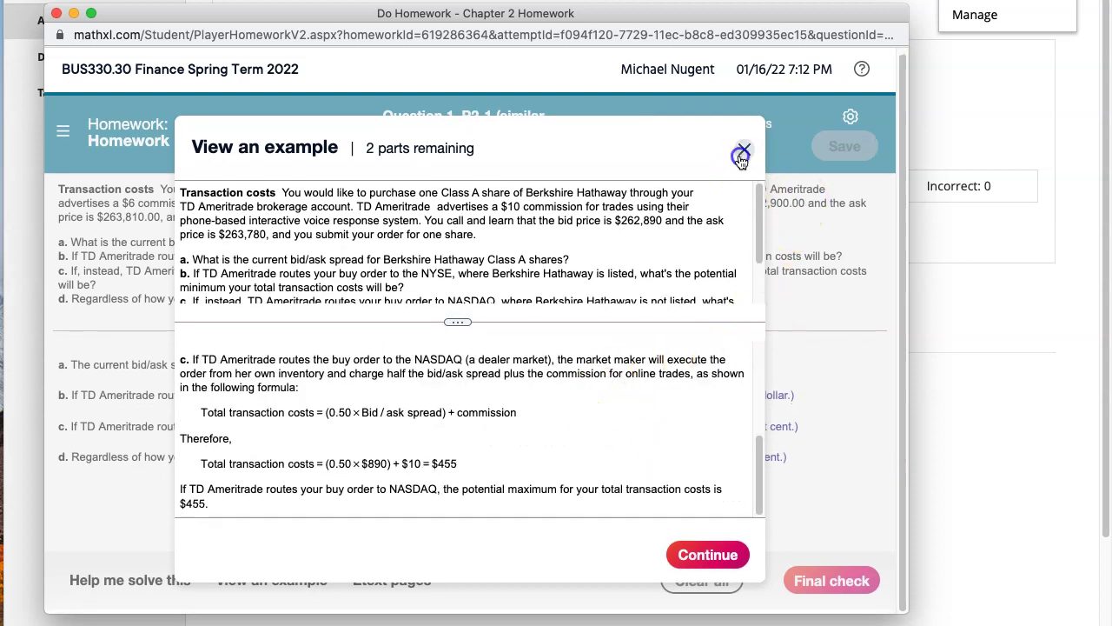
click(742, 153)
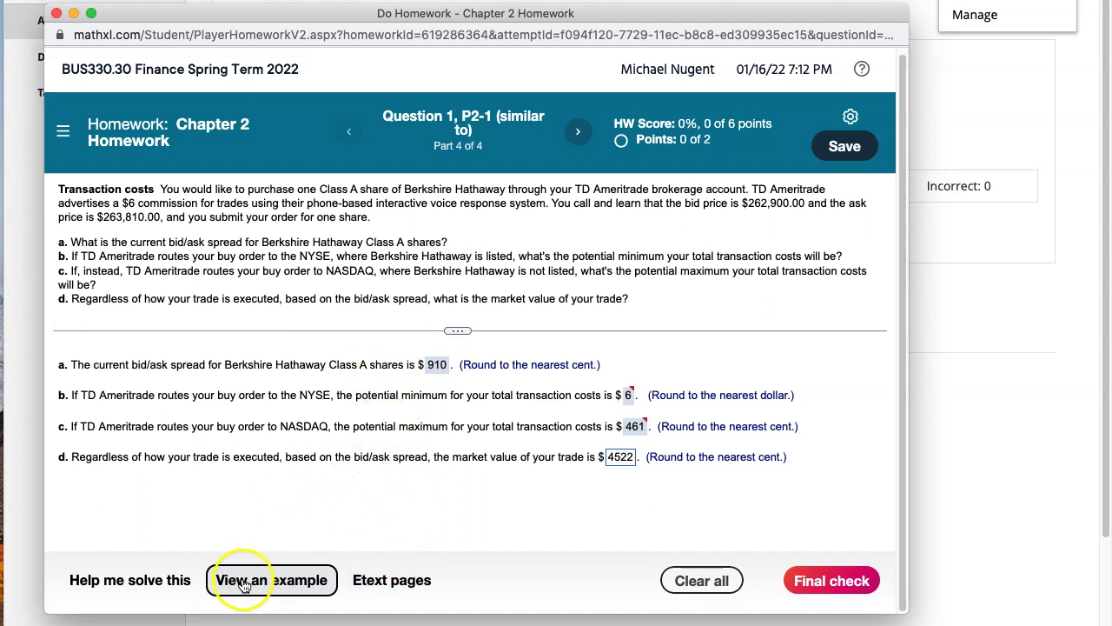
Reopen the worked example, step through its first few parts again and close it.
click(276, 583)
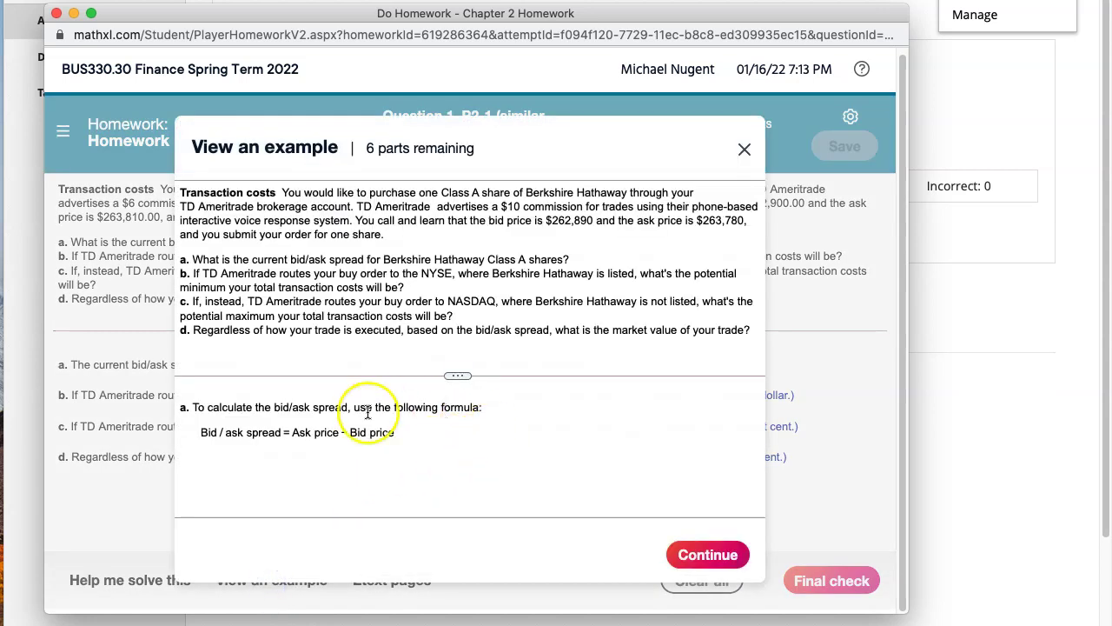
click(700, 556)
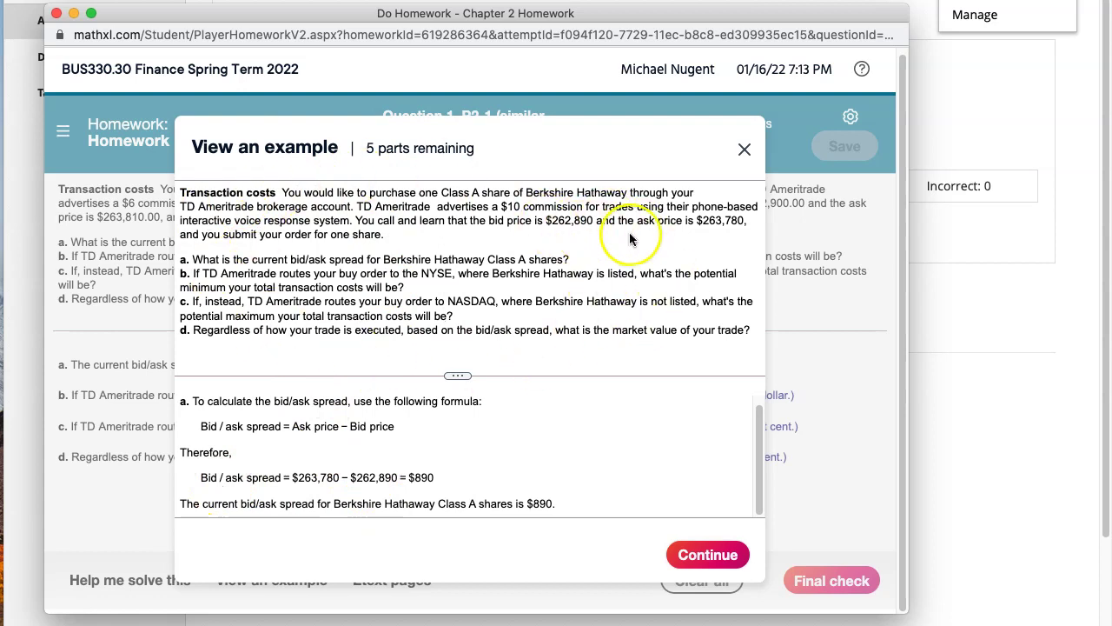
click(700, 556)
click(689, 554)
click(745, 148)
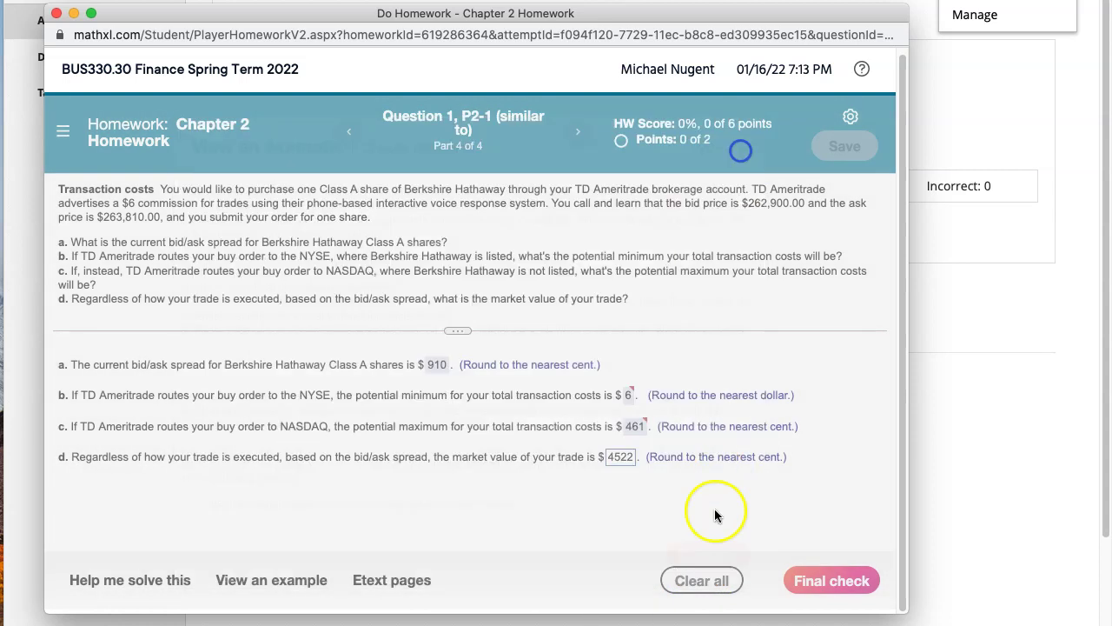
Run the final check on part d, continue to Question 2 and leave the homework window.
click(813, 581)
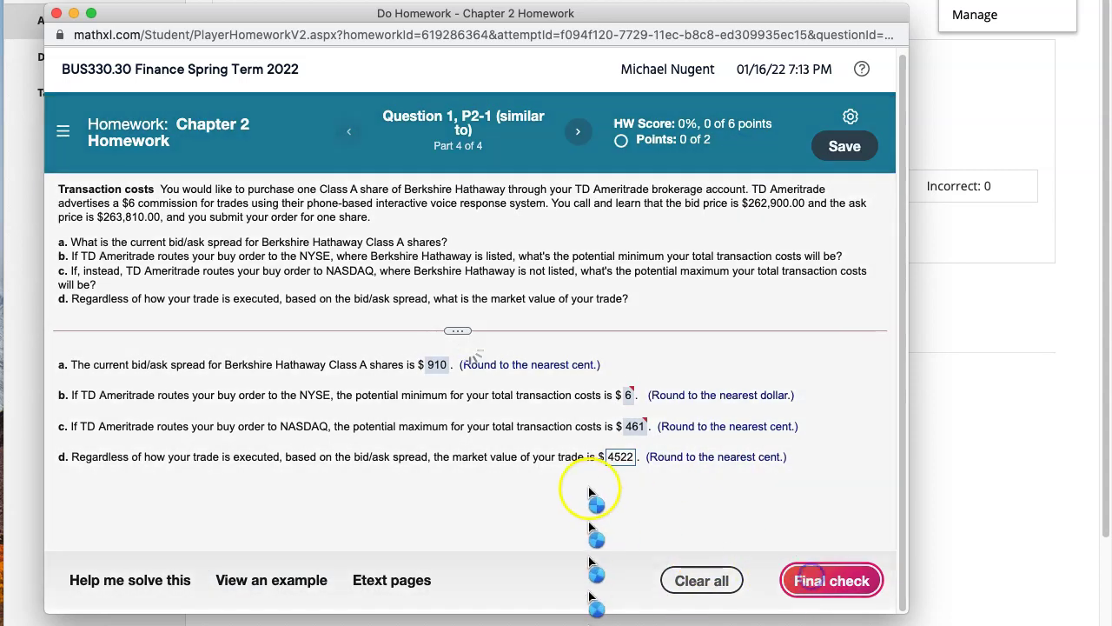
click(522, 417)
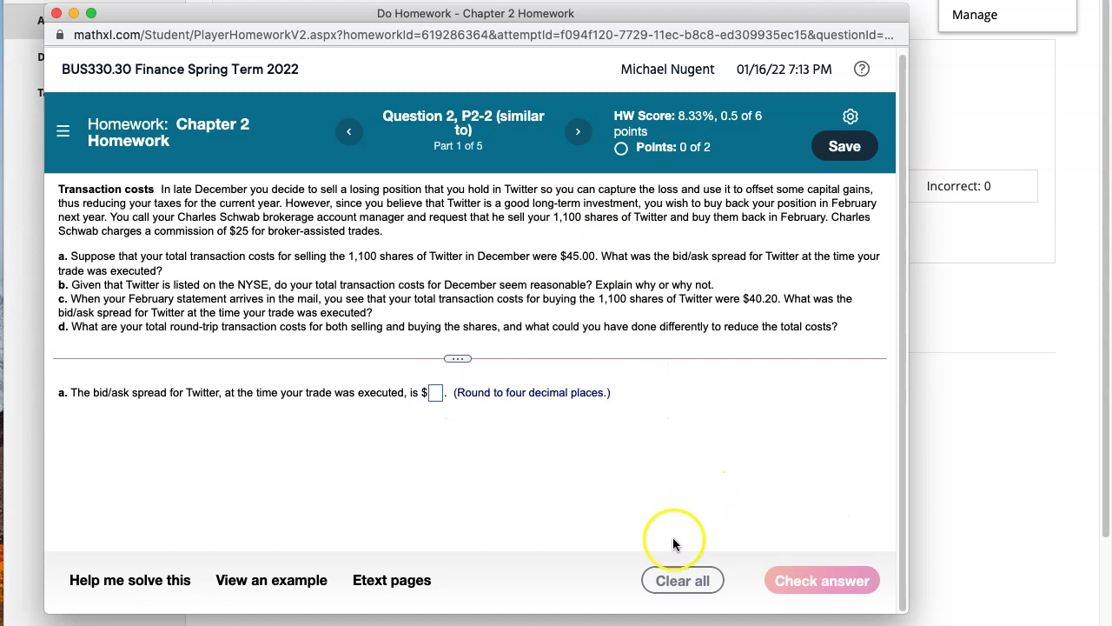
click(55, 15)
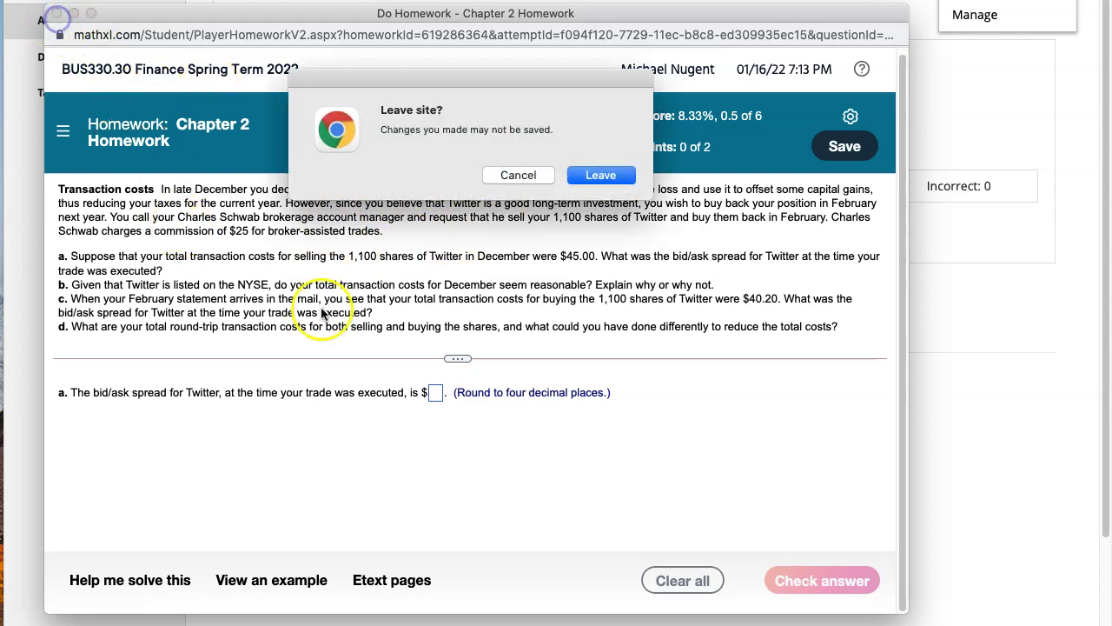
click(599, 176)
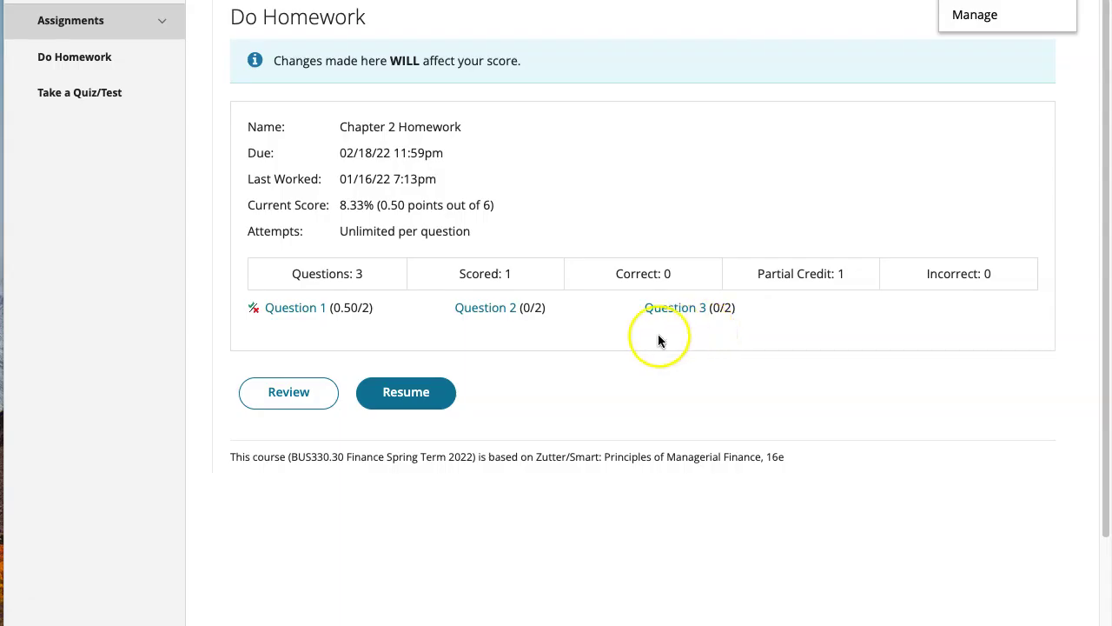
Open Question 2, enter 2555 as the bid/ask spread in part a and check it repeatedly through the final check.
click(482, 309)
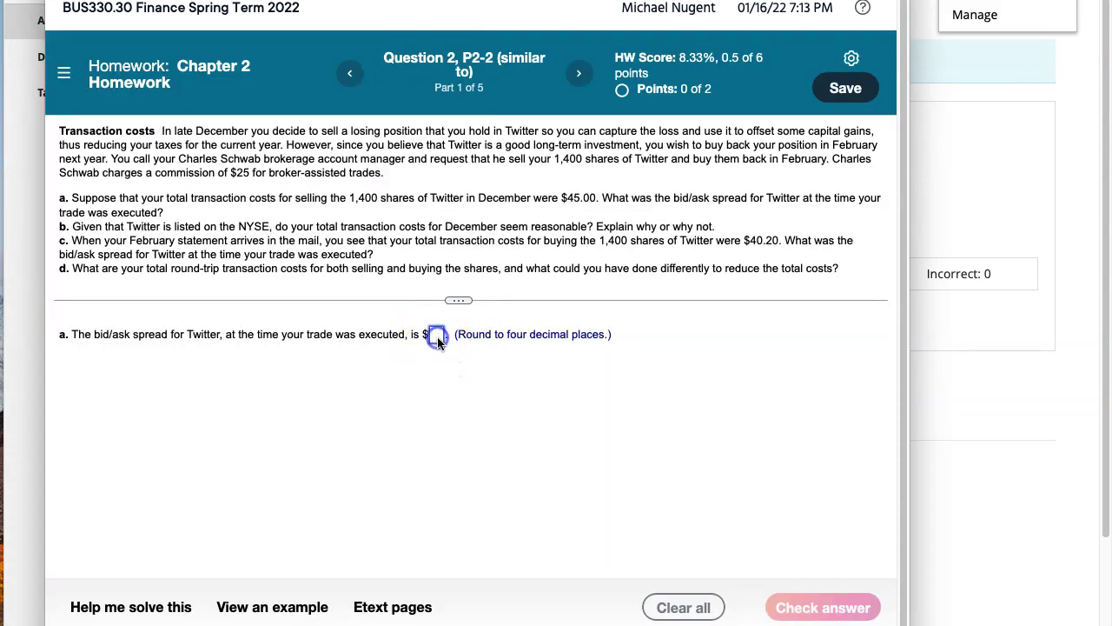
text(2555)
click(795, 608)
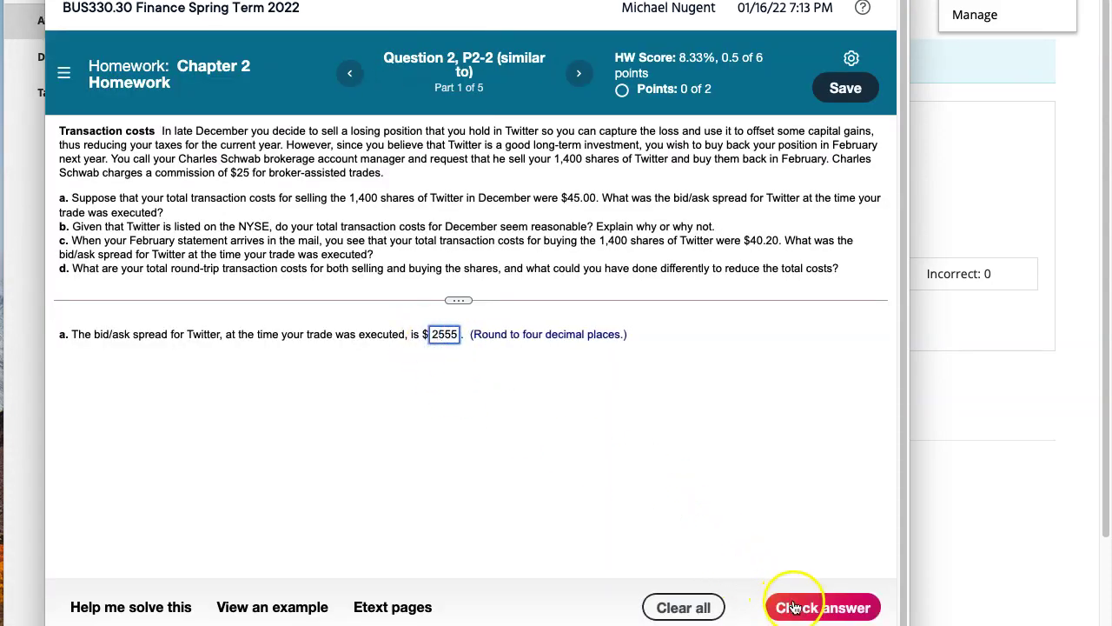
click(472, 392)
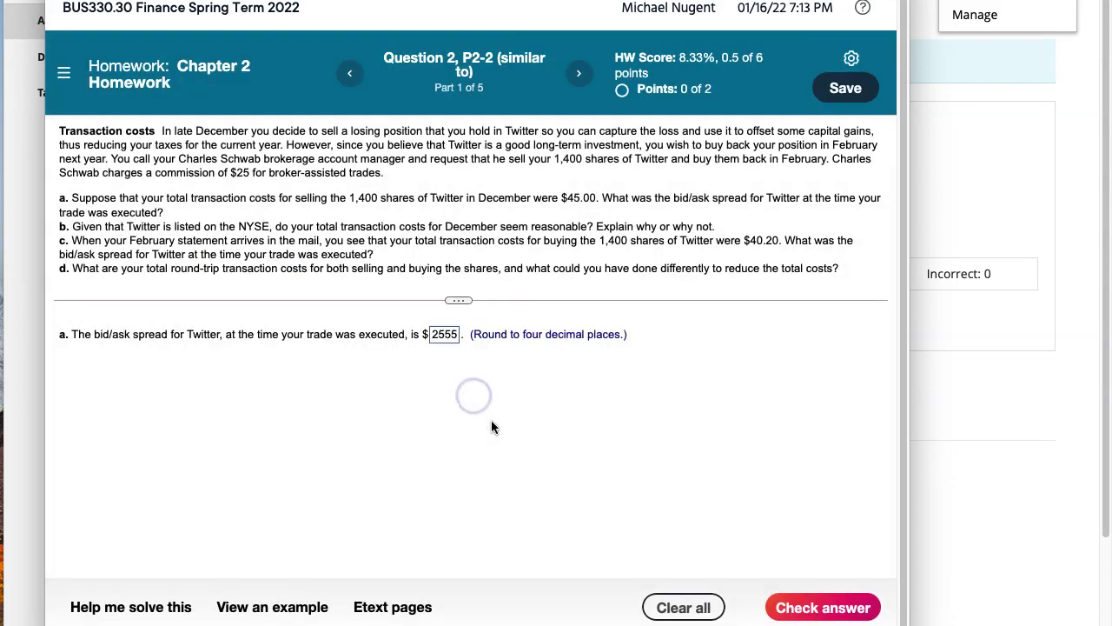
click(855, 612)
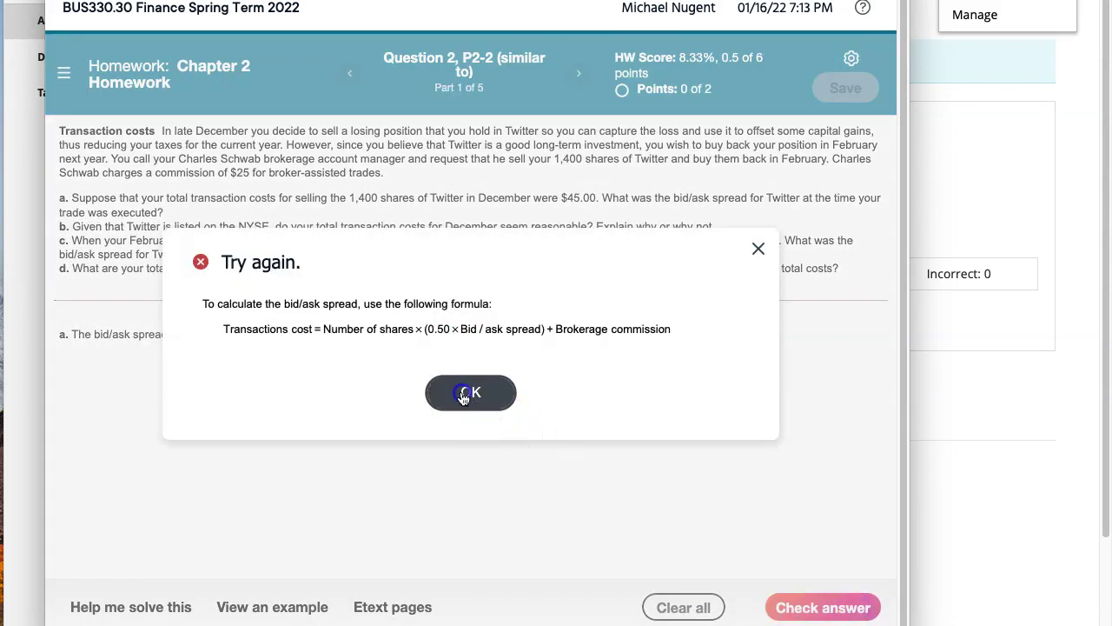
click(469, 390)
click(798, 604)
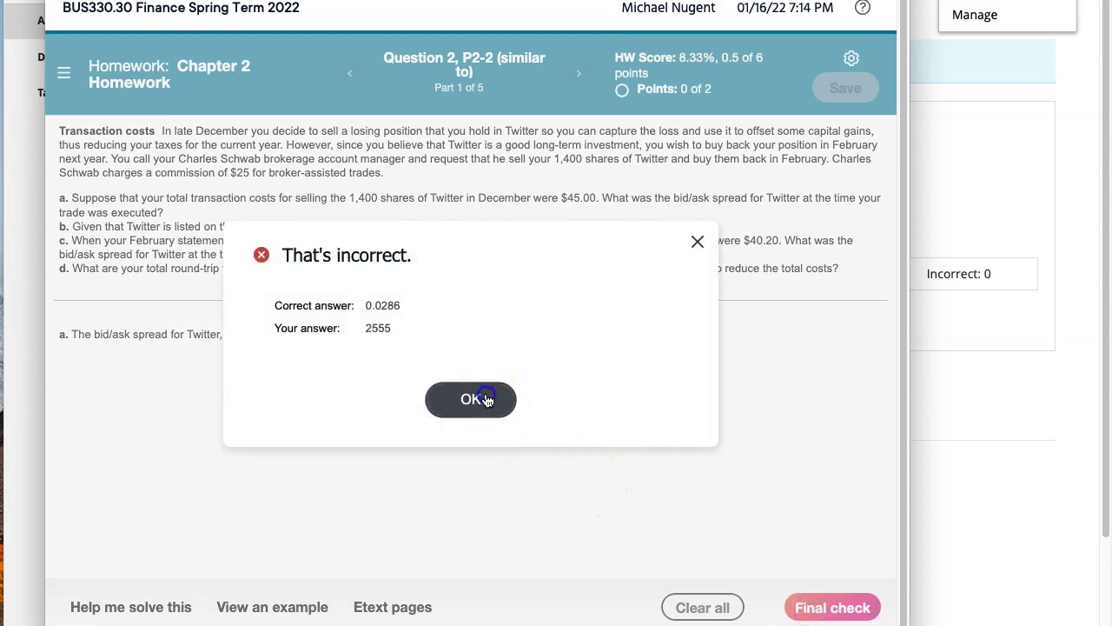
click(476, 397)
Answer part b of Question 2 with true, check it and continue to part c.
click(168, 473)
click(184, 537)
click(805, 607)
click(476, 383)
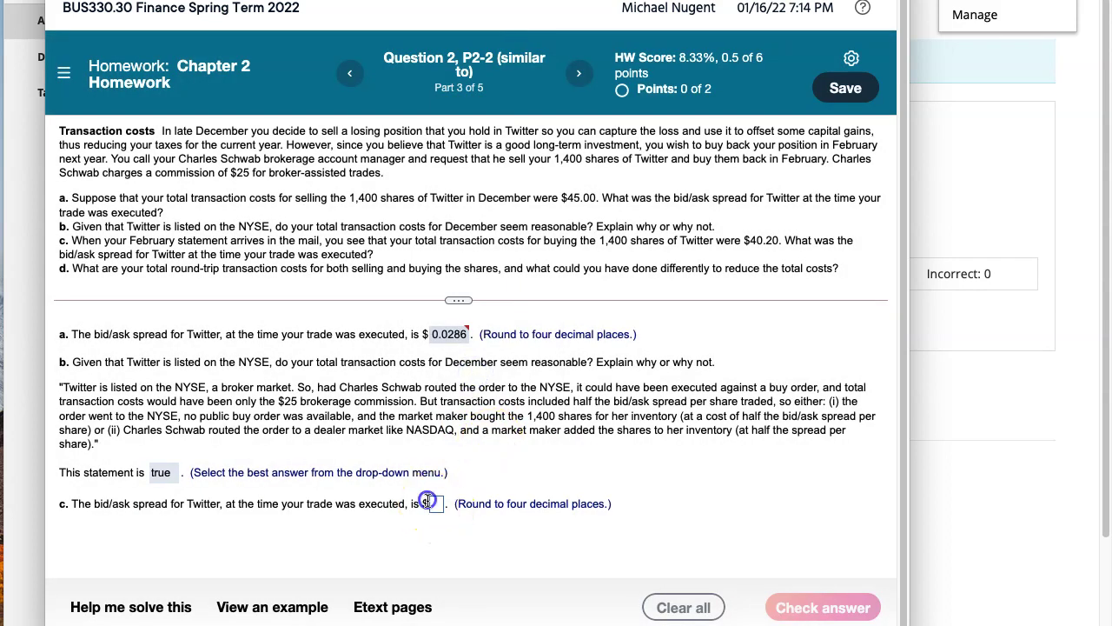
Enter 5552 as the bid/ask spread in part c and check it repeatedly through the final check, continuing to part d.
text(5552)
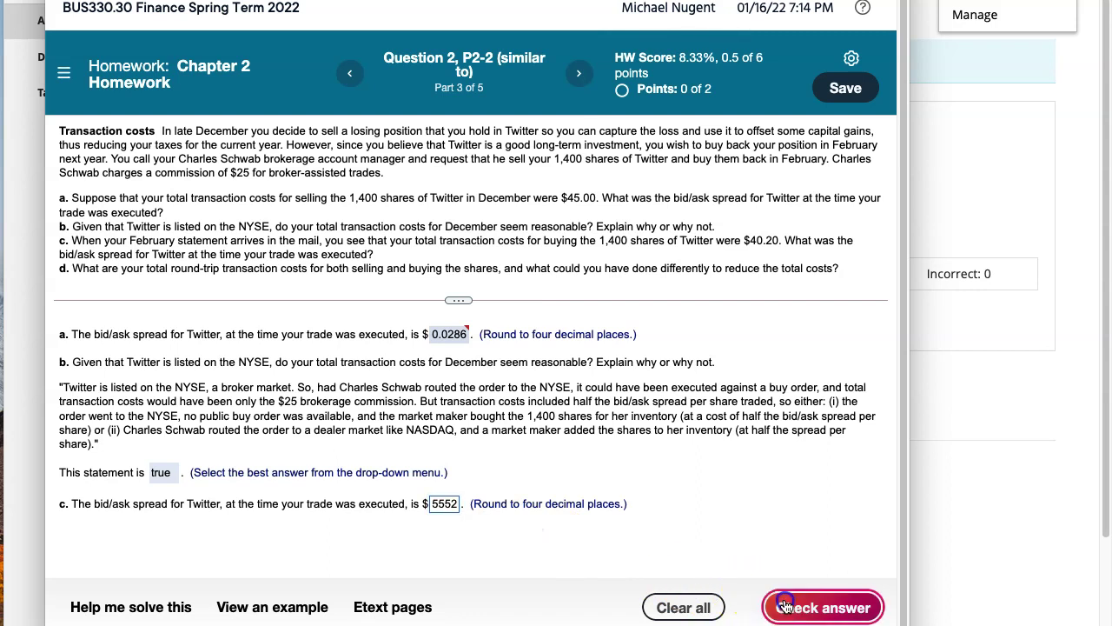
click(786, 605)
click(470, 392)
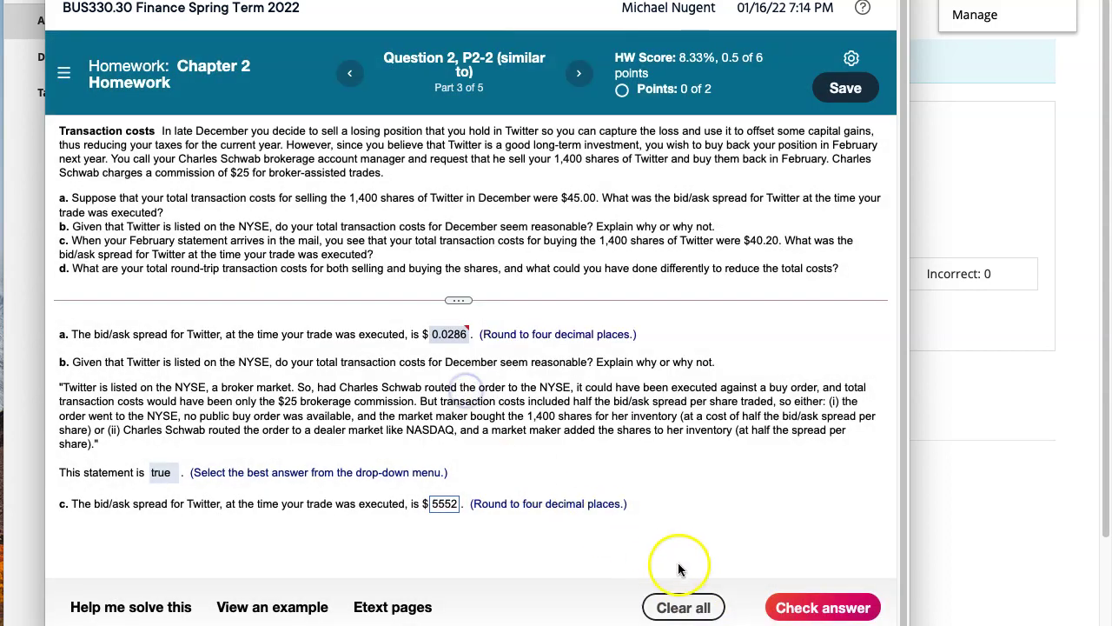
click(798, 609)
click(472, 393)
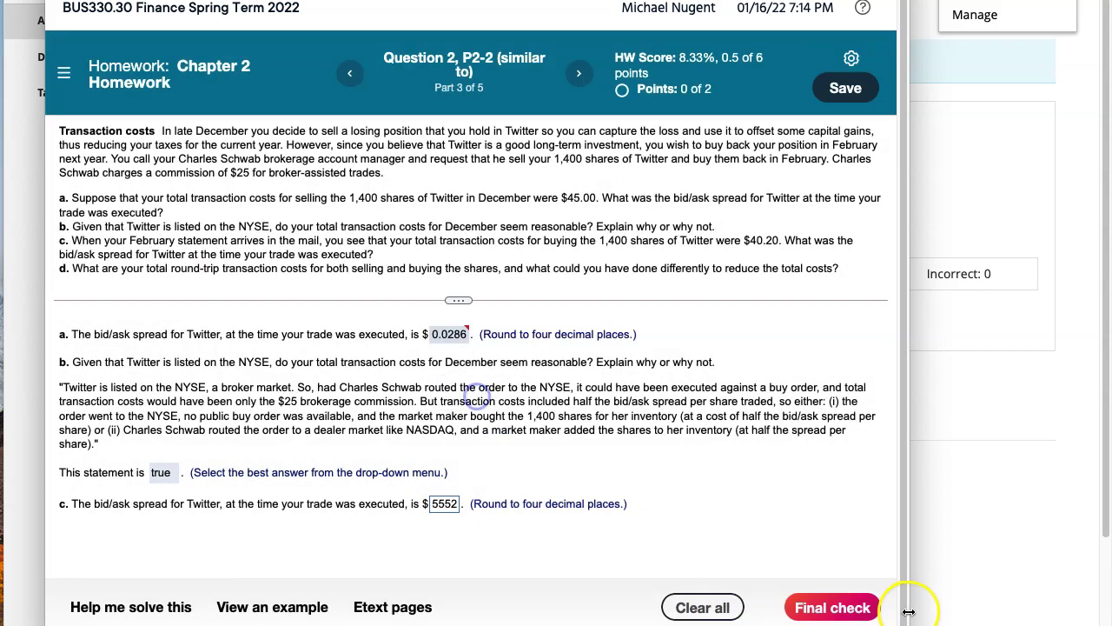
click(861, 613)
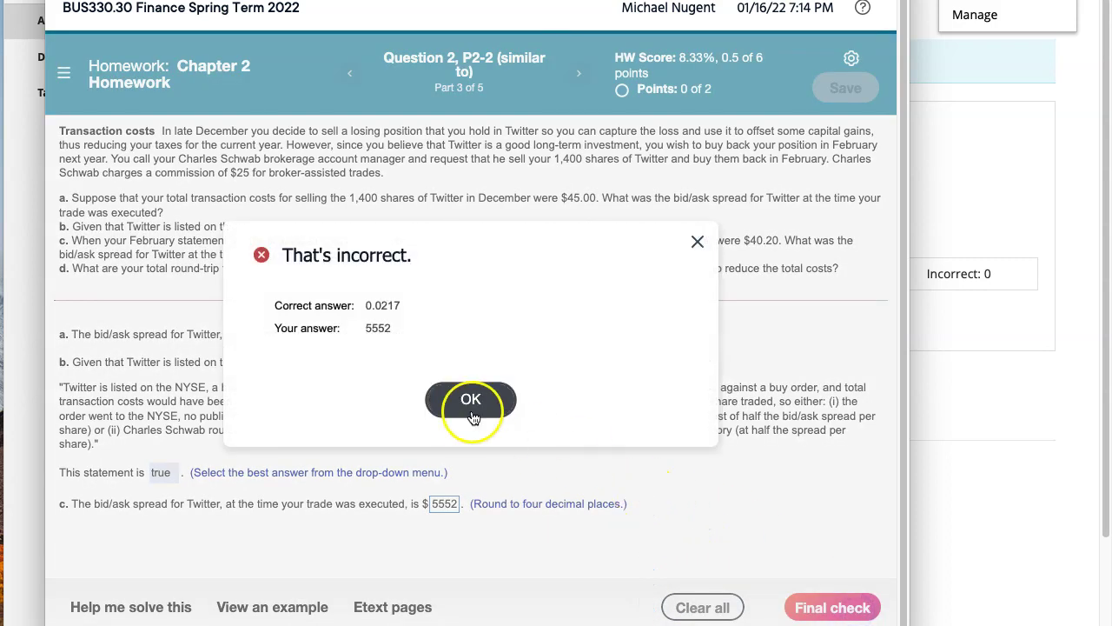
click(473, 401)
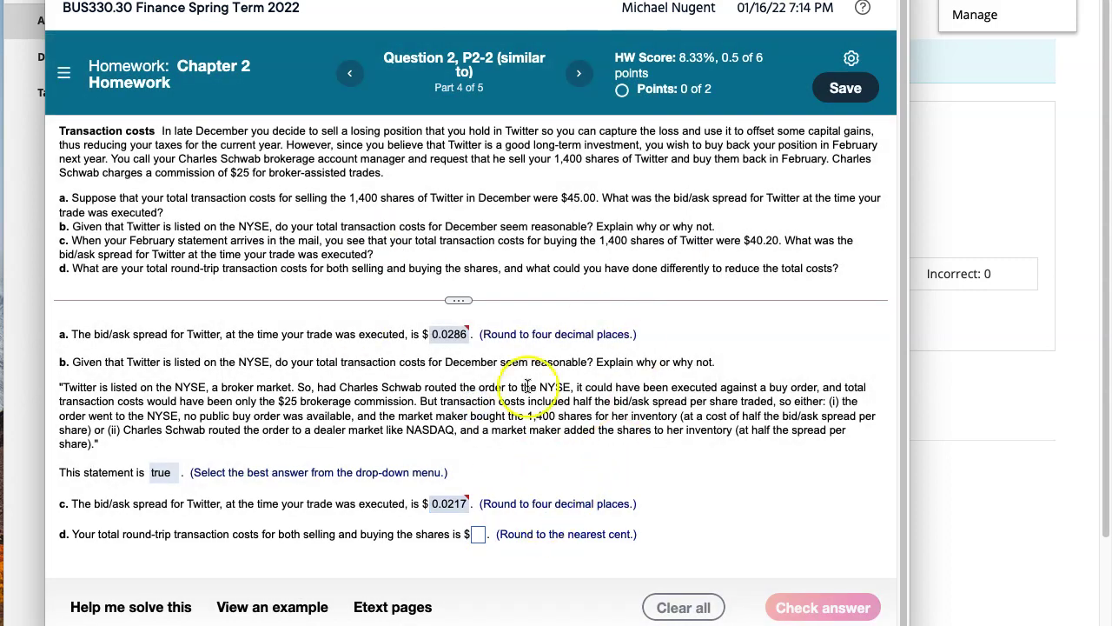
Close the homework window and leave Question 2 with part d unanswered.
click(146, 70)
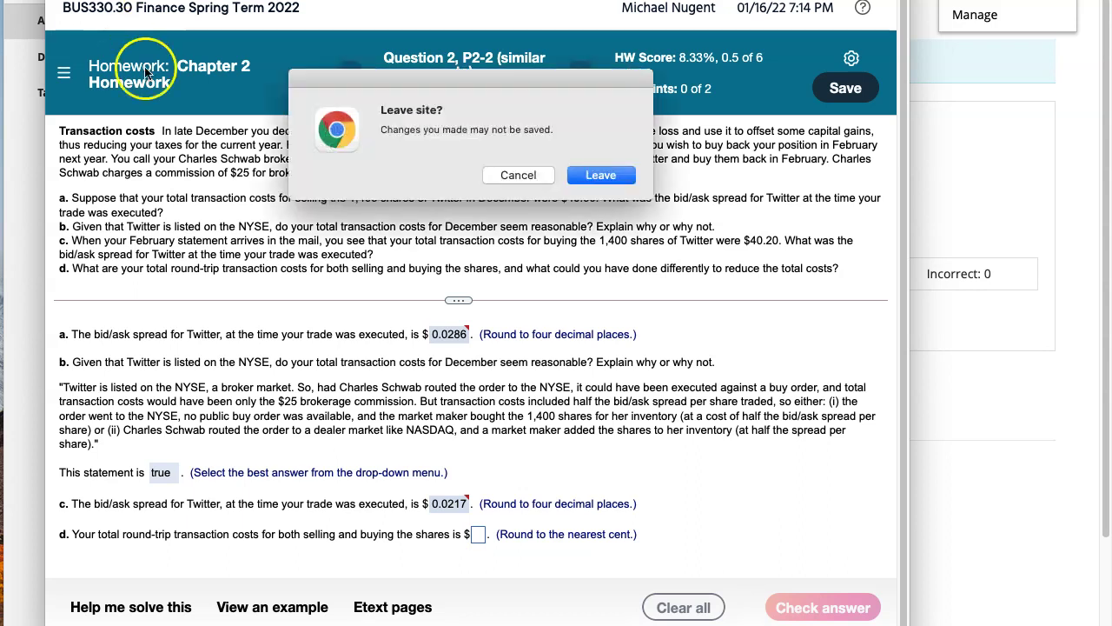
click(519, 176)
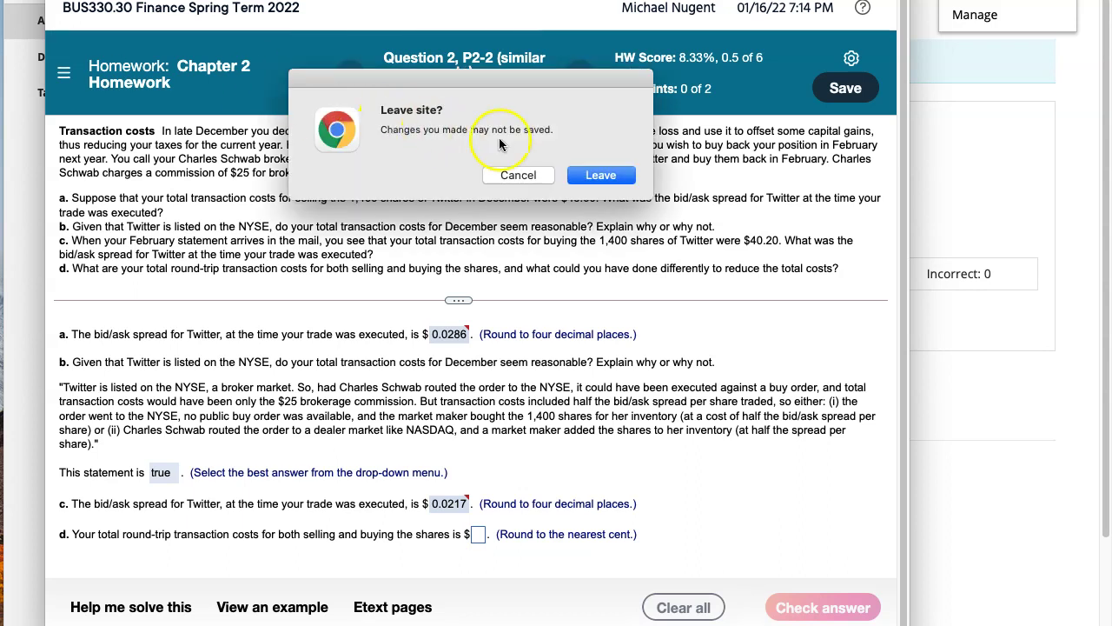
click(588, 177)
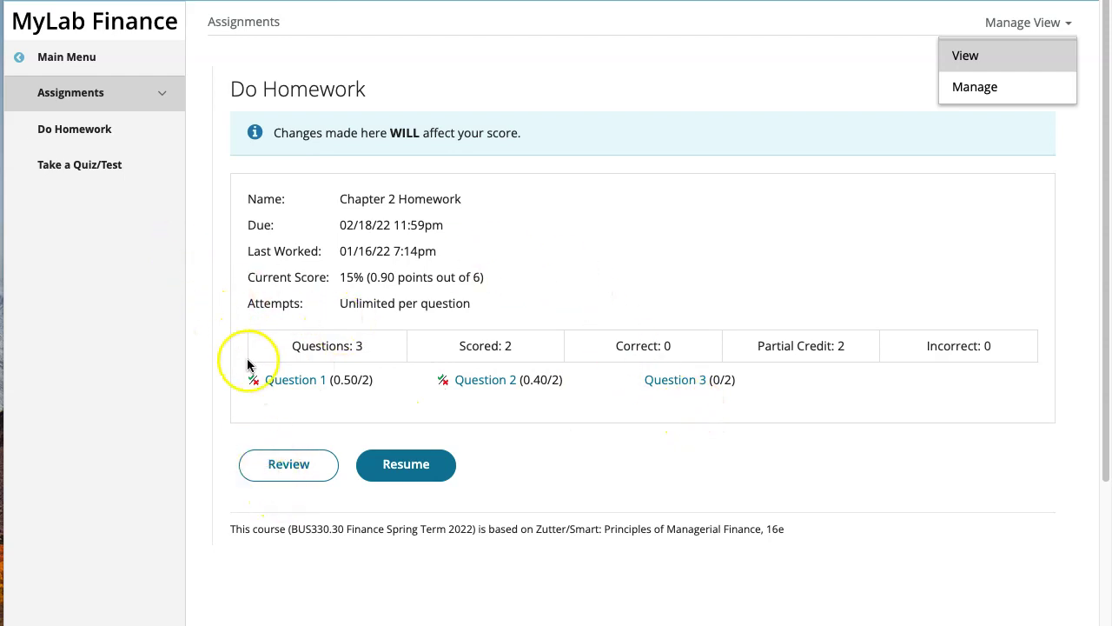
View the course results, and open Chapter 3 Homework from the assignments list.
click(18, 61)
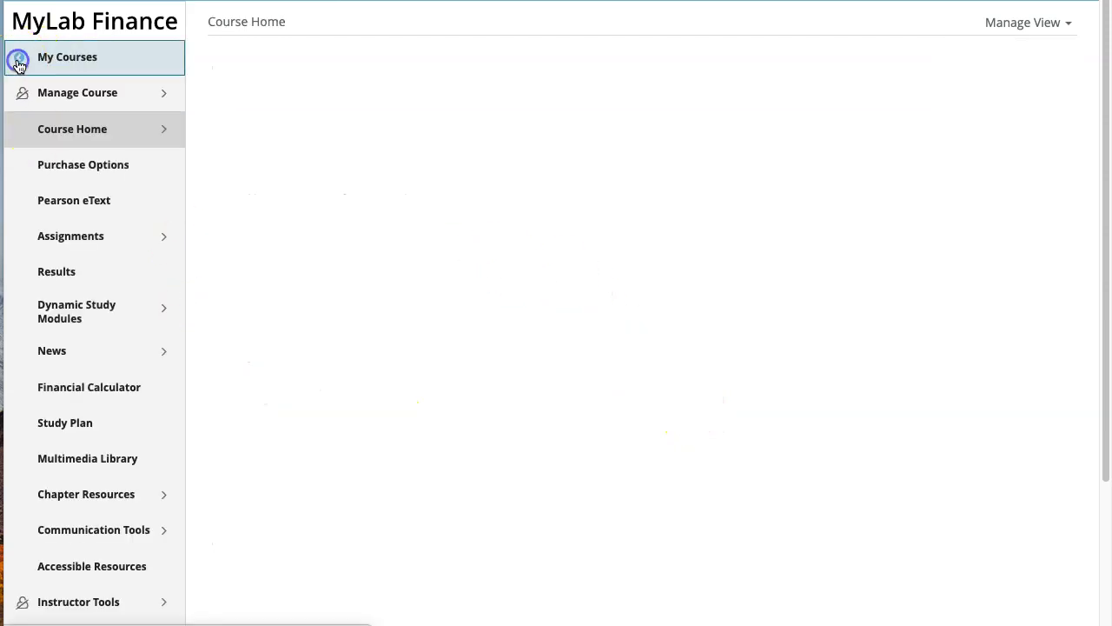
click(58, 266)
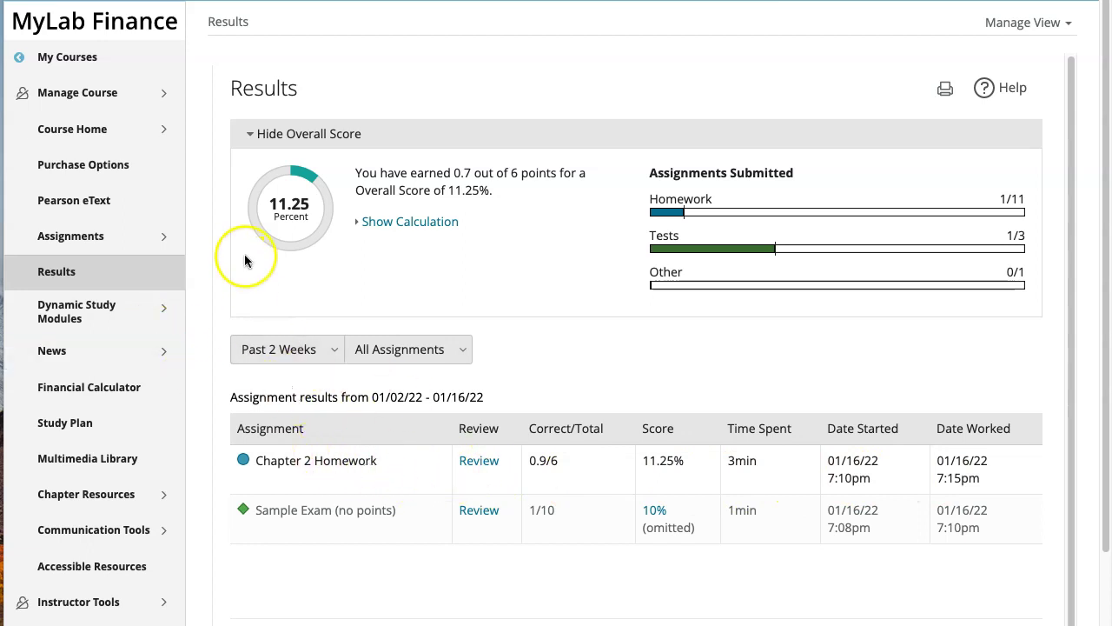
click(119, 236)
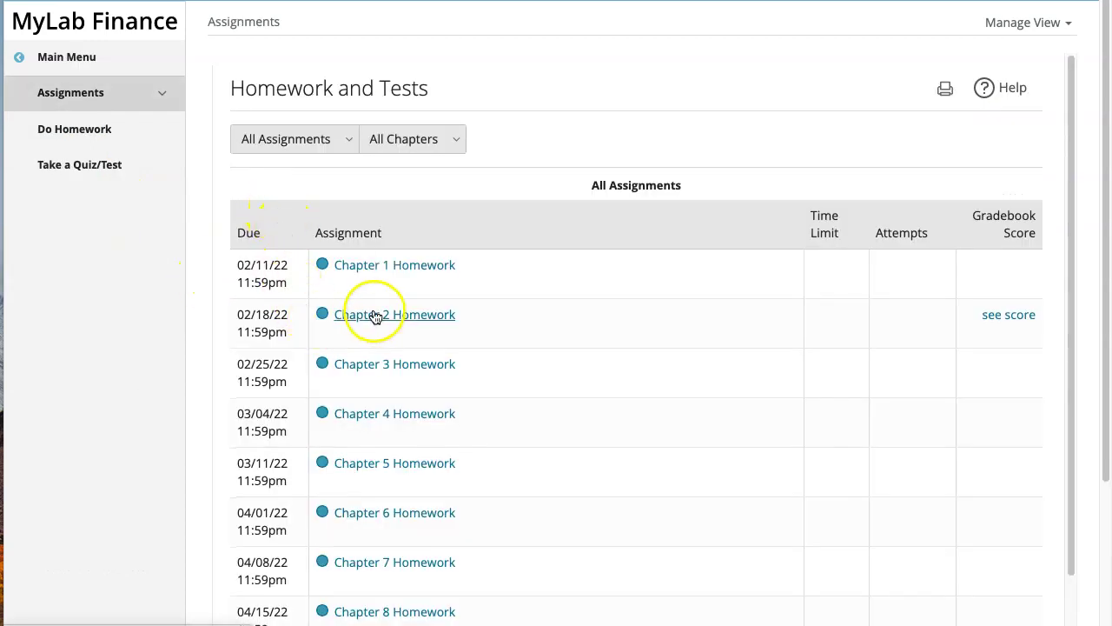
click(369, 366)
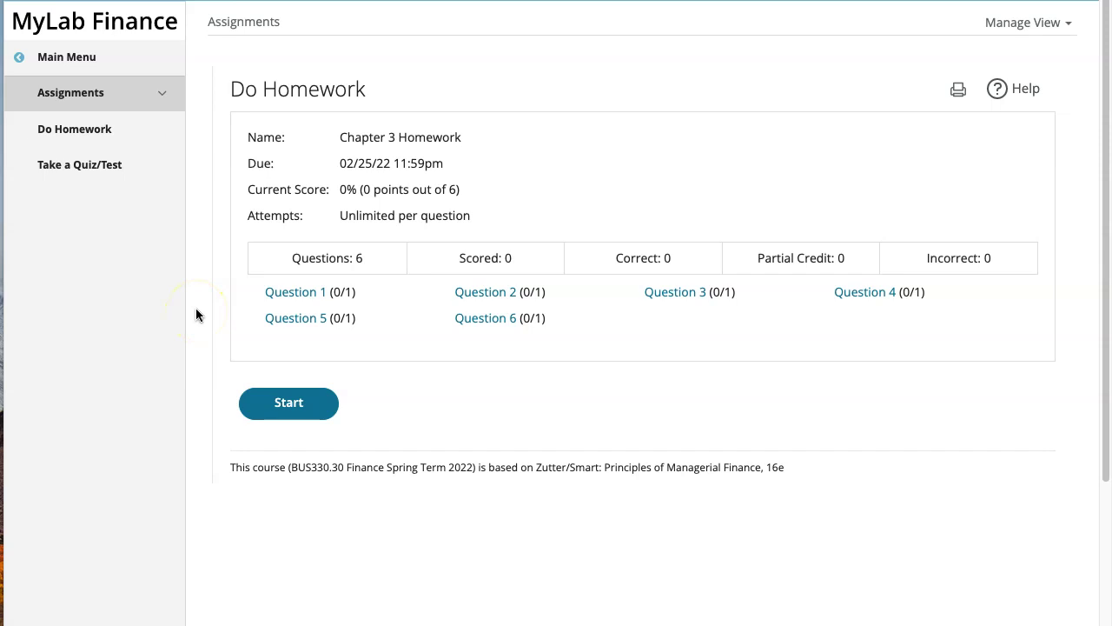
Leave Chapter 3 Homework for the course's main menu and view the course results.
click(48, 61)
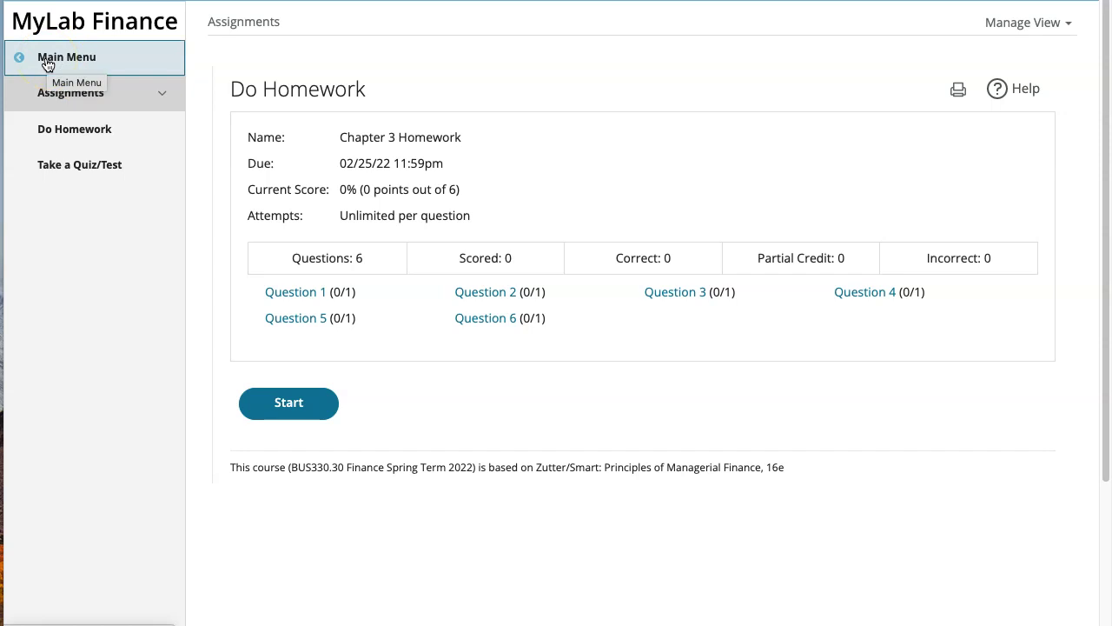
click(48, 62)
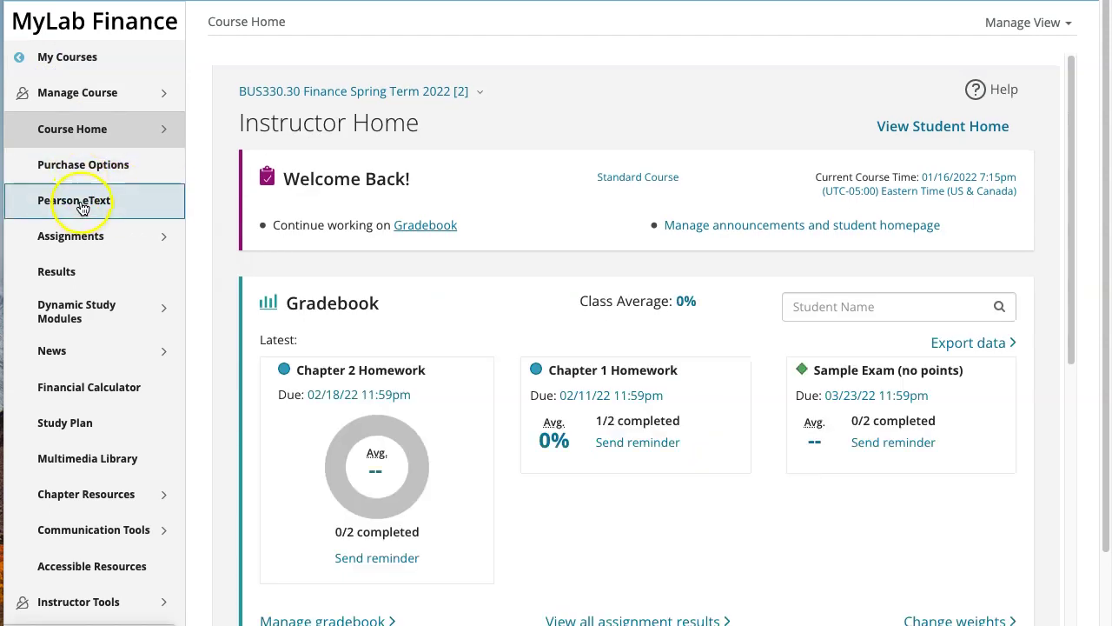
click(56, 272)
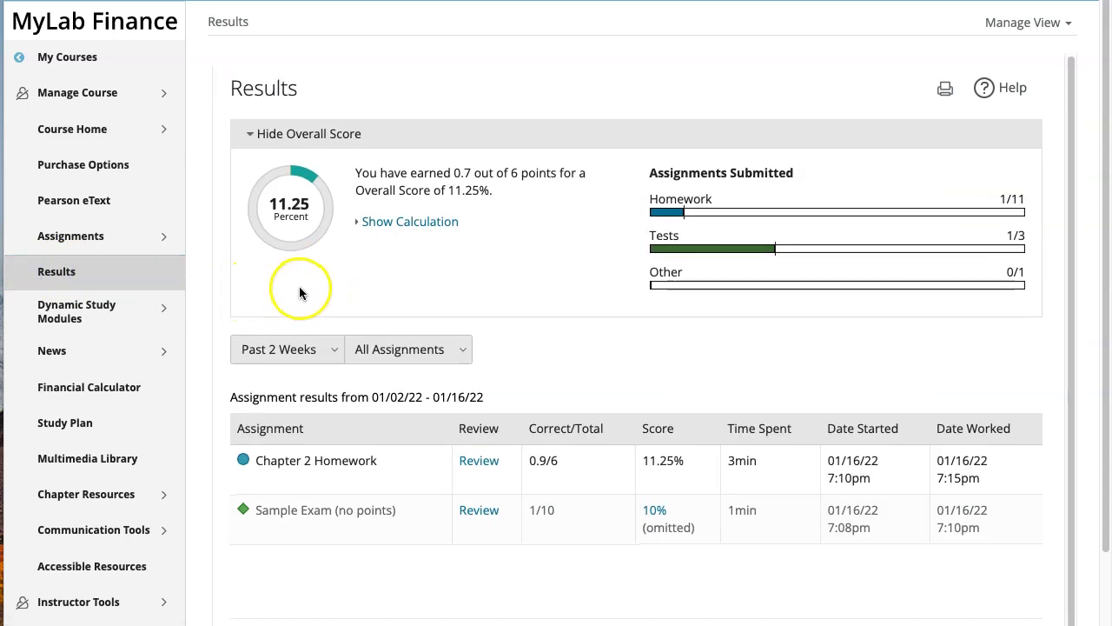
scroll(300, 293, down, 1)
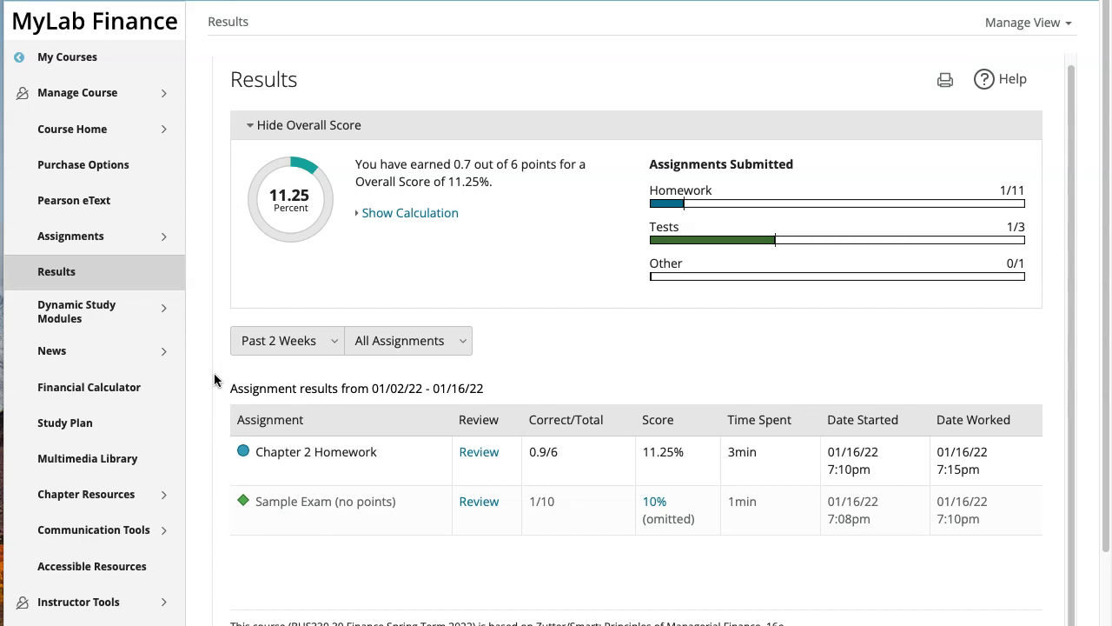
click(95, 274)
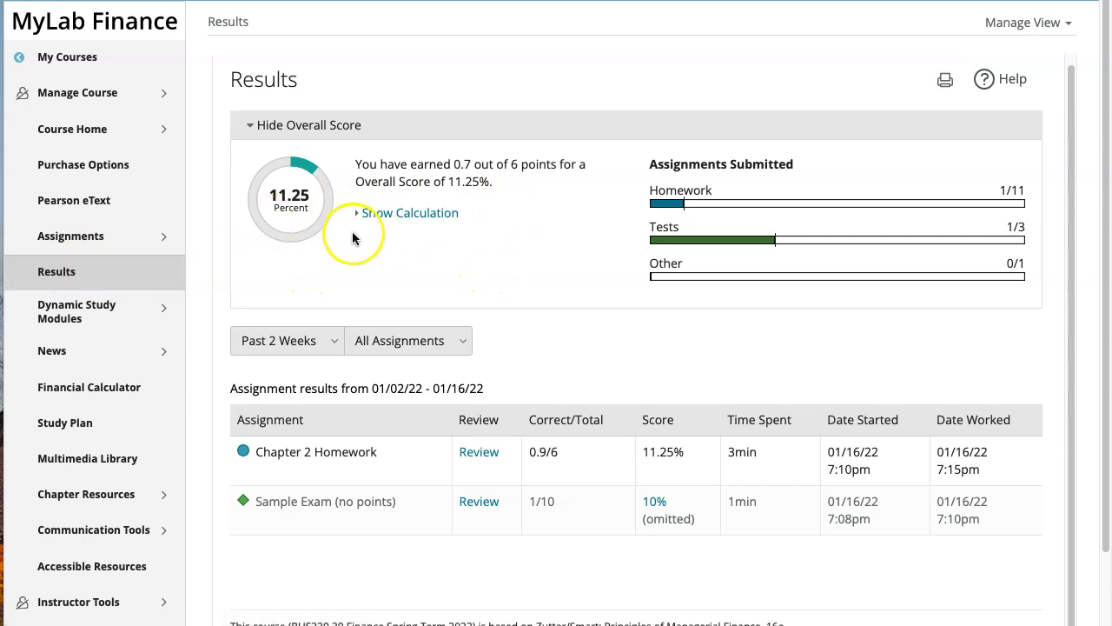
Show the overall score calculation and review the category points, submitted assignments and individual assignment results.
click(395, 217)
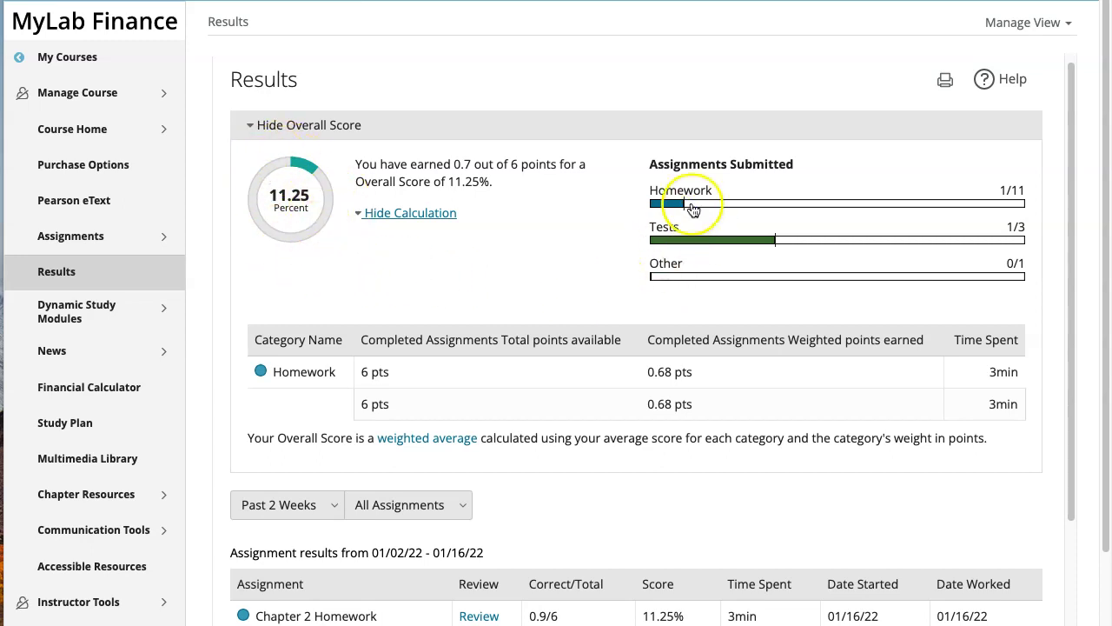
mouse_move(758, 211)
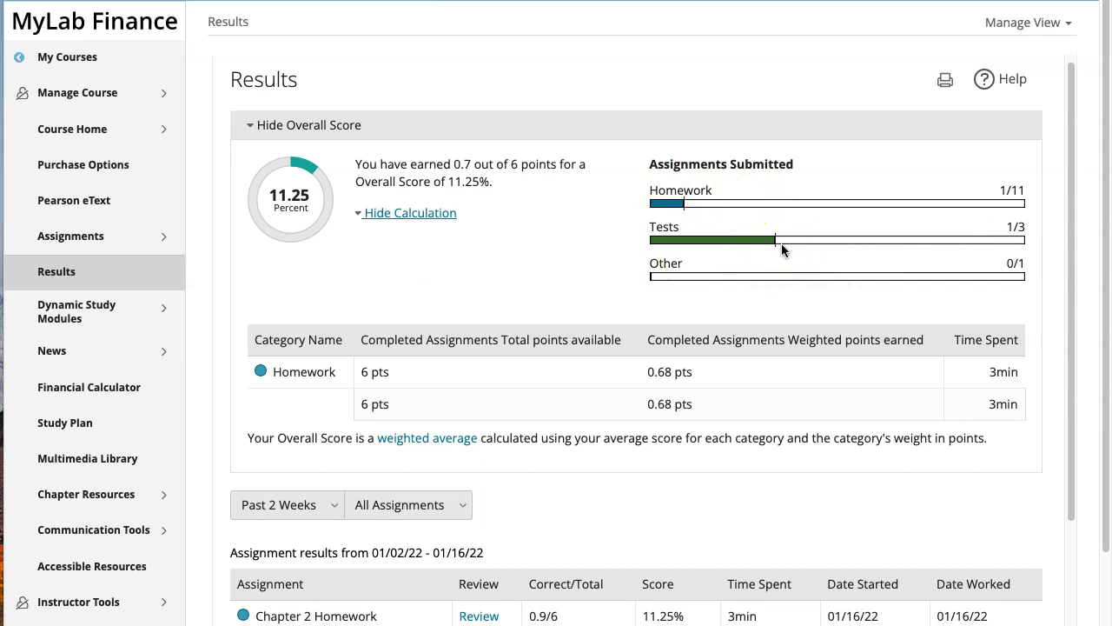
scroll(510, 383, down, 1)
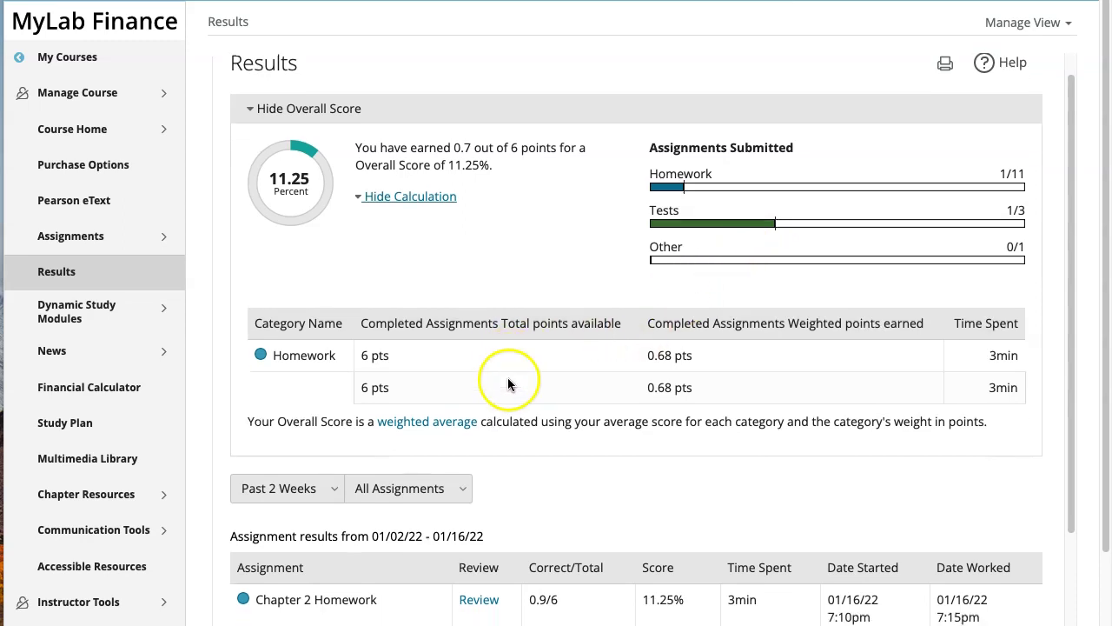
scroll(509, 383, down, 2)
scroll(375, 319, down, 2)
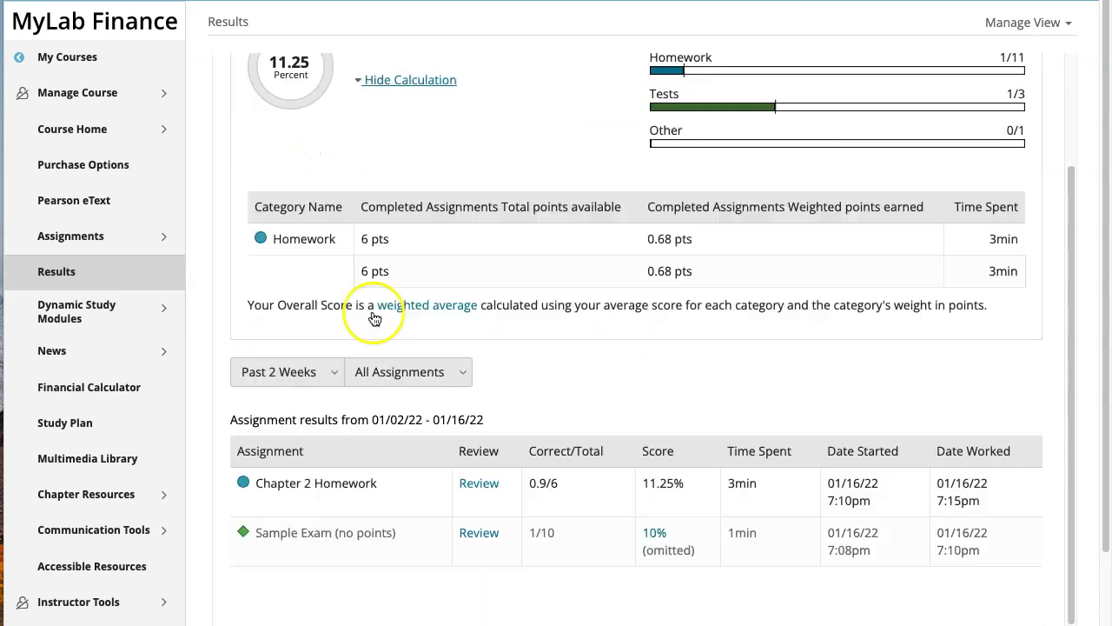
scroll(300, 235, up, 5)
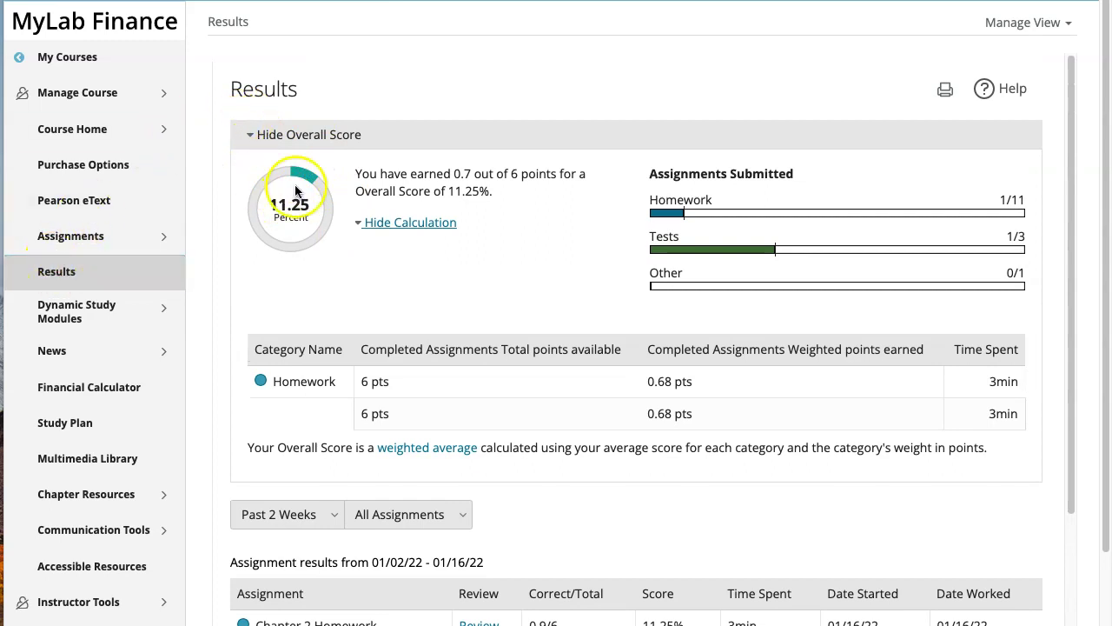
Collapse and re-expand the overall score section, and examine the assignment results for the past two weeks.
click(249, 136)
click(251, 139)
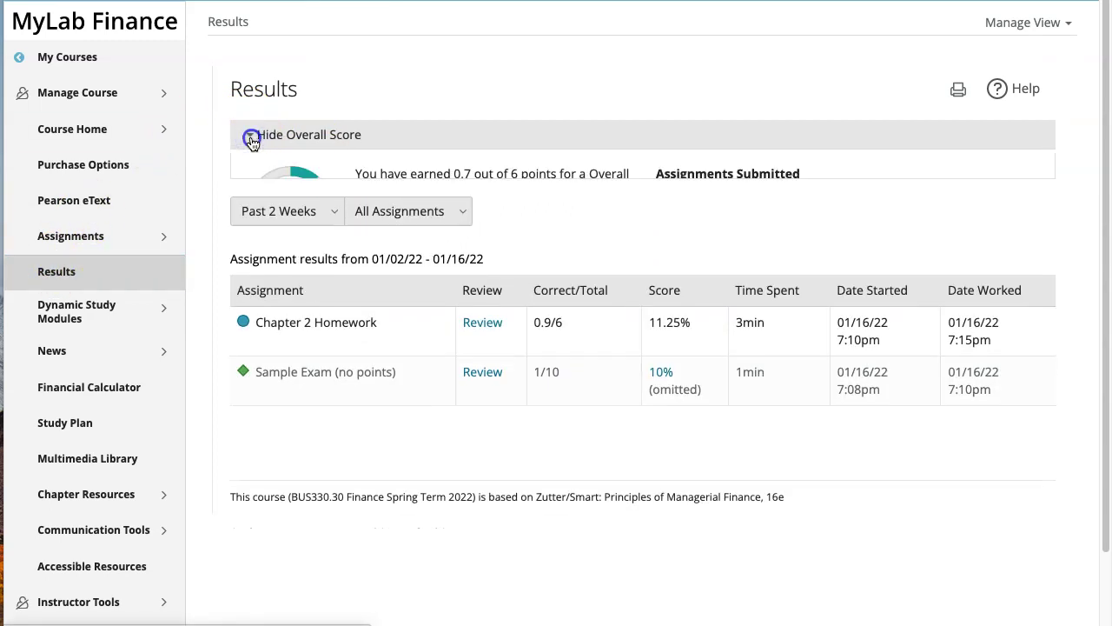
scroll(514, 397, down, 2)
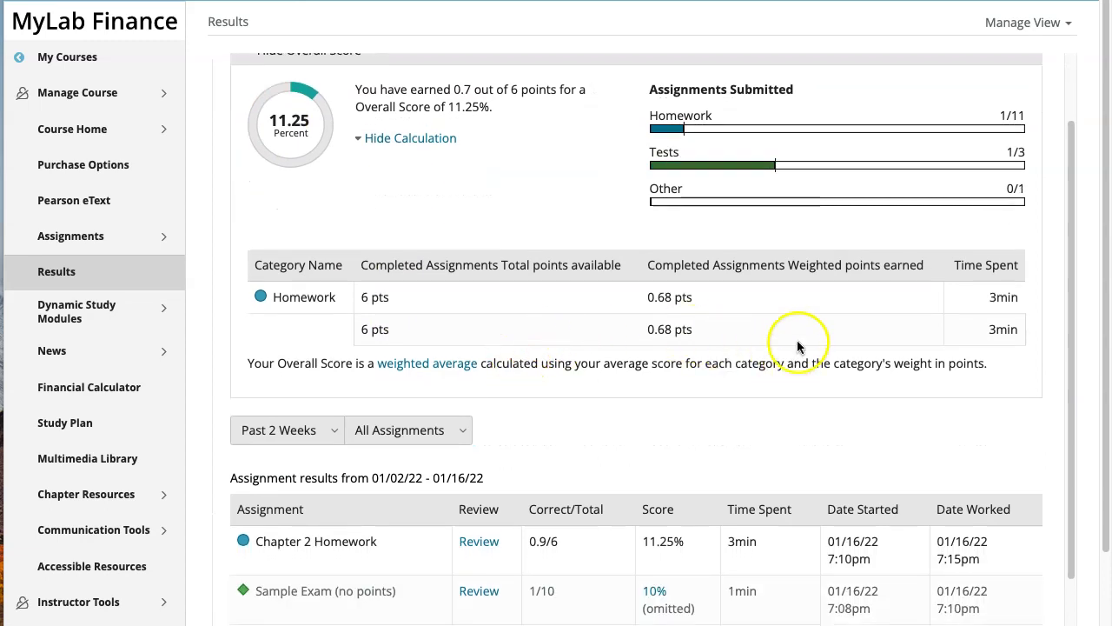
scroll(669, 473, down, 1)
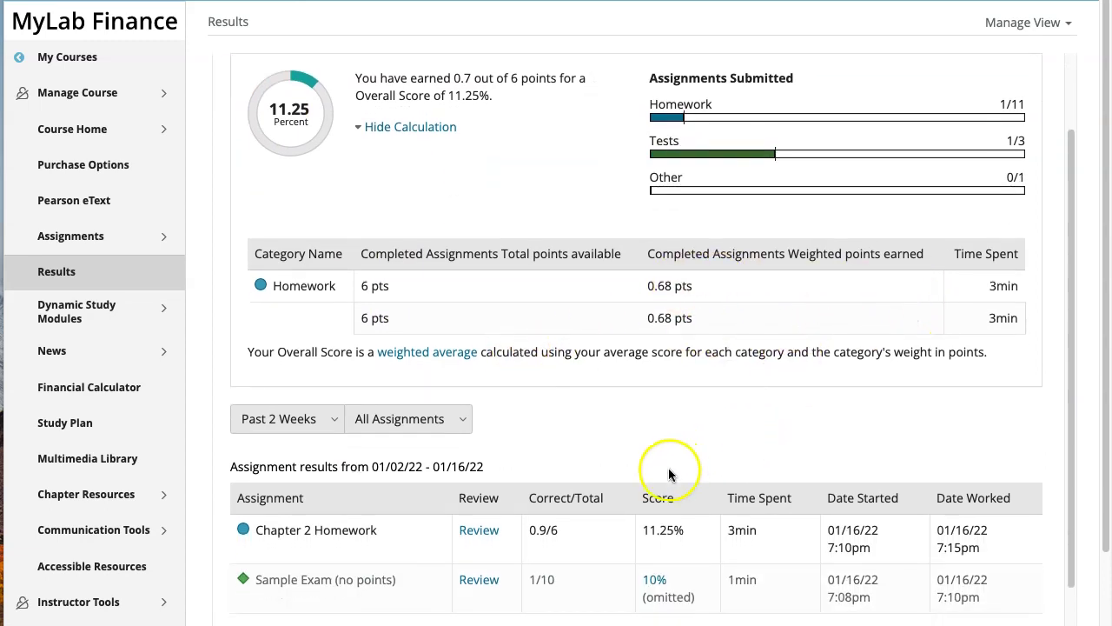
scroll(669, 469, down, 3)
scroll(519, 453, up, 5)
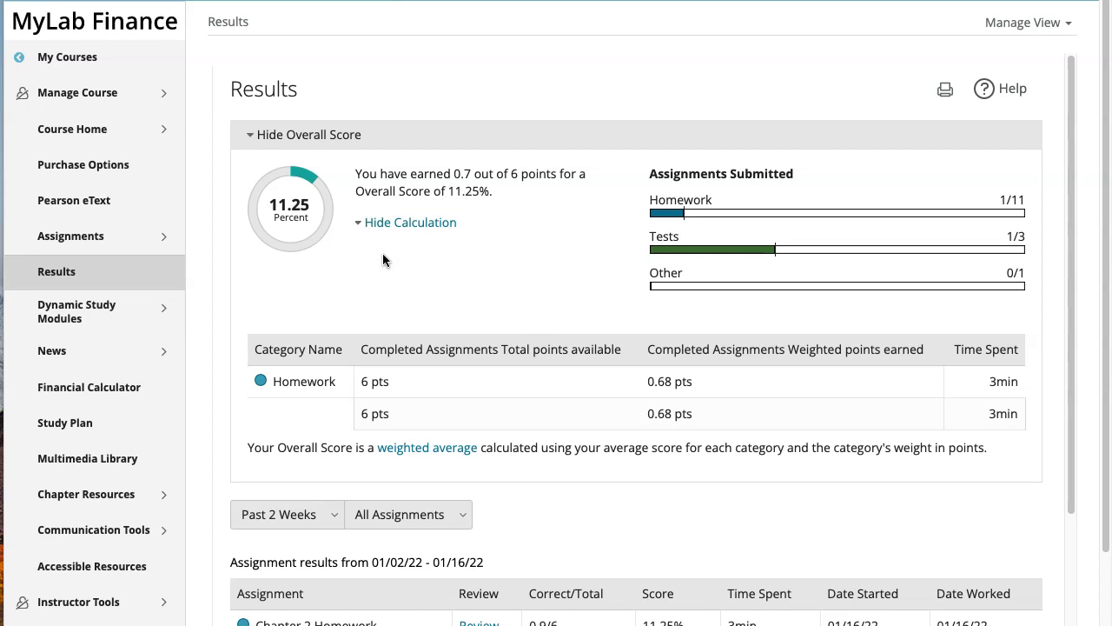
Go from the course results to the course's assignments.
click(75, 272)
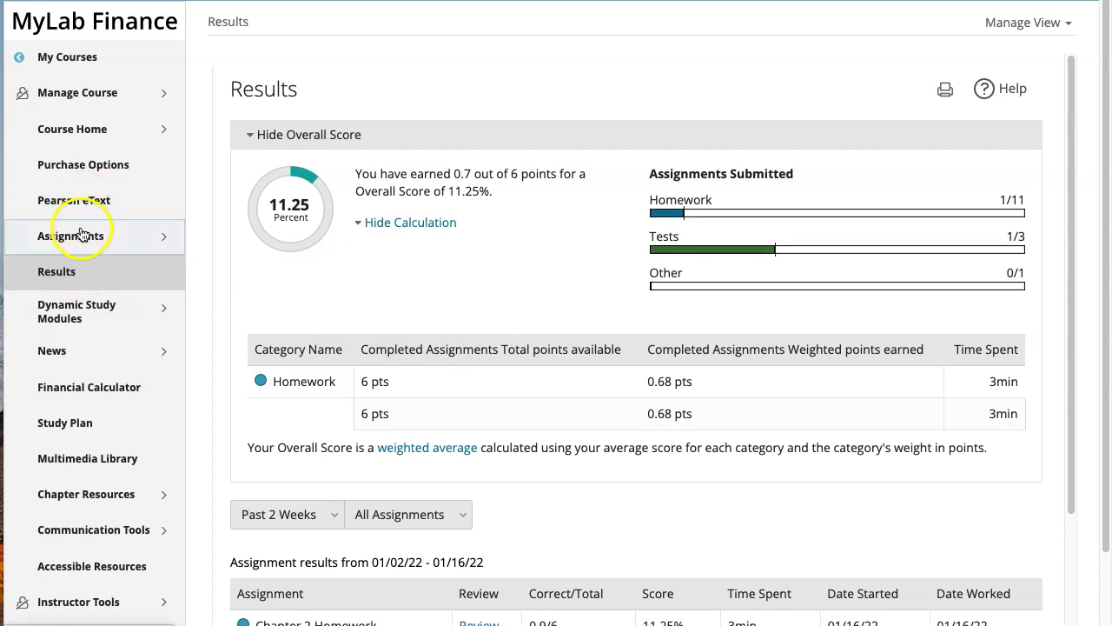
click(96, 238)
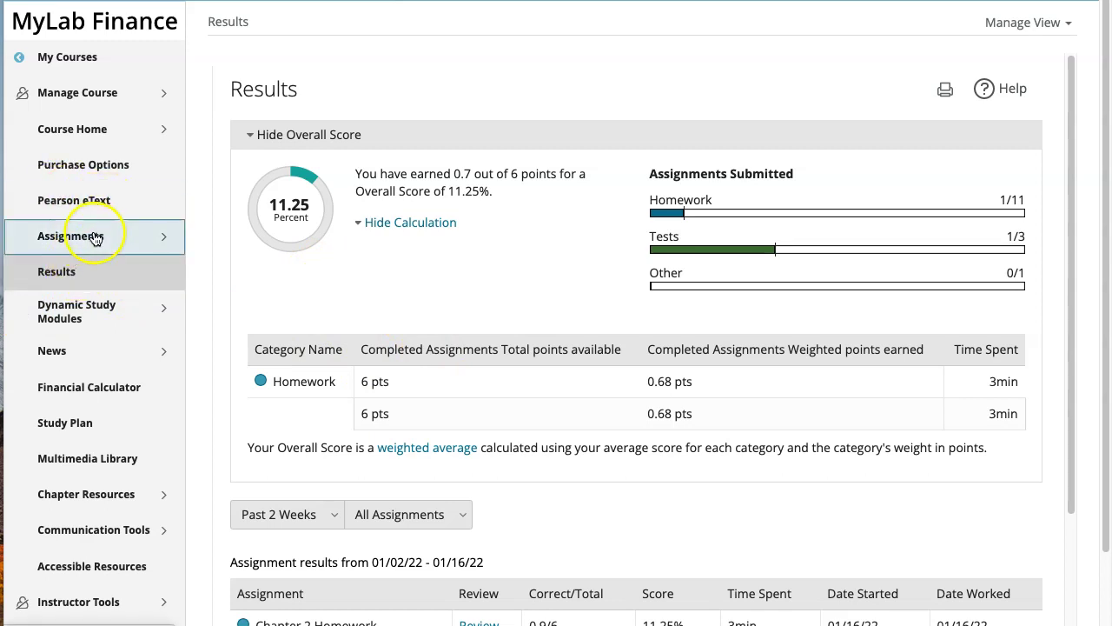